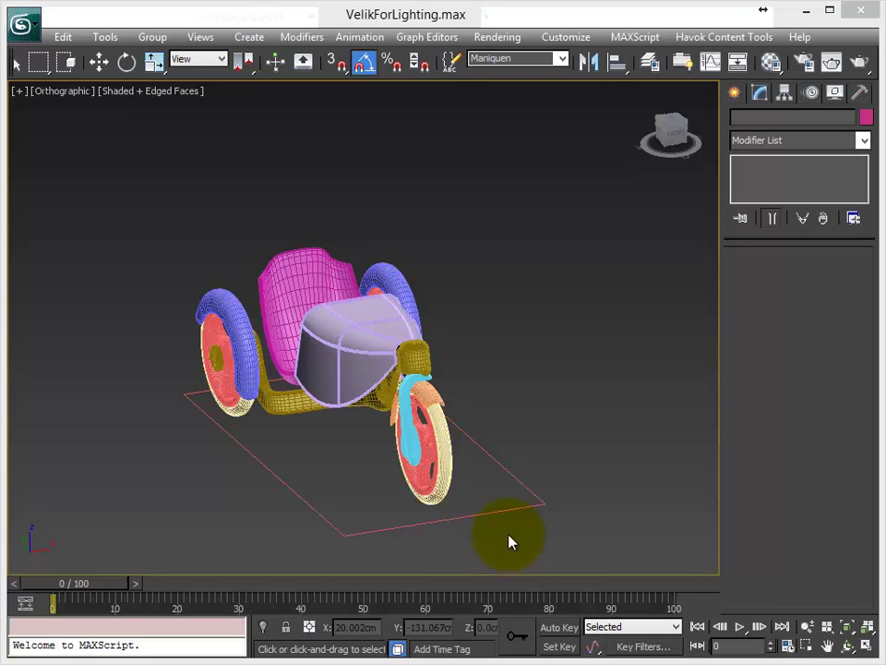
# Orbit the tricycle view slightly and open the Layer manager listing the 0 (default) and VELIK layers.
pyautogui.moveTo(417, 526)
pyautogui.keyDown('alt'); pyautogui.mouseDown(button='middle')
pyautogui.moveTo(476, 503)
pyautogui.moveTo(400, 525)
pyautogui.moveTo(341, 497)
pyautogui.moveTo(453, 499)
pyautogui.moveTo(447, 523)
pyautogui.moveTo(488, 469)
pyautogui.mouseUp(button='middle'); pyautogui.keyUp('alt')
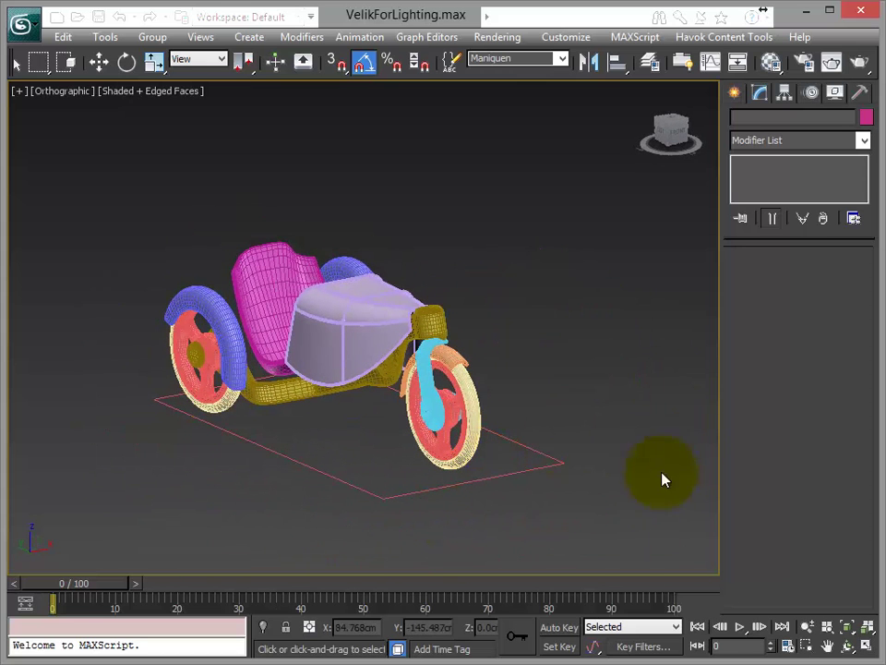
pyautogui.click(650, 61)
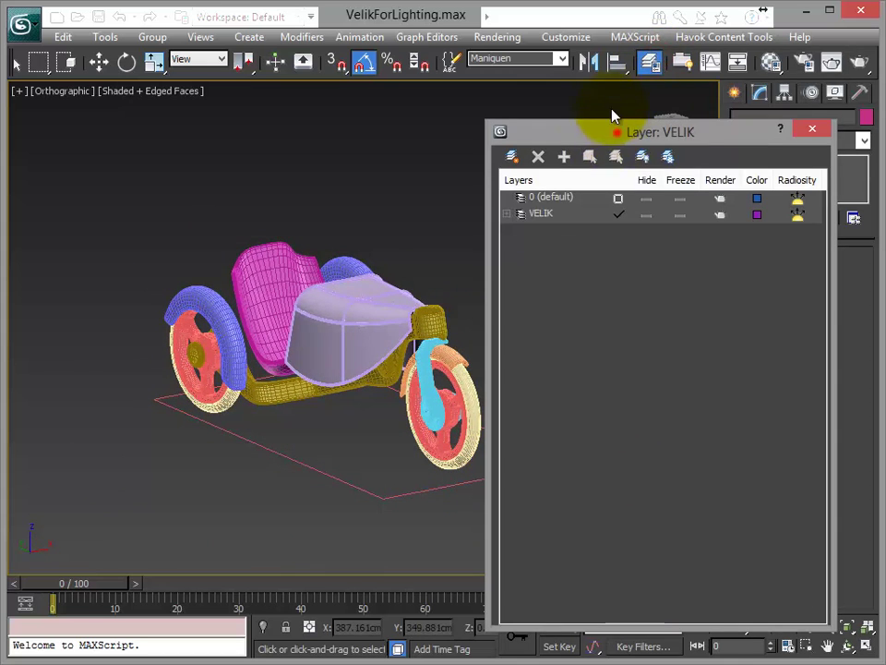
pyautogui.moveTo(613, 120); pyautogui.dragTo(602, 77)
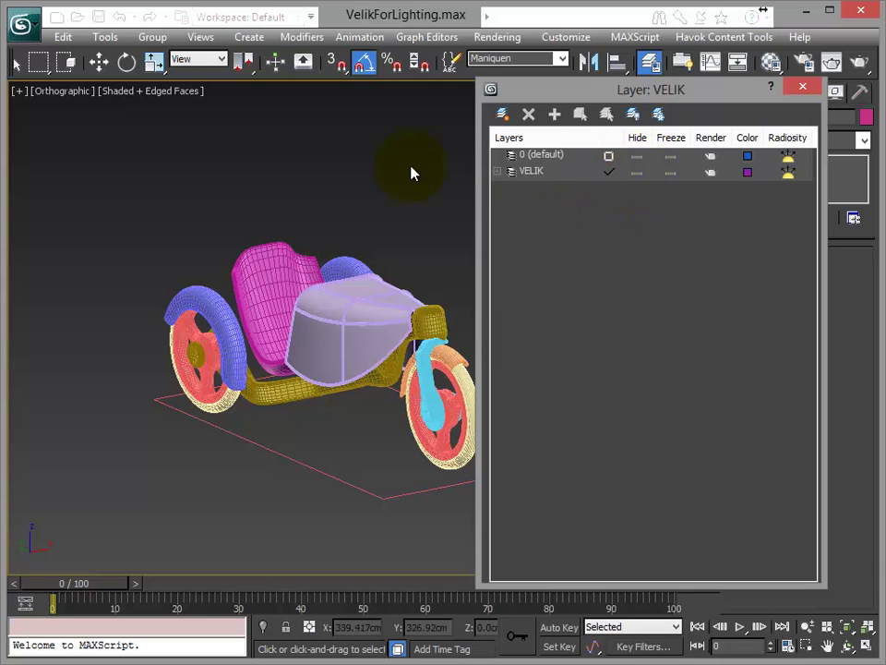
pyautogui.moveTo(595, 89); pyautogui.dragTo(621, 72)
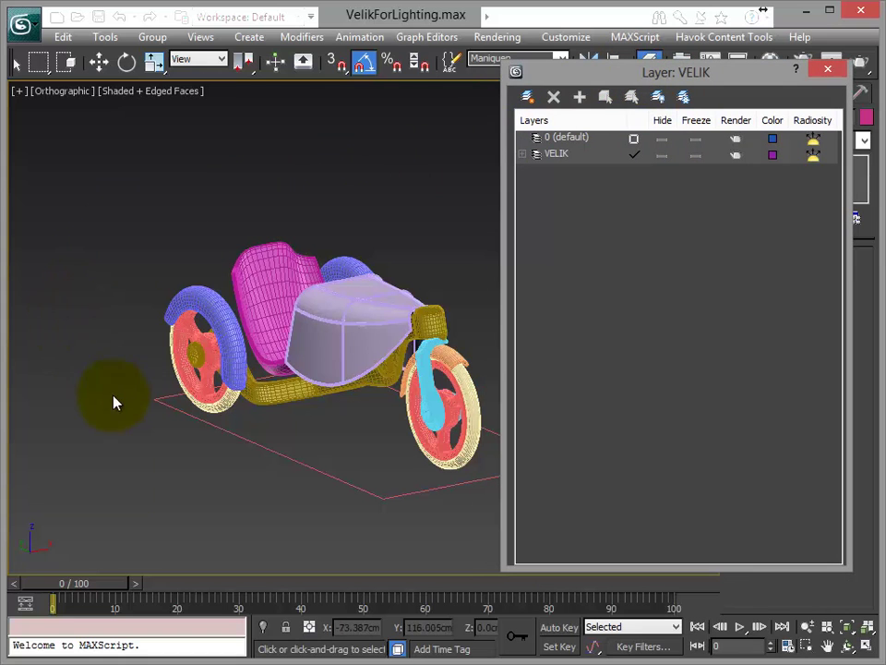
pyautogui.click(99, 265)
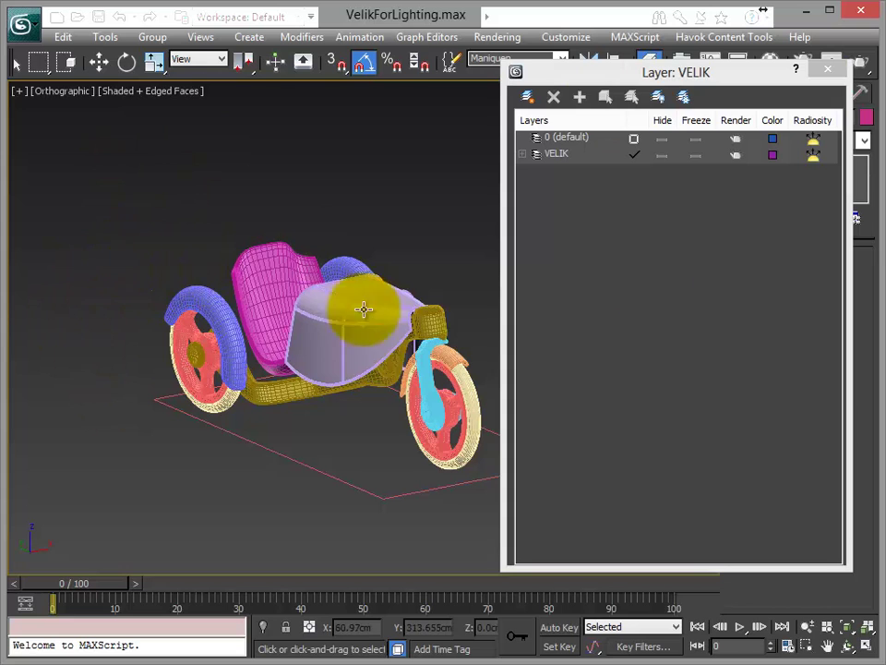
# Create three new layers and rename Layer003 to 'Land'.
pyautogui.click(527, 96)
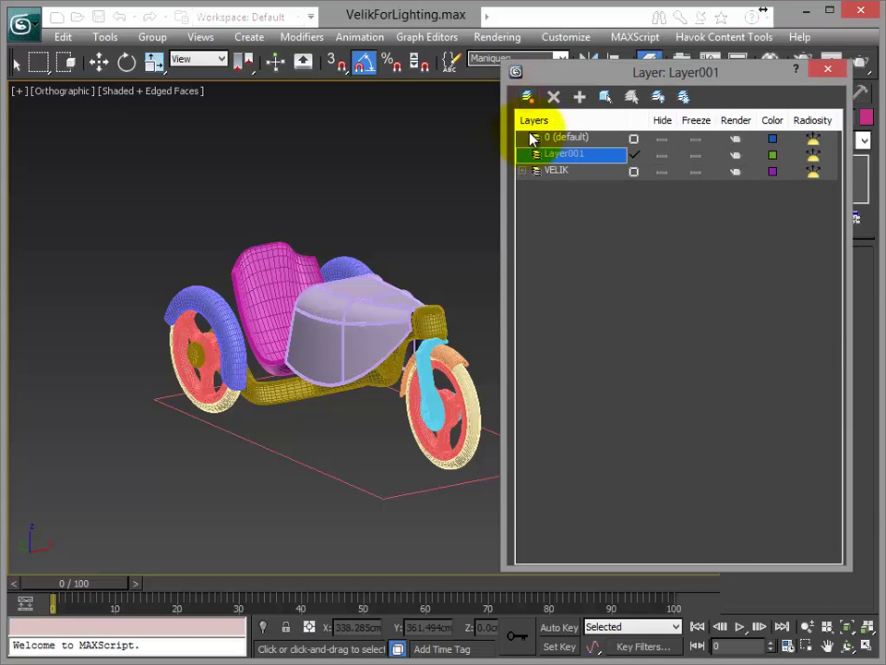
pyautogui.click(527, 96)
pyautogui.click(527, 96)
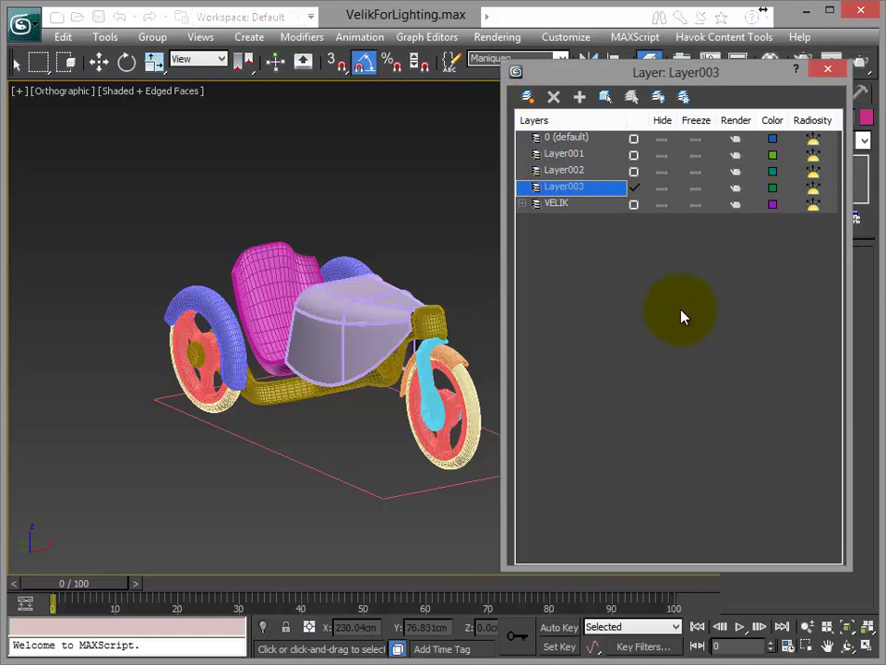
pyautogui.click(591, 186)
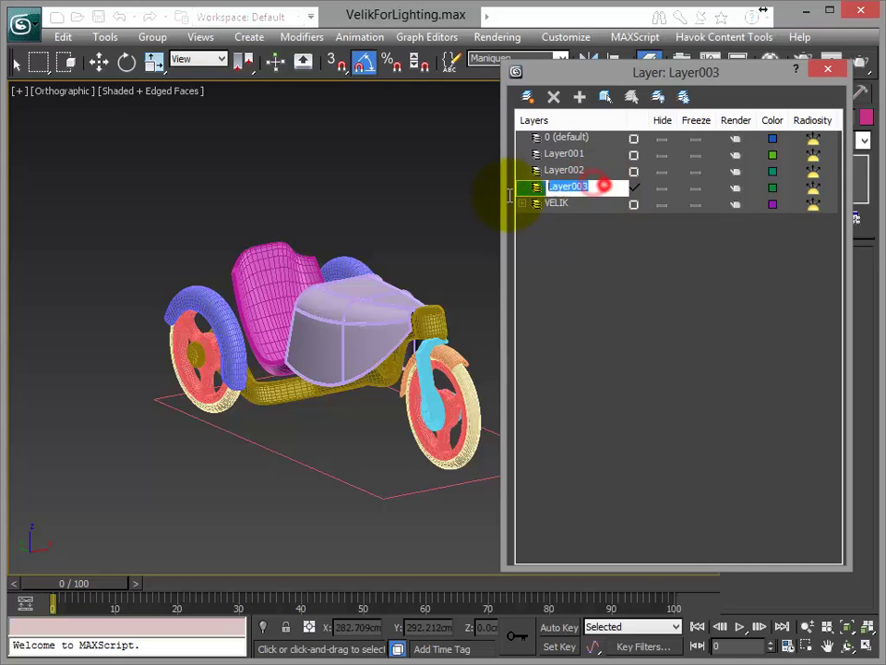
pyautogui.write('L')
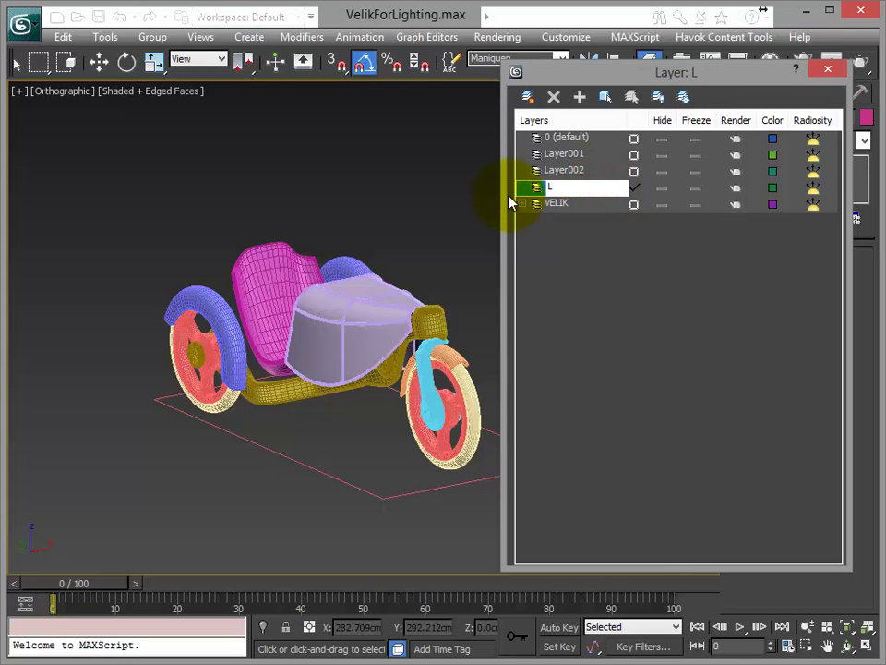
pyautogui.write('and')
pyautogui.press('Return')
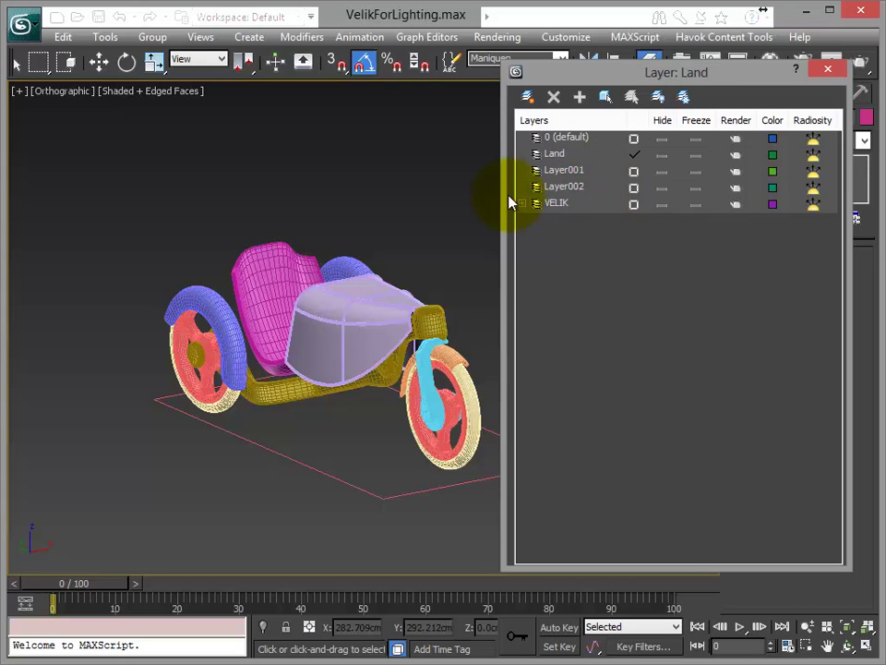
# Rename Layer001 to 'Cameras'.
pyautogui.click(566, 137)
pyautogui.keyDown('shift'); pyautogui.click(565, 186); pyautogui.keyUp('shift')
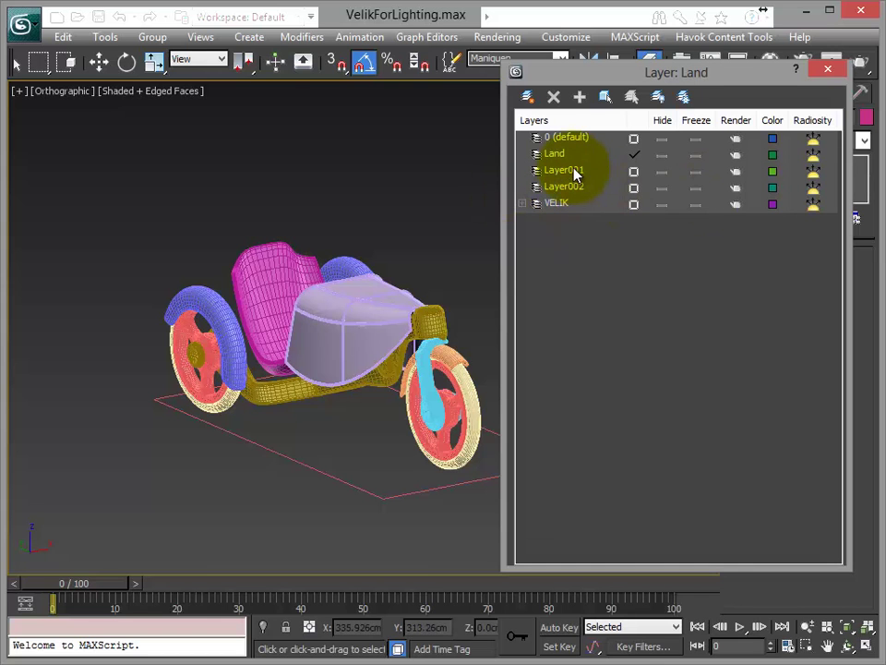
pyautogui.click(572, 170)
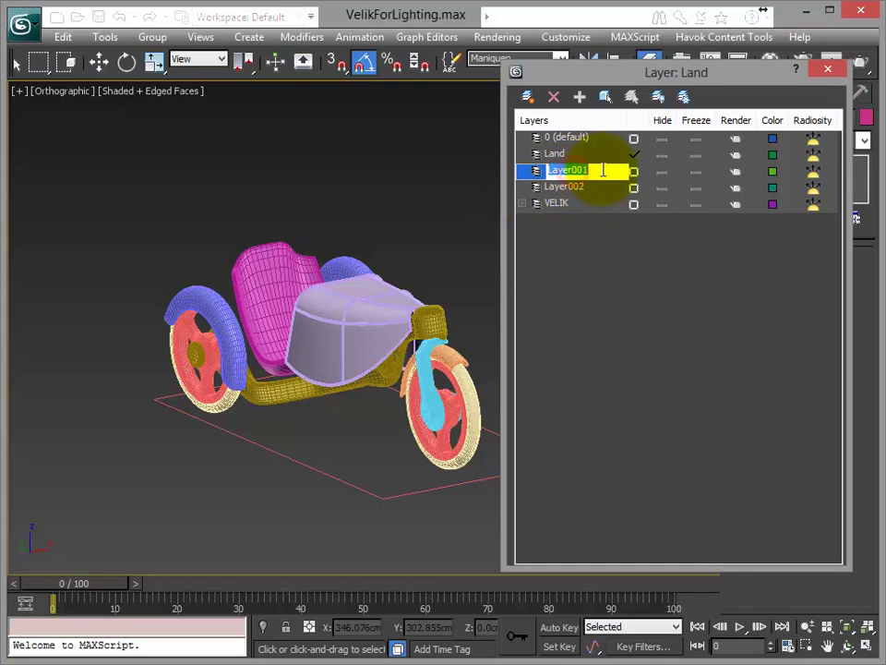
pyautogui.write('Camr')
pyautogui.press('Return')
# Rename Layer002 to 'Daylight', correcting the mistyped letters.
pyautogui.click(576, 187)
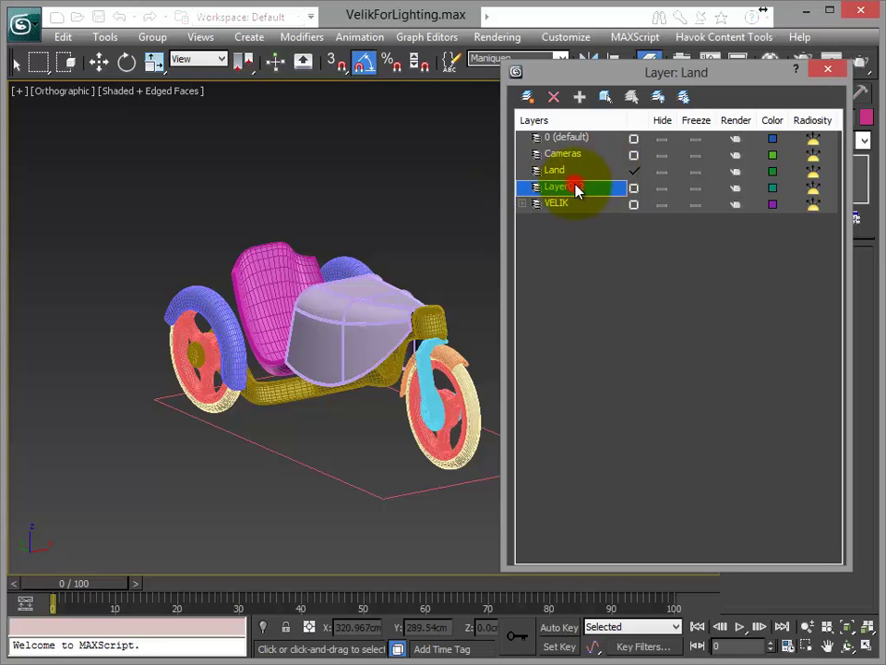
pyautogui.click(597, 187)
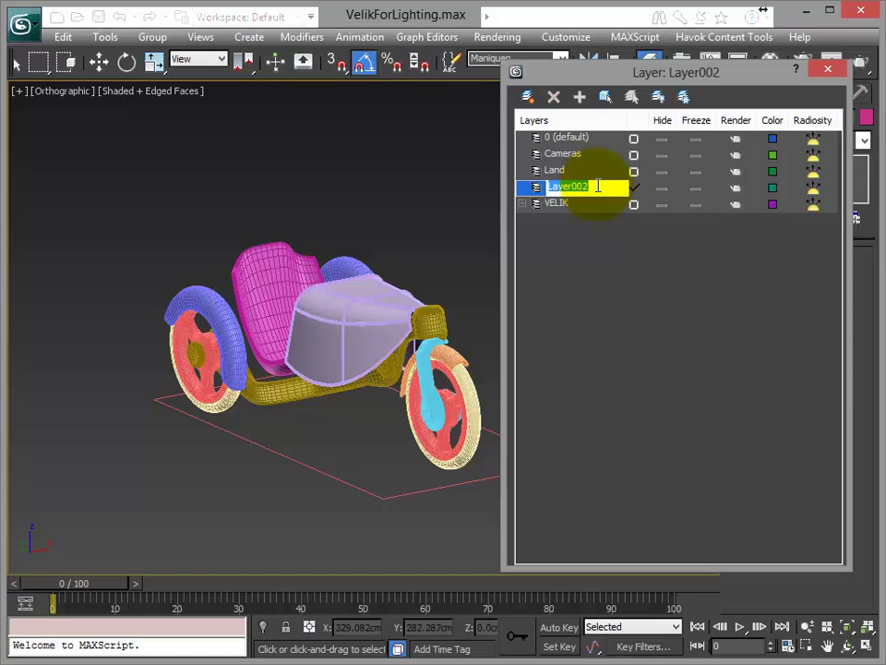
pyautogui.write('Daylihjt')
pyautogui.press('BackSpace')
pyautogui.press('BackSpace')
pyautogui.press('BackSpace')
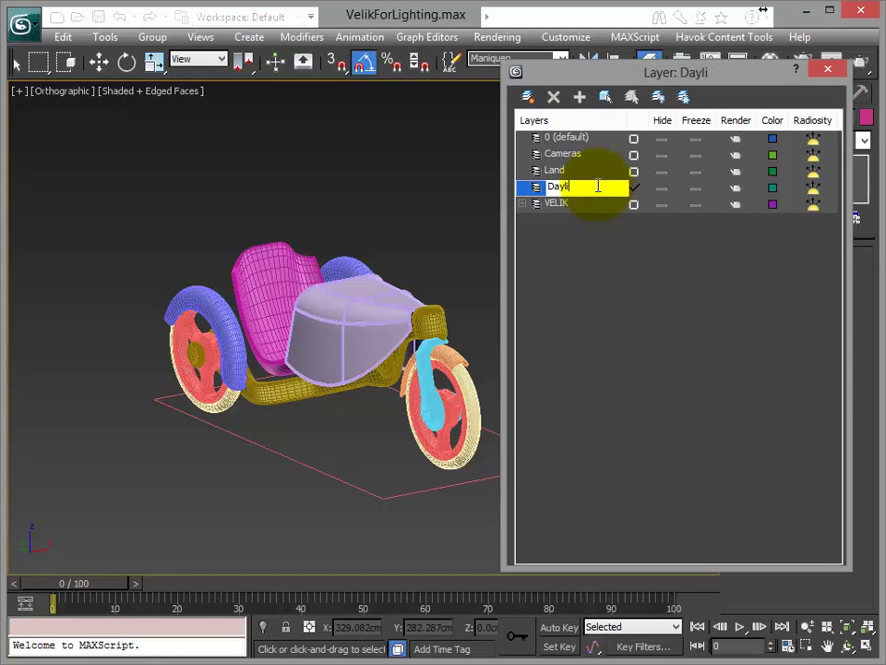
pyautogui.write('ght')
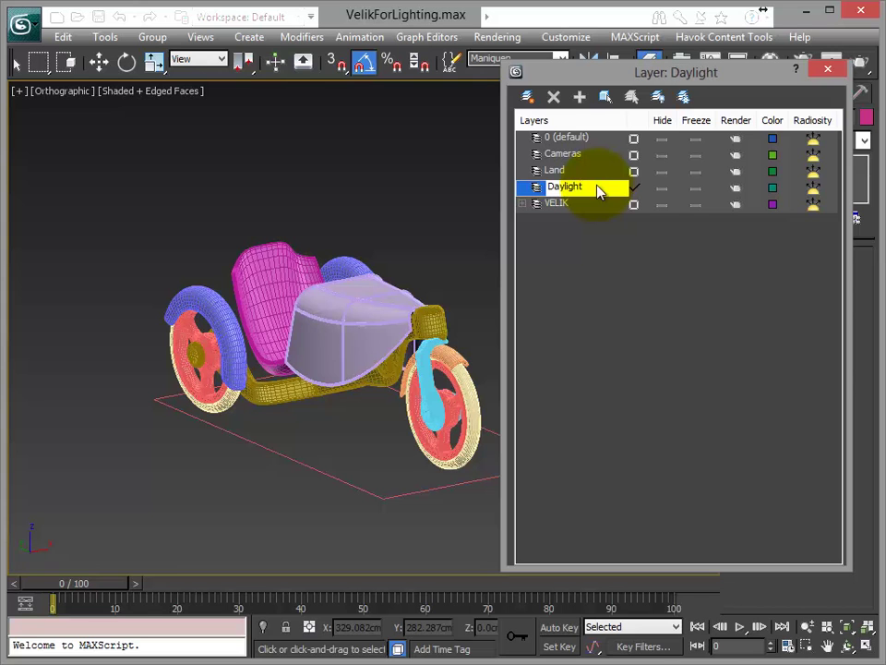
pyautogui.press('Return')
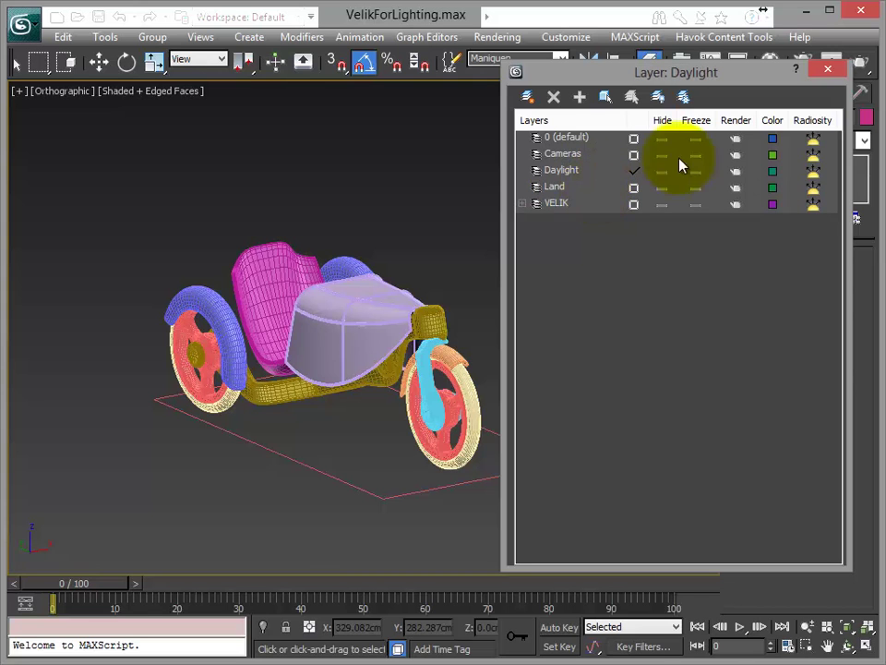
# Make Land the current layer and move the layer manager window out of the way.
pyautogui.click(633, 189)
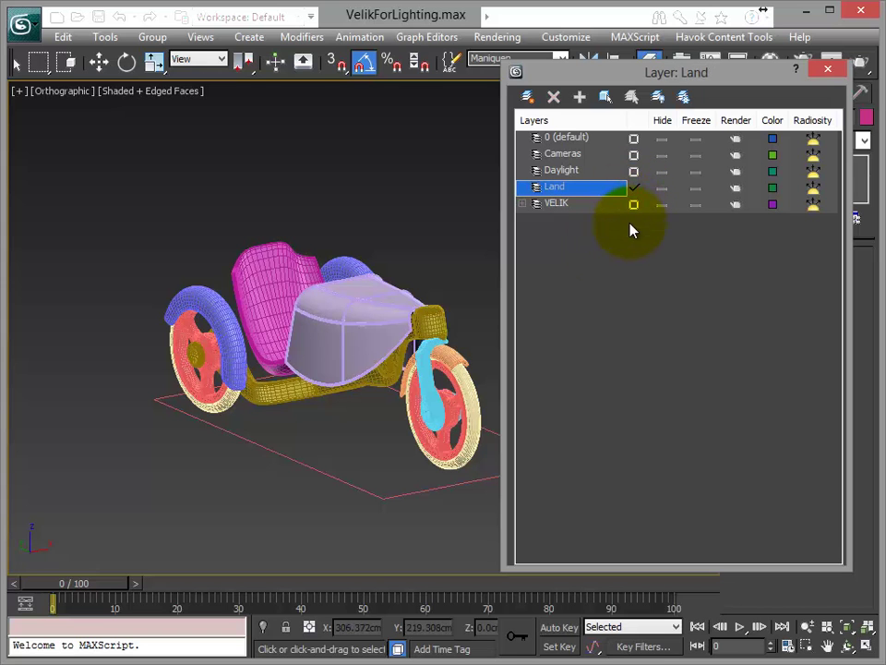
pyautogui.moveTo(600, 76)
pyautogui.mouseDown()
pyautogui.moveTo(581, 73)
pyautogui.moveTo(612, 131)
pyautogui.moveTo(821, 124)
pyautogui.mouseUp()
pyautogui.scroll(-2, 568, 305)
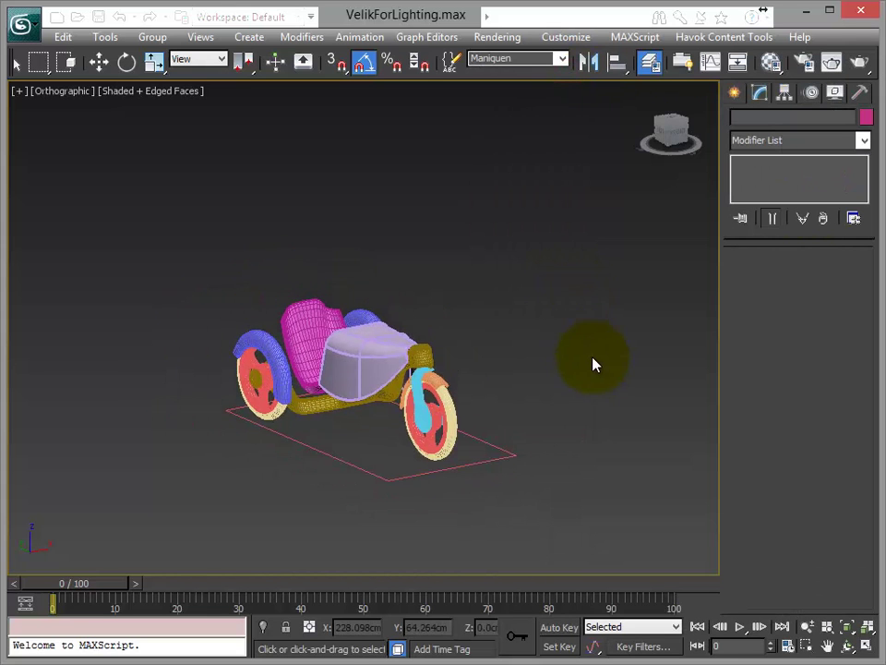
# Draw a Standard Primitives Plane on the ground under the tricycle.
pyautogui.keyDown('alt'); pyautogui.moveTo(593, 364); pyautogui.dragTo(582, 370, button='middle'); pyautogui.keyUp('alt')
pyautogui.click(251, 39)
pyautogui.moveTo(274, 299)
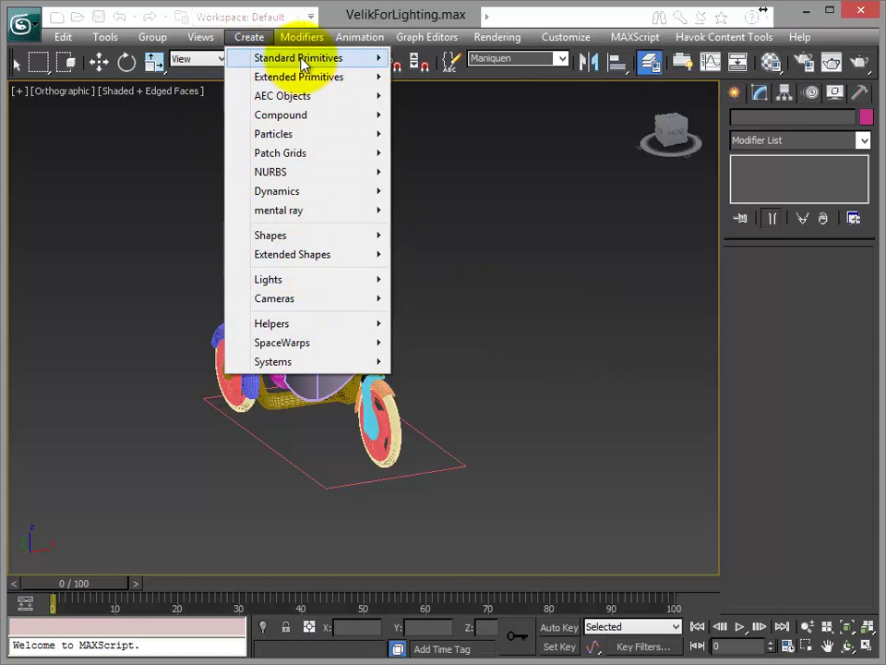
pyautogui.moveTo(299, 58)
pyautogui.click(439, 236)
pyautogui.moveTo(63, 371); pyautogui.dragTo(595, 465)
pyautogui.moveTo(596, 465)
pyautogui.keyDown('alt'); pyautogui.mouseDown(button='middle')
pyautogui.moveTo(435, 482)
pyautogui.moveTo(546, 459)
pyautogui.moveTo(532, 445)
pyautogui.moveTo(528, 461)
pyautogui.moveTo(465, 471)
pyautogui.moveTo(446, 453)
pyautogui.moveTo(452, 445)
pyautogui.moveTo(418, 465)
pyautogui.mouseUp(button='middle'); pyautogui.keyUp('alt')
# In Front view, end plane creation and select the VELIK tricycle.
pyautogui.press('f')
pyautogui.scroll(2, 465, 471)
pyautogui.rightClick(431, 443)
pyautogui.scroll(2, 418, 448)
pyautogui.scroll(3, 418, 448)
pyautogui.scroll(-3, 400, 410)
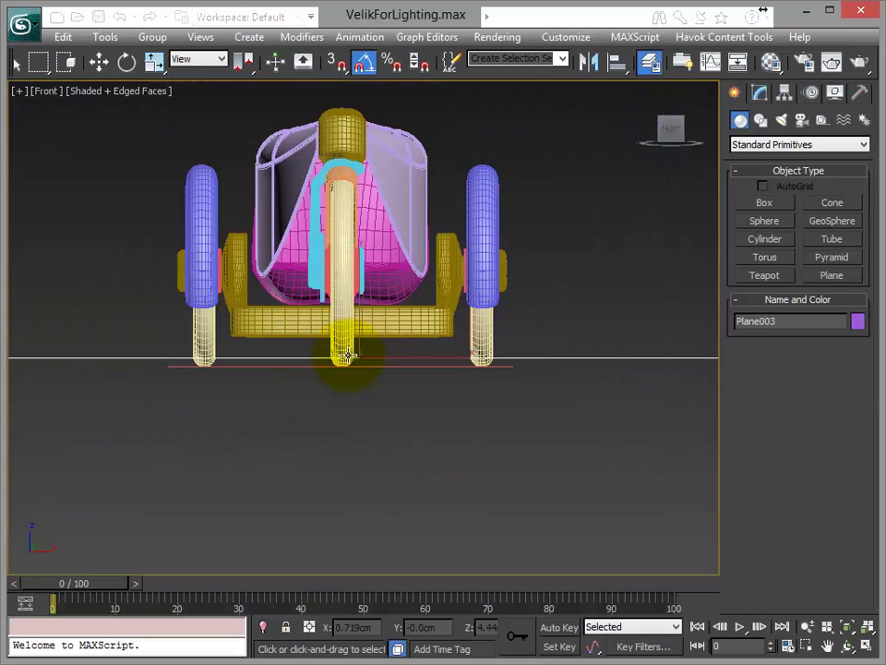
pyautogui.click(390, 368)
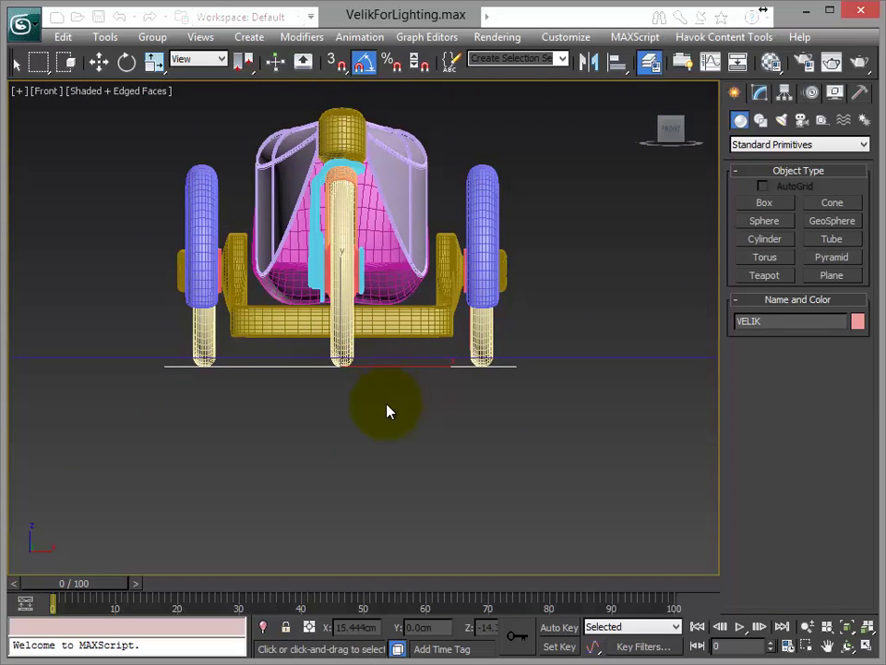
# Move VELIK vertically in Front and Left views until its wheels rest on the plane (Z ≈ 0.13).
pyautogui.press('w')
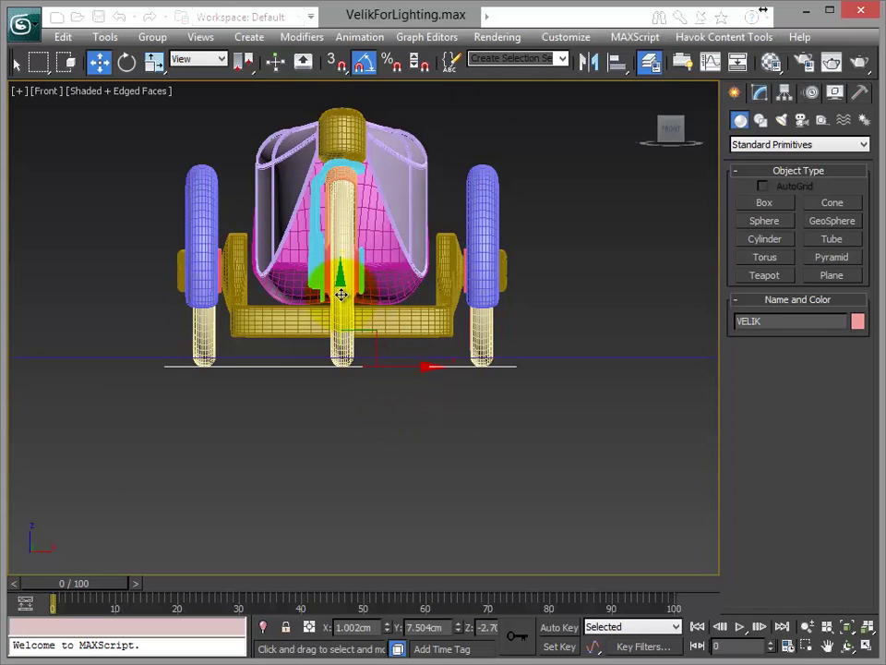
pyautogui.moveTo(340, 290); pyautogui.dragTo(341, 277)
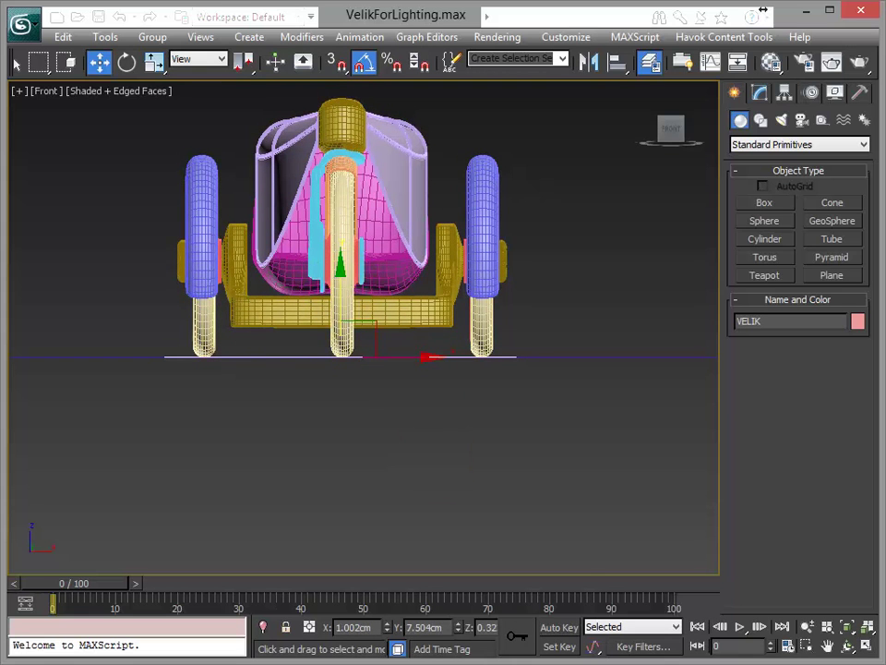
pyautogui.hotkey('shift', 'z')
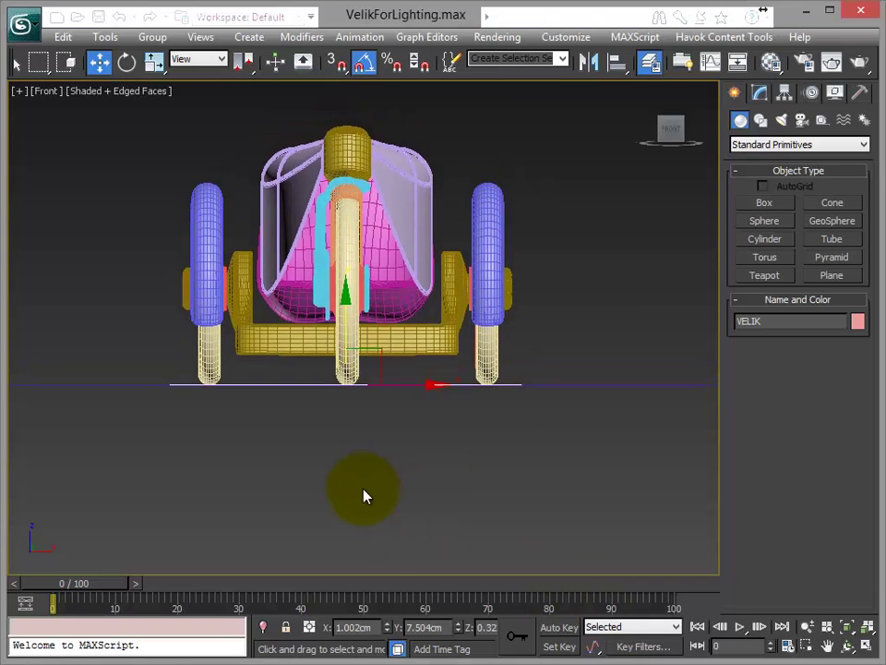
pyautogui.hotkey('shift', 'z')
pyautogui.hotkey('shift', 'z')
pyautogui.hotkey('shift', 'z')
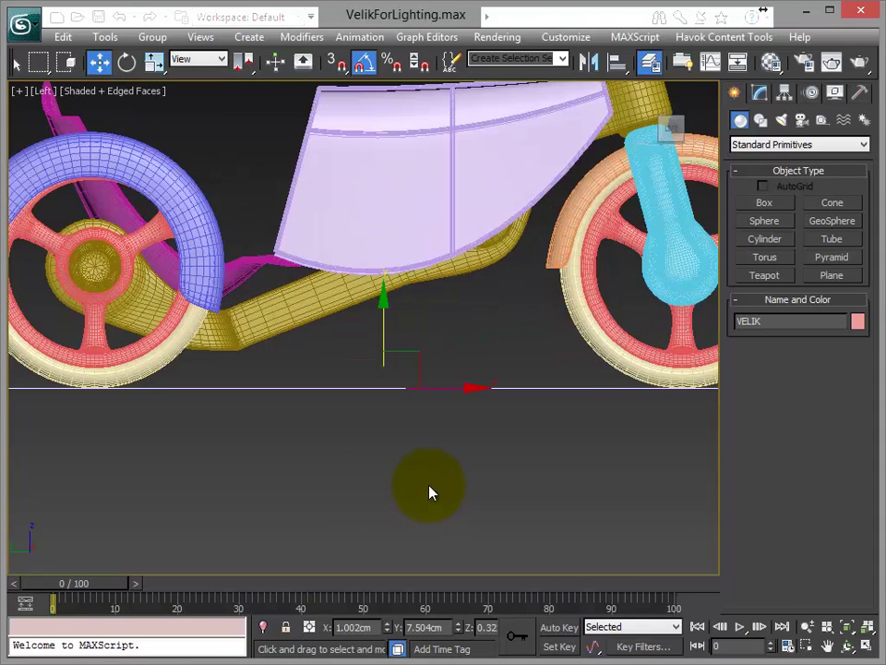
pyautogui.moveTo(384, 330); pyautogui.dragTo(388, 332)
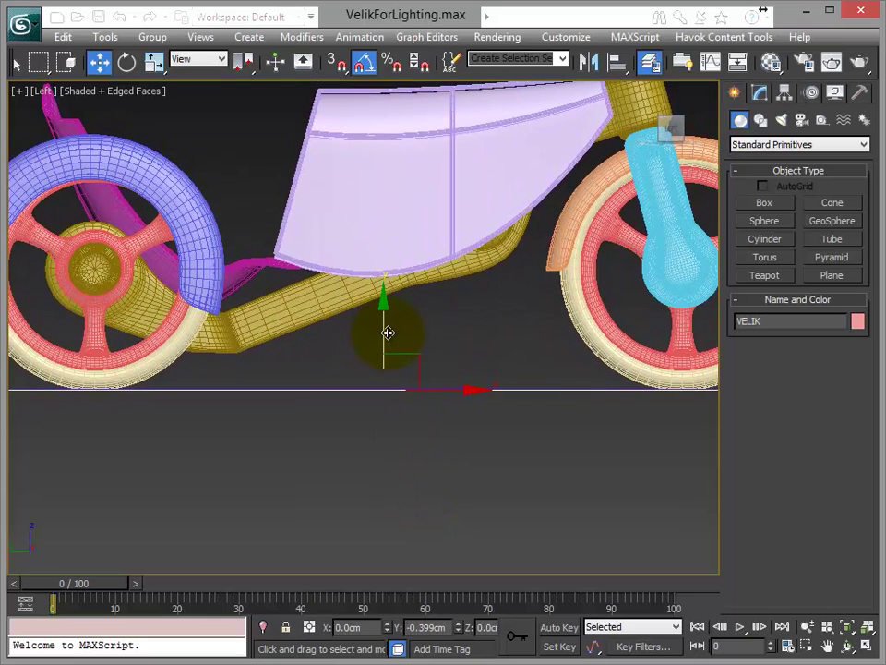
pyautogui.moveTo(388, 333); pyautogui.dragTo(390, 330)
pyautogui.hotkey('shift', 'z')
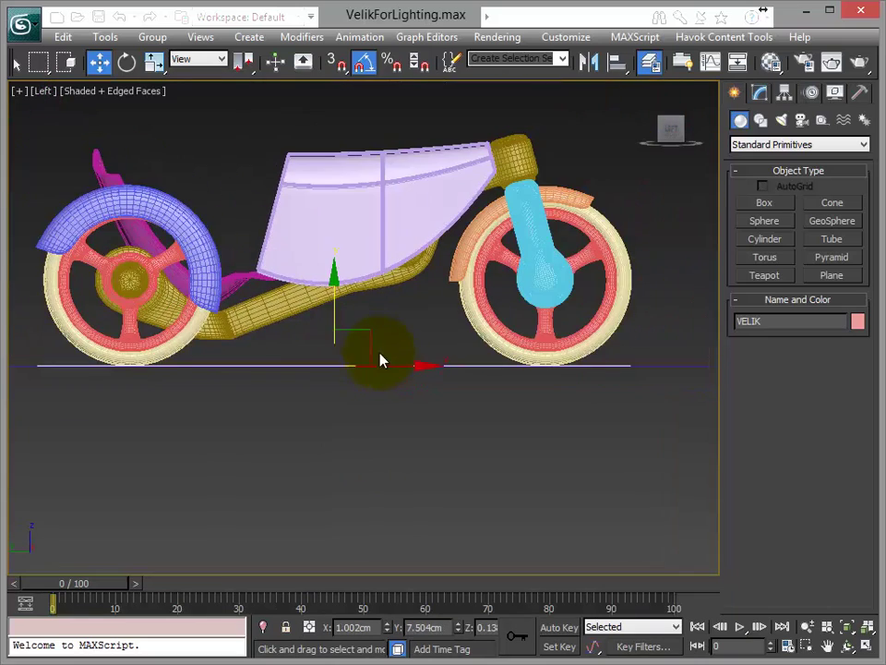
pyautogui.moveTo(463, 382)
pyautogui.keyDown('alt'); pyautogui.mouseDown(button='middle')
pyautogui.moveTo(370, 397)
pyautogui.moveTo(421, 357)
pyautogui.moveTo(537, 307)
pyautogui.mouseUp(button='middle'); pyautogui.keyUp('alt')
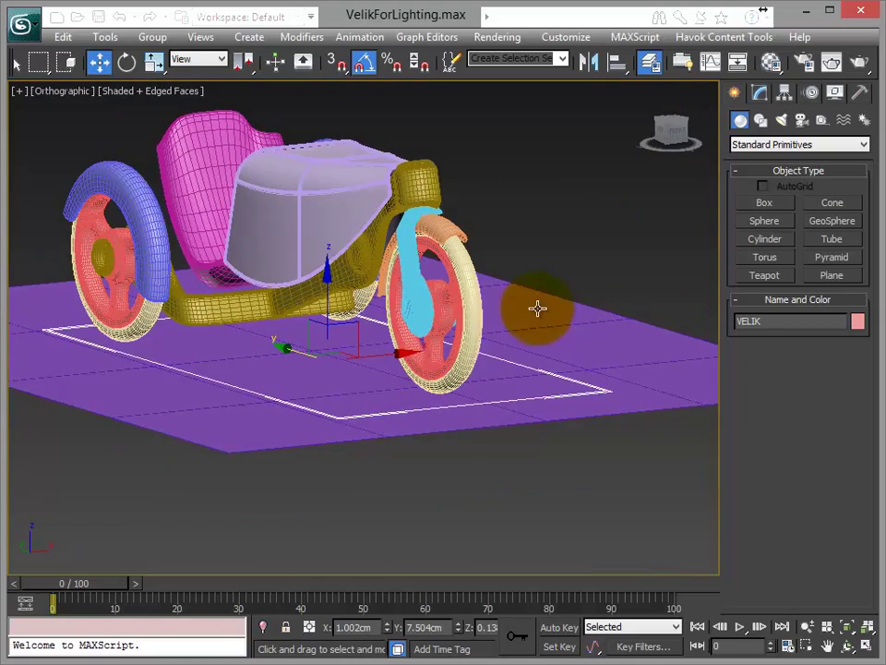
# Select Plane003 and shrink it to about 243.536 × 196.413 in the Modify panel.
pyautogui.click(538, 307)
pyautogui.moveTo(518, 356)
pyautogui.keyDown('alt'); pyautogui.mouseDown(button='middle')
pyautogui.moveTo(483, 406)
pyautogui.moveTo(401, 418)
pyautogui.moveTo(394, 433)
pyautogui.moveTo(463, 412)
pyautogui.moveTo(469, 425)
pyautogui.moveTo(495, 398)
pyautogui.mouseUp(button='middle'); pyautogui.keyUp('alt')
pyautogui.scroll(-3, 462, 386)
pyautogui.scroll(2, 469, 415)
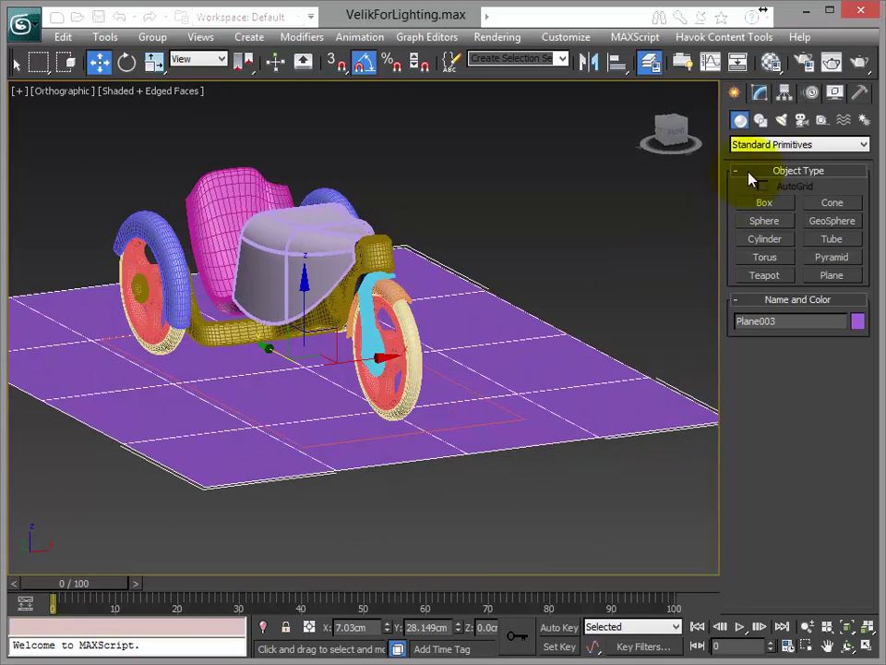
pyautogui.click(759, 92)
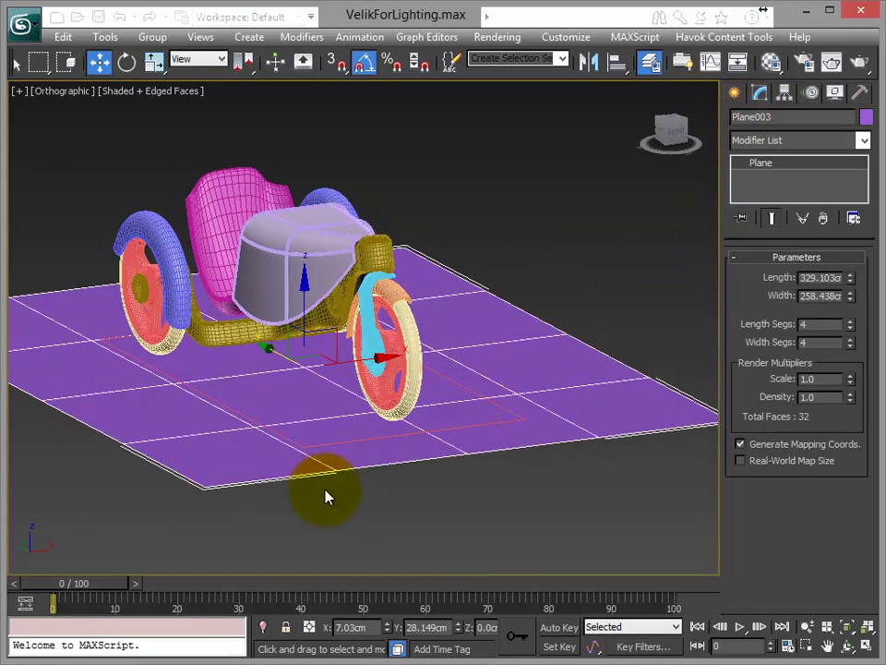
pyautogui.keyDown('alt'); pyautogui.moveTo(320, 499); pyautogui.dragTo(509, 428, button='middle'); pyautogui.keyUp('alt')
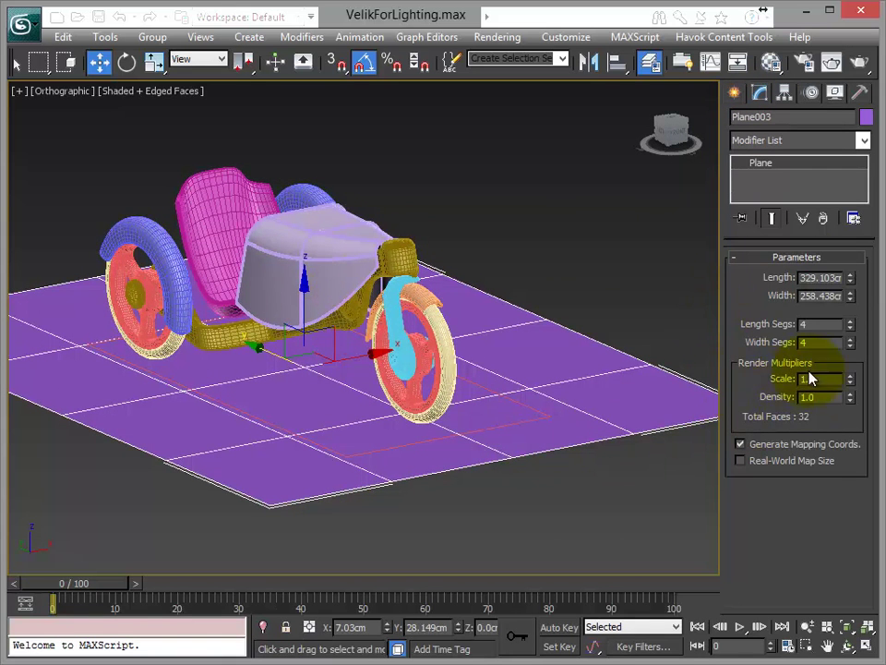
pyautogui.moveTo(629, 421)
pyautogui.keyDown('alt'); pyautogui.mouseDown(button='middle')
pyautogui.moveTo(584, 479)
pyautogui.moveTo(445, 395)
pyautogui.mouseUp(button='middle'); pyautogui.keyUp('alt')
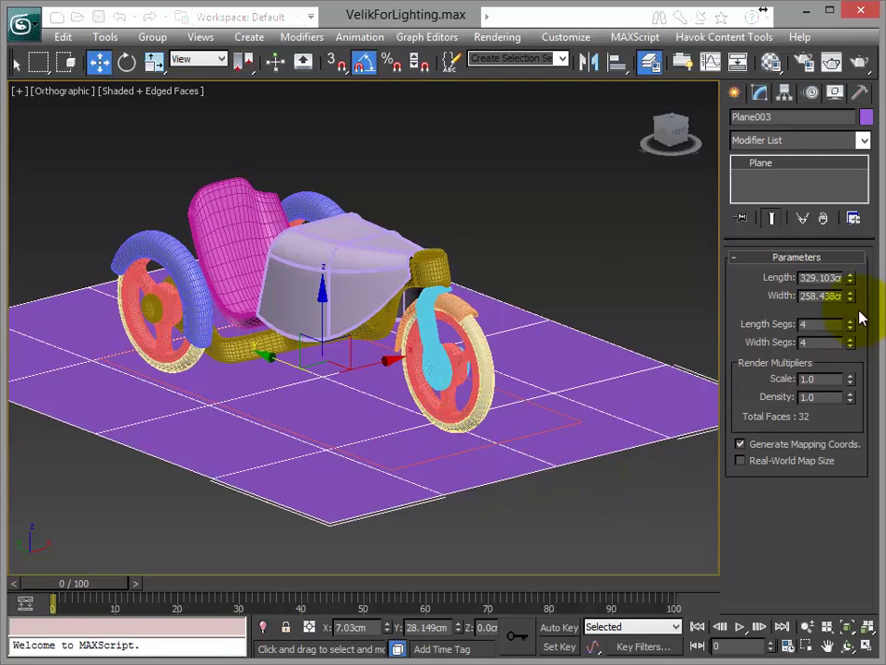
pyautogui.moveTo(850, 277); pyautogui.dragTo(850, 323)
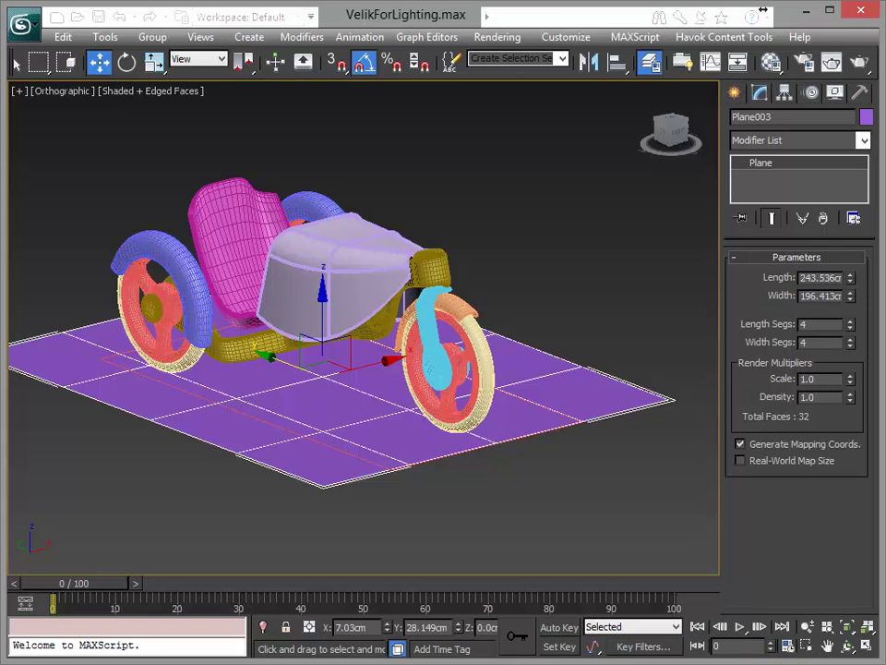
# Set the plane's Render Multiplier Scale to 30 and start a test render.
pyautogui.click(825, 379)
pyautogui.write('30')
pyautogui.press('Return')
pyautogui.scroll(-1, 606, 378)
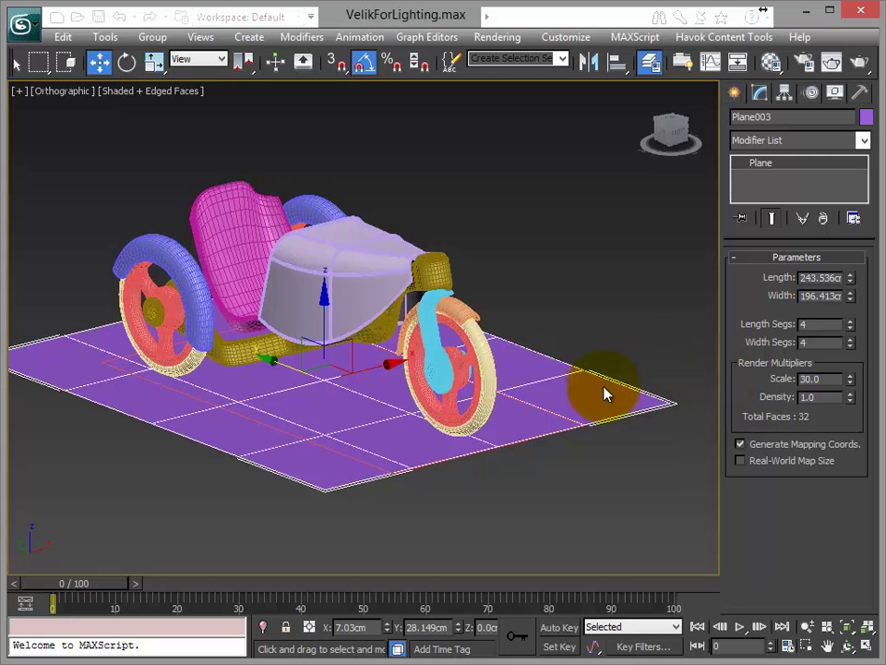
pyautogui.scroll(-3, 582, 434)
pyautogui.scroll(-2, 540, 494)
pyautogui.hotkey('shift', 'q')
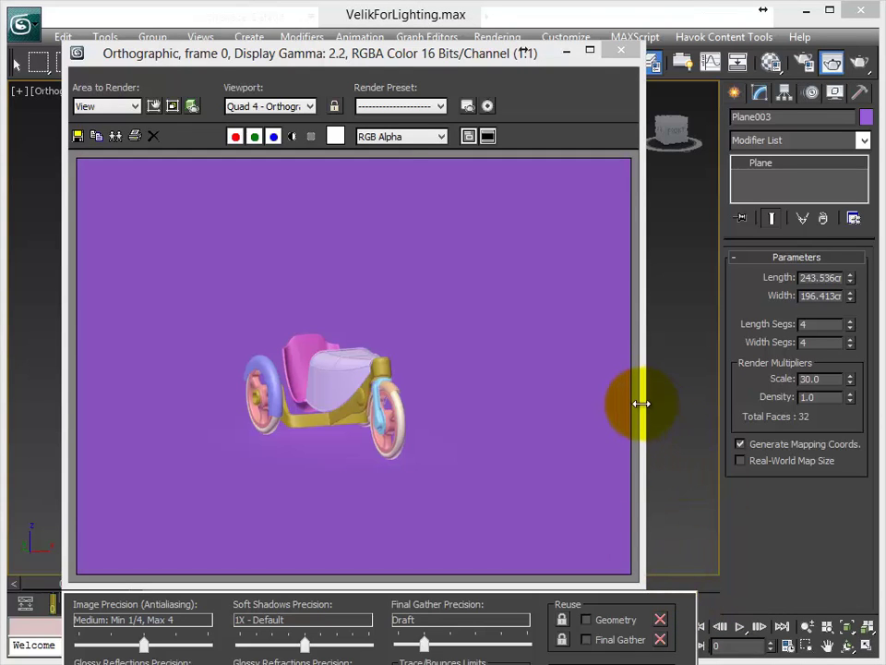
# Close the Rendered Frame Window and pan the viewport slightly down and right.
pyautogui.click(619, 51)
pyautogui.moveTo(526, 298); pyautogui.dragTo(532, 317, button='middle')
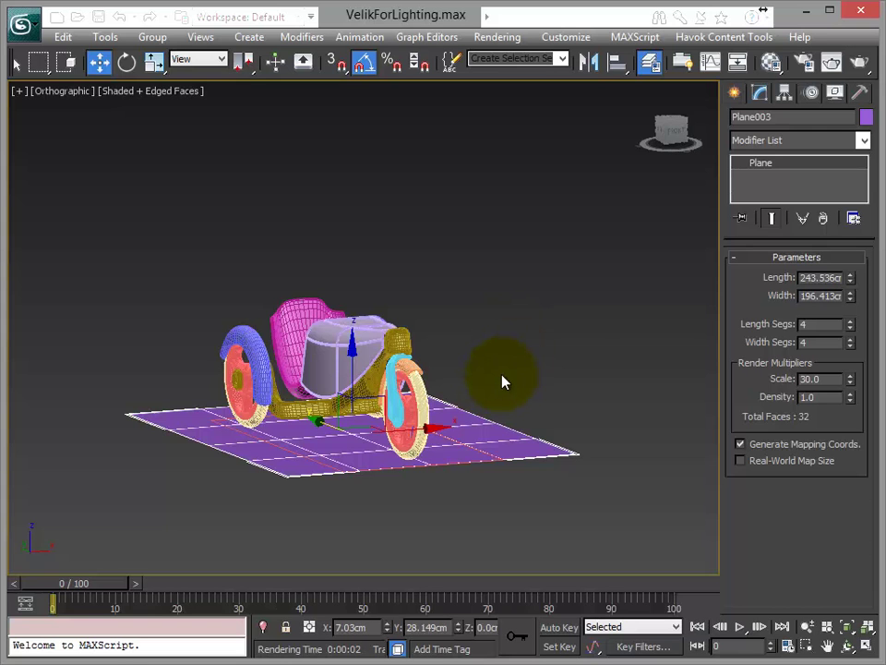
# Open Render Setup and expand Assign Renderer, showing NVIDIA mental ray as the production renderer.
pyautogui.click(496, 37)
pyautogui.click(528, 78)
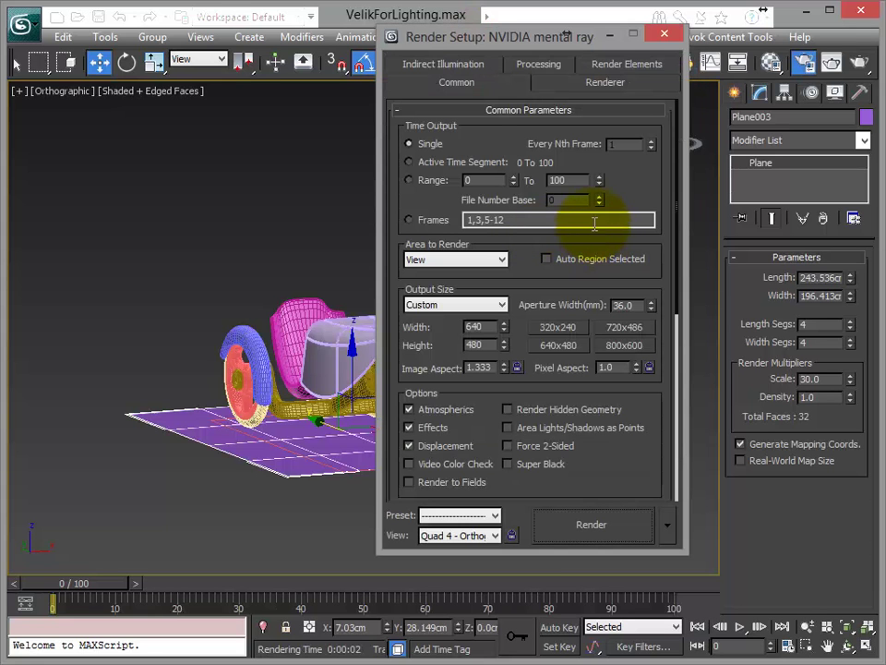
pyautogui.moveTo(407, 205); pyautogui.dragTo(413, 108)
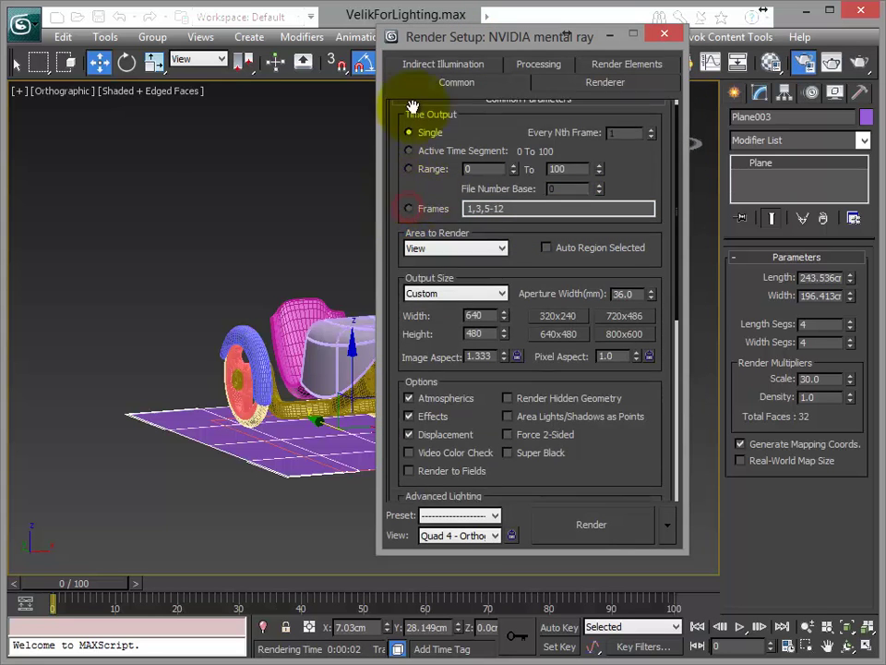
pyautogui.scroll(-3, 405, 221)
pyautogui.scroll(-3, 386, 438)
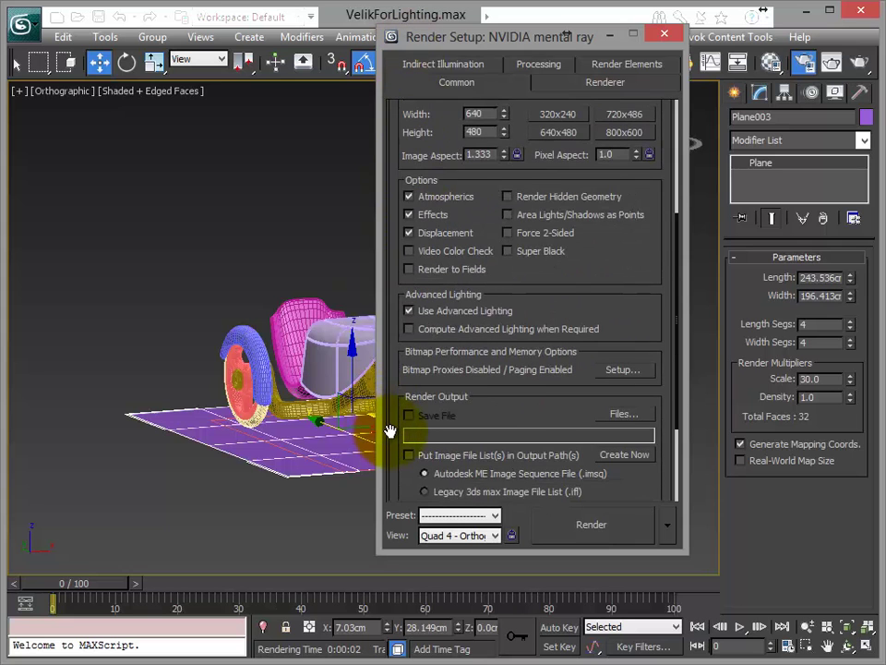
pyautogui.moveTo(390, 433); pyautogui.dragTo(390, 102)
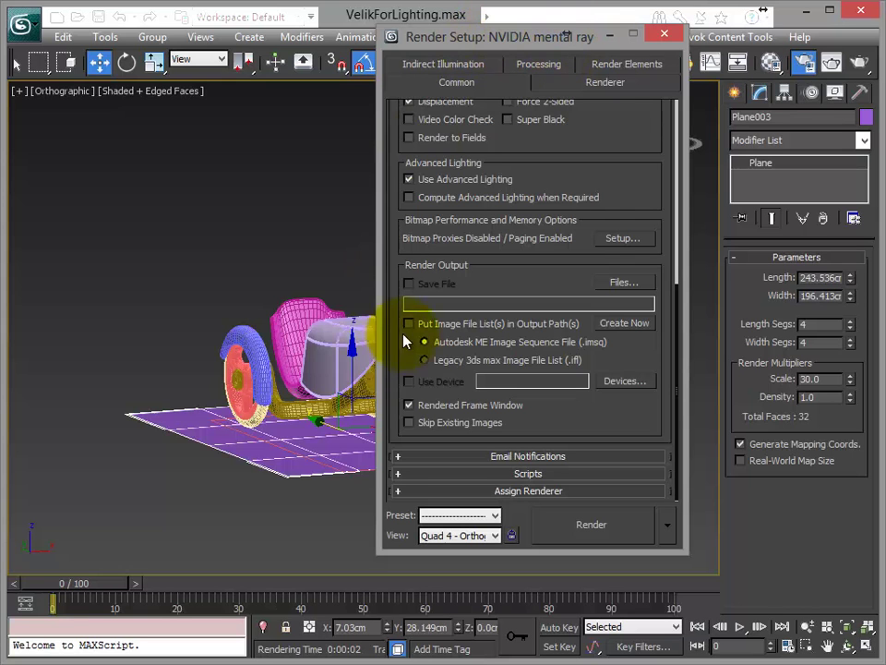
pyautogui.click(397, 395)
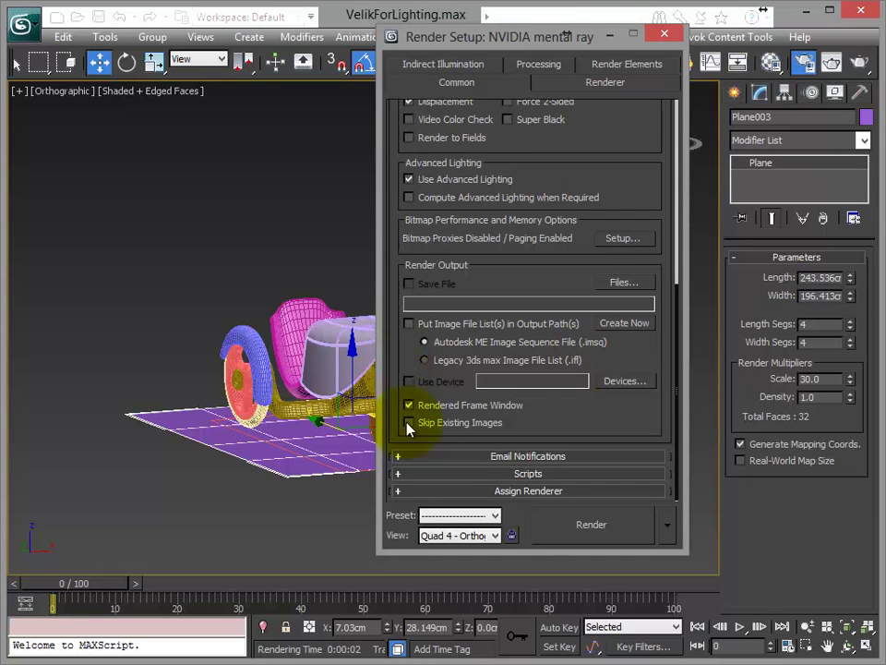
pyautogui.click(484, 490)
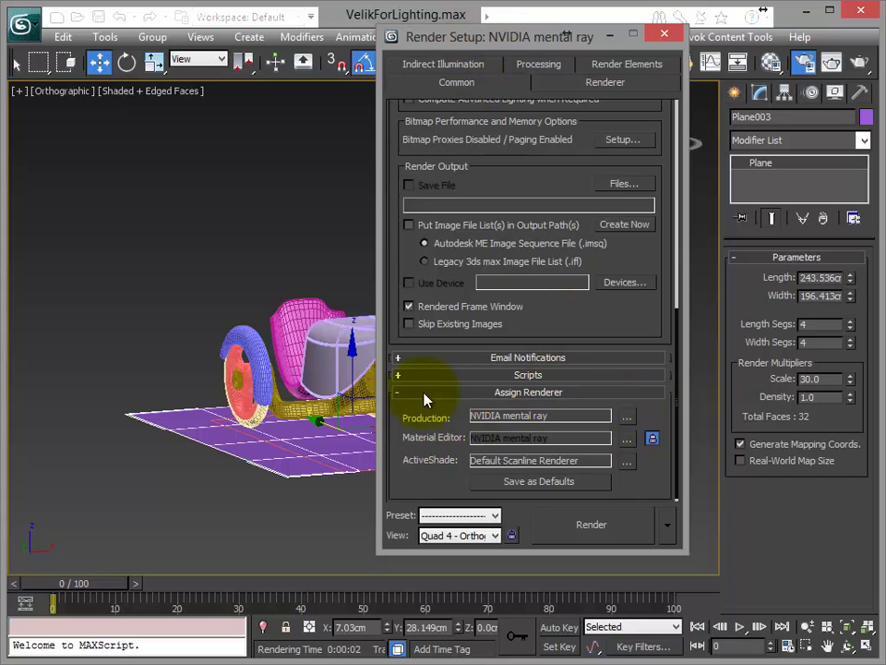
# Confirm NVIDIA mental ray in the Choose Renderer list and close Render Setup.
pyautogui.click(627, 416)
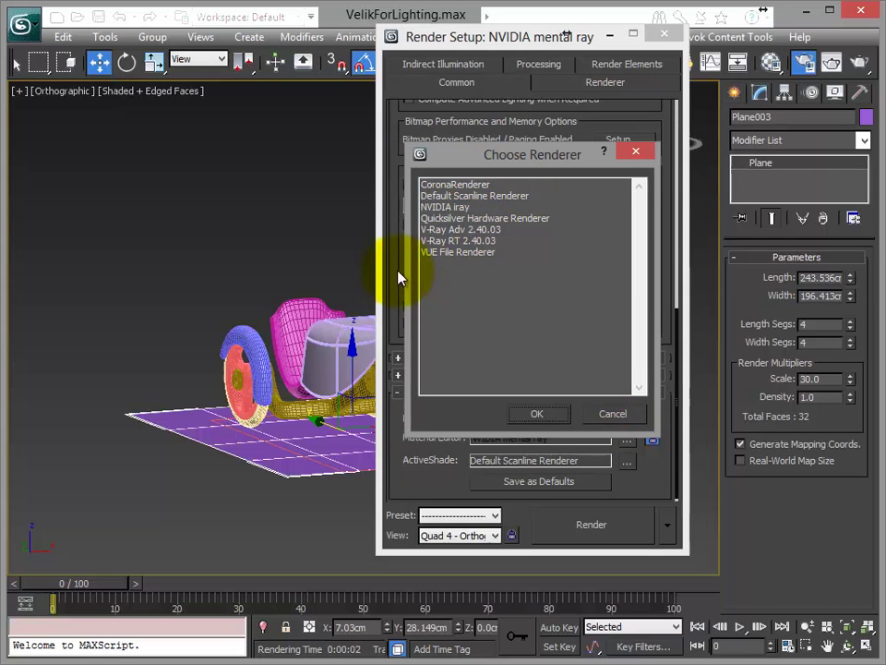
pyautogui.click(540, 415)
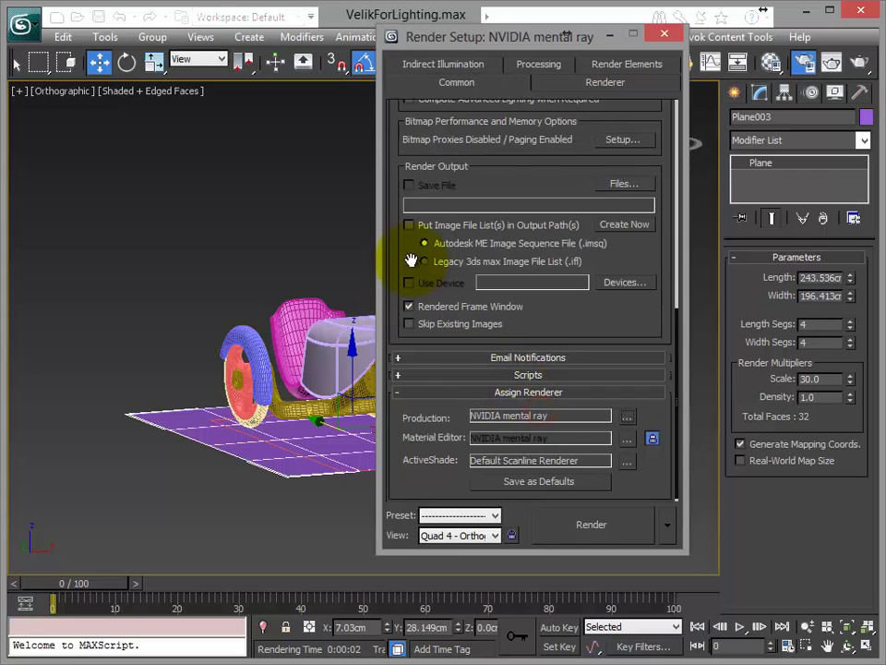
pyautogui.scroll(2, 406, 252)
pyautogui.scroll(4, 404, 249)
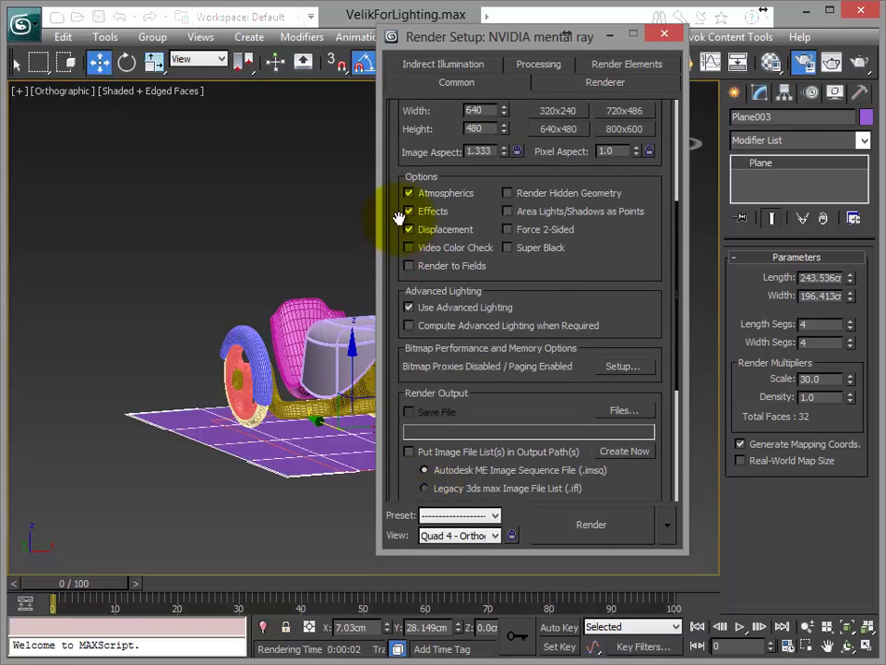
pyautogui.scroll(4, 404, 351)
pyautogui.scroll(2, 412, 407)
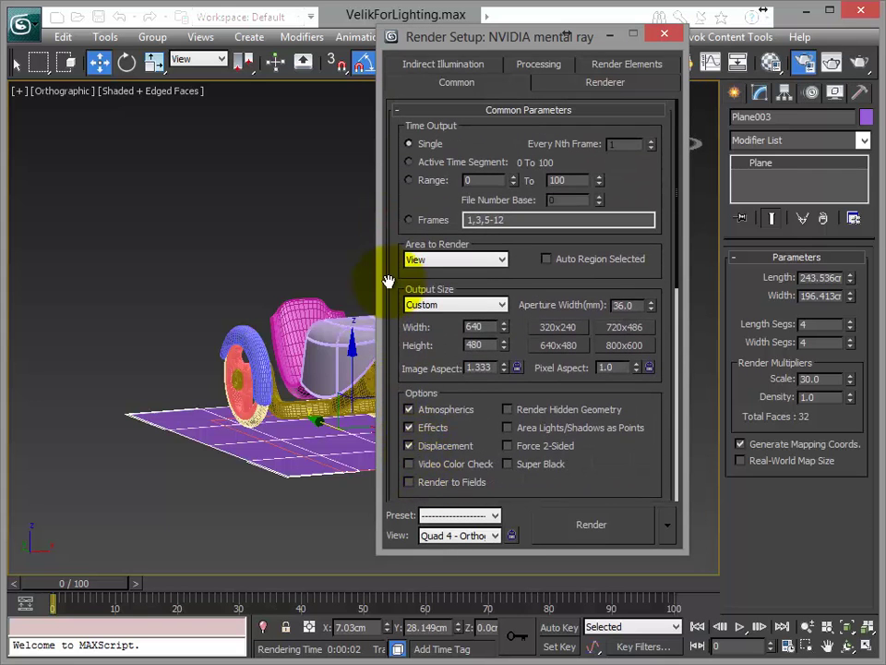
pyautogui.click(664, 34)
# Orbit around the bike and switch the viewport to Perspective.
pyautogui.moveTo(435, 377)
pyautogui.keyDown('alt'); pyautogui.mouseDown(button='middle')
pyautogui.moveTo(432, 357)
pyautogui.moveTo(426, 389)
pyautogui.moveTo(413, 400)
pyautogui.moveTo(454, 376)
pyautogui.moveTo(437, 375)
pyautogui.moveTo(426, 298)
pyautogui.moveTo(415, 319)
pyautogui.moveTo(432, 368)
pyautogui.moveTo(441, 314)
pyautogui.moveTo(439, 346)
pyautogui.moveTo(597, 342)
pyautogui.moveTo(506, 360)
pyautogui.moveTo(434, 351)
pyautogui.moveTo(443, 340)
pyautogui.moveTo(477, 348)
pyautogui.moveTo(544, 330)
pyautogui.mouseUp(button='middle'); pyautogui.keyUp('alt')
pyautogui.press('p')
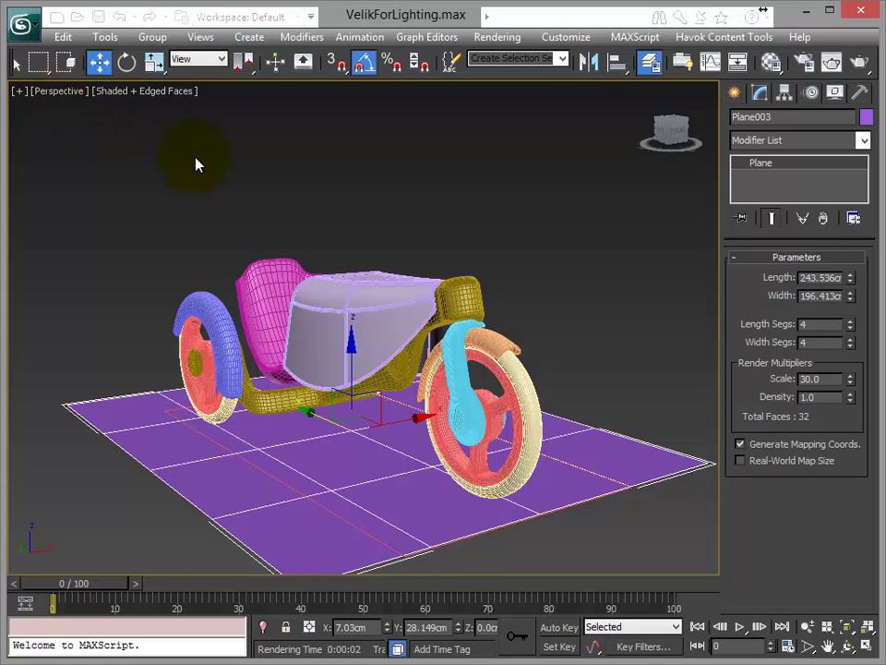
pyautogui.click(250, 38)
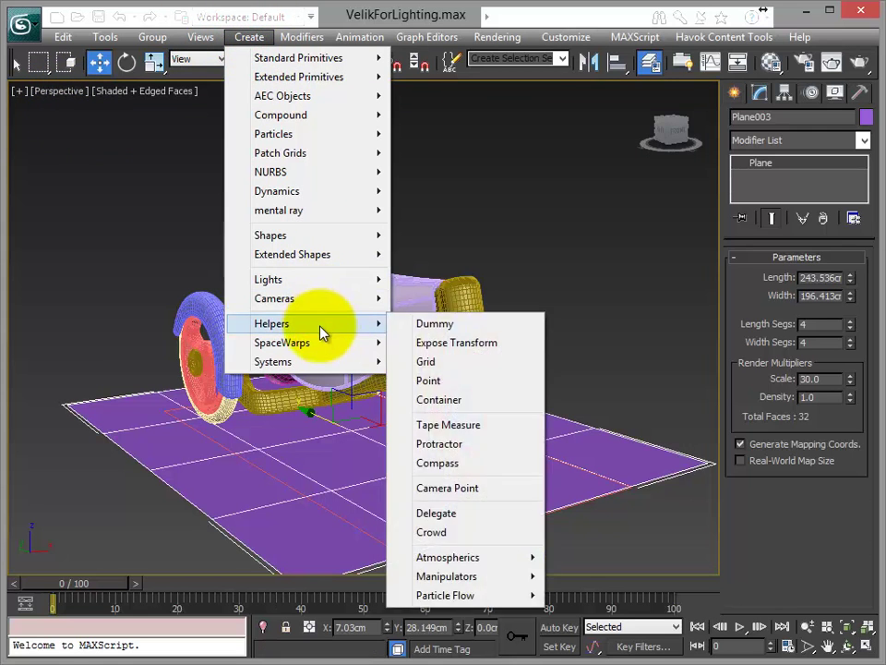
# Create Camera001 from the current perspective view and select it.
pyautogui.click(318, 301)
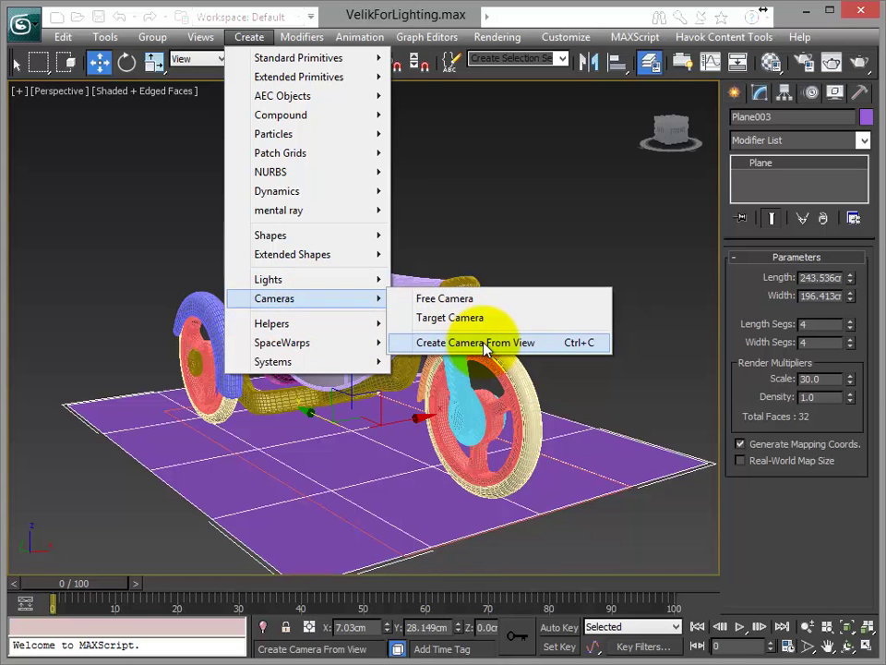
pyautogui.click(487, 346)
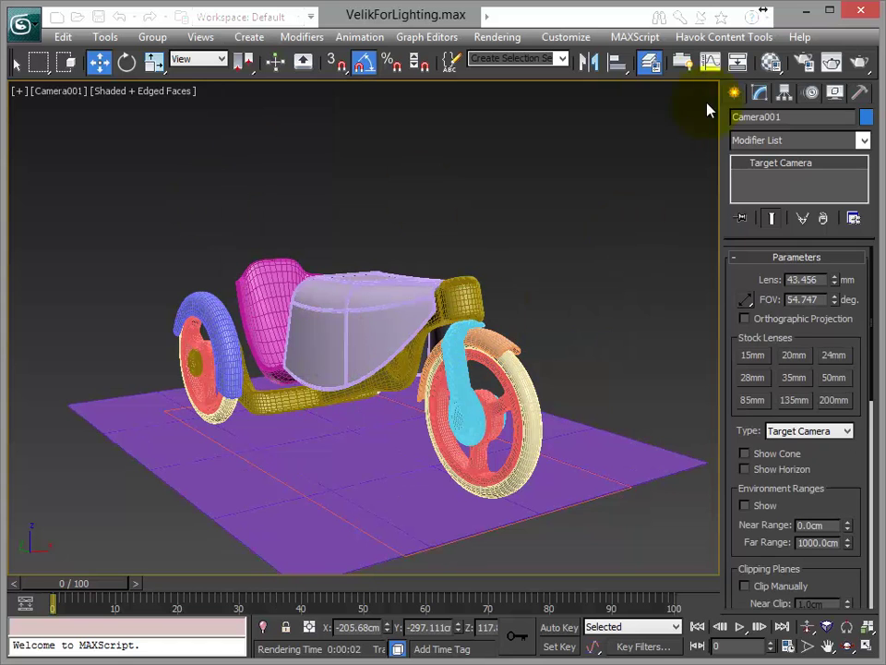
pyautogui.click(735, 93)
pyautogui.click(759, 93)
pyautogui.moveTo(723, 251); pyautogui.dragTo(665, 257)
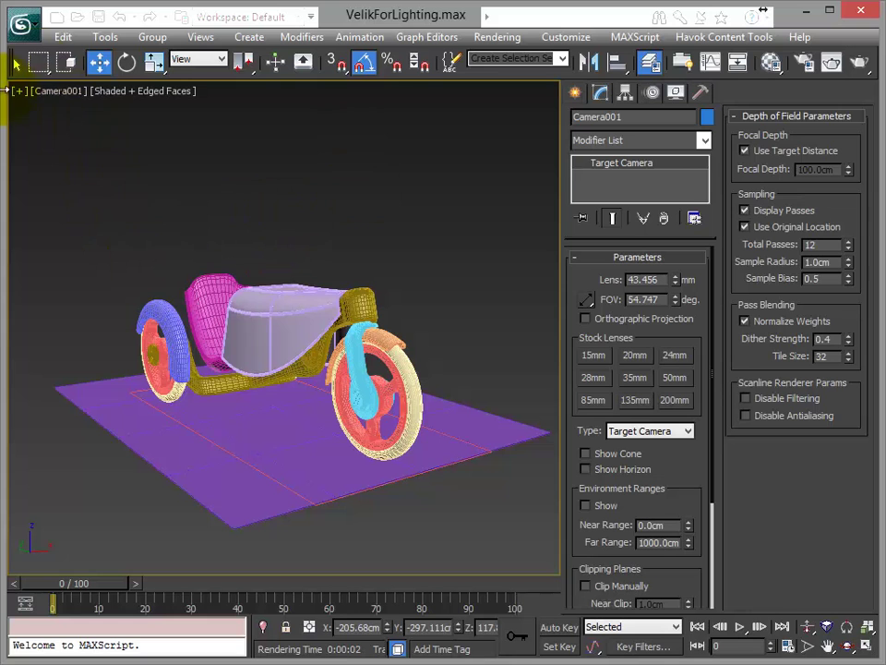
pyautogui.click(56, 92)
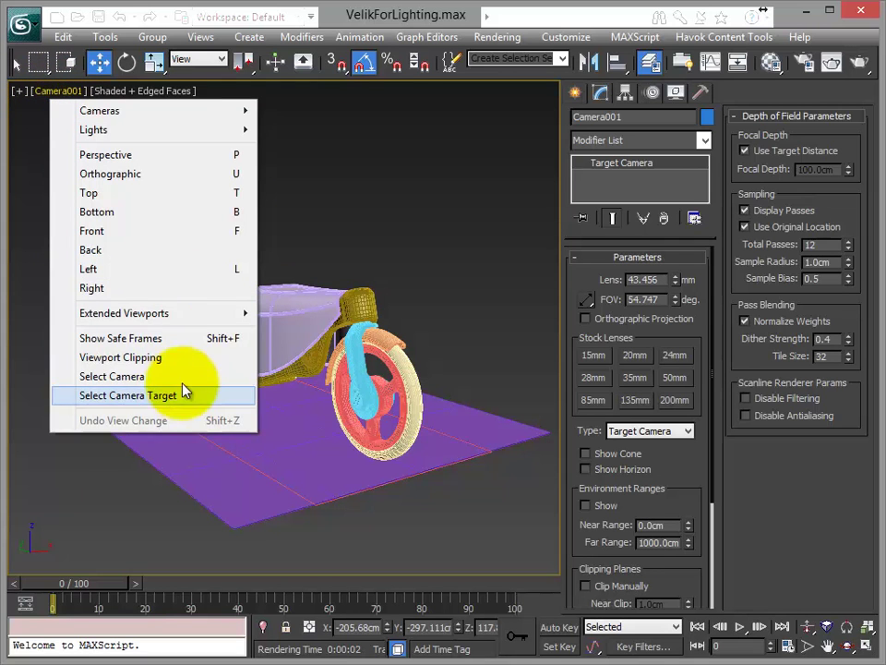
pyautogui.click(152, 377)
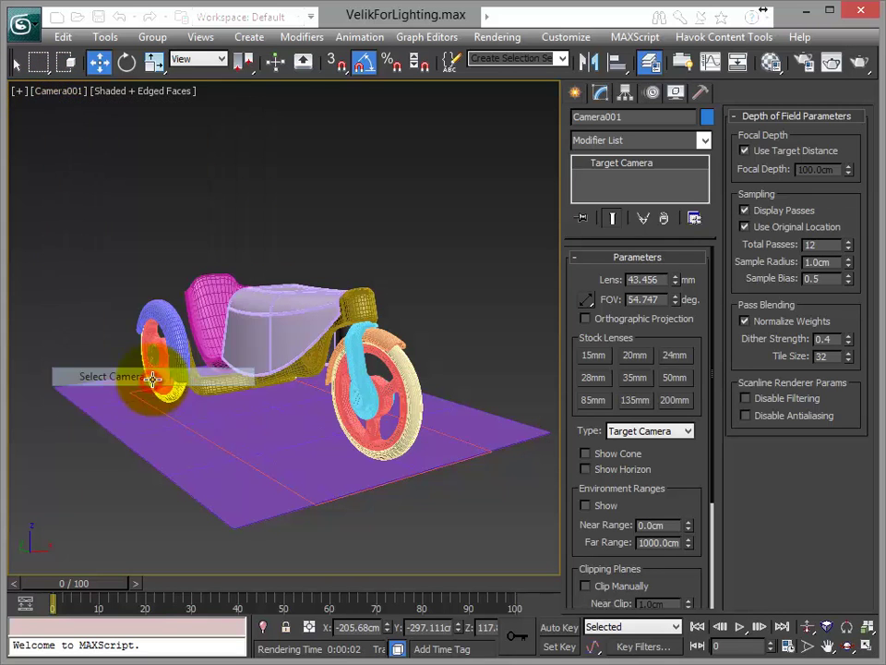
# Switch to four viewports, select Camera001 in Top view, and maximize the camera view.
pyautogui.hotkey('alt', 'w')
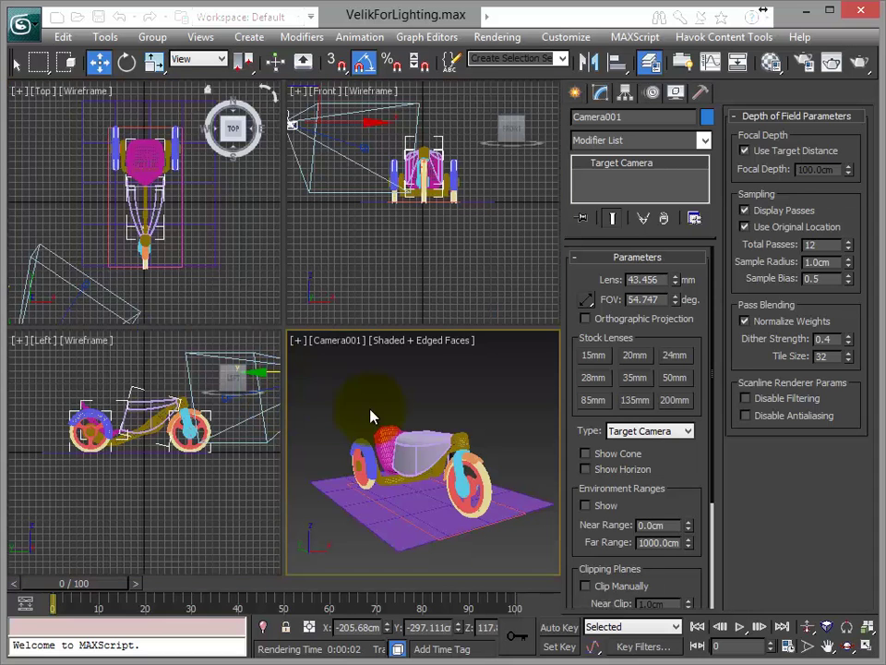
pyautogui.scroll(3, 247, 203)
pyautogui.scroll(2, 109, 261)
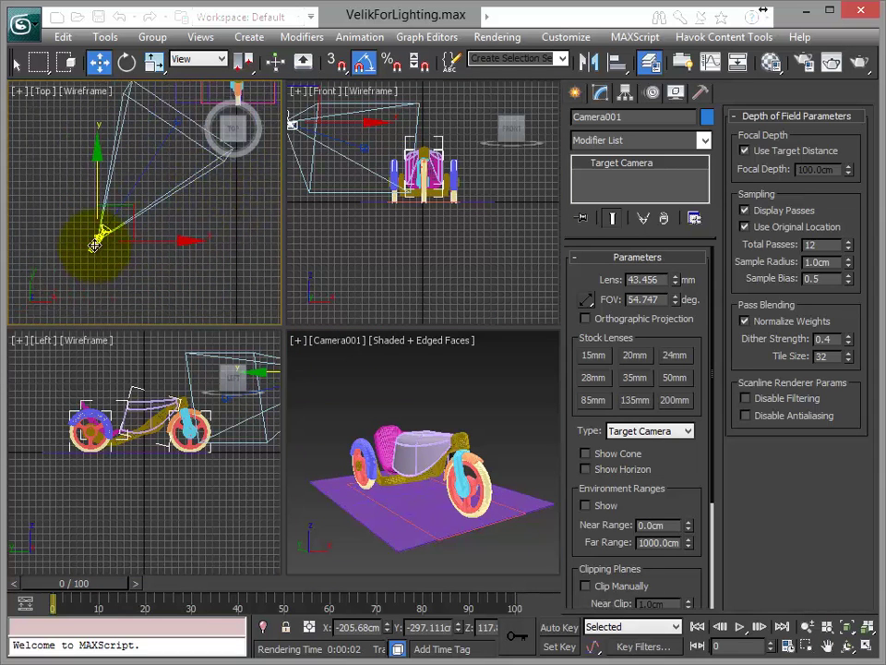
pyautogui.click(104, 259)
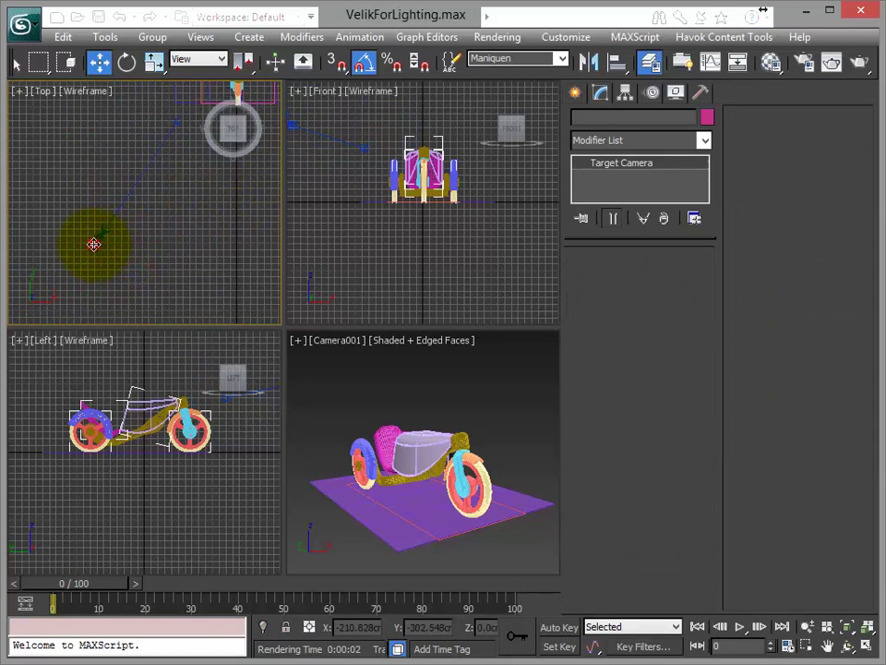
pyautogui.click(93, 244)
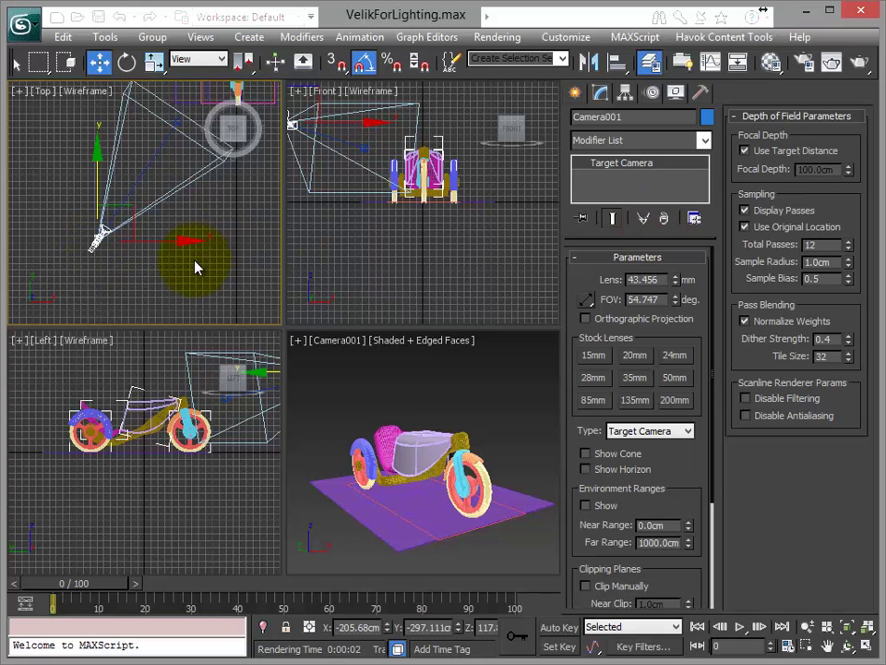
pyautogui.rightClick(342, 371)
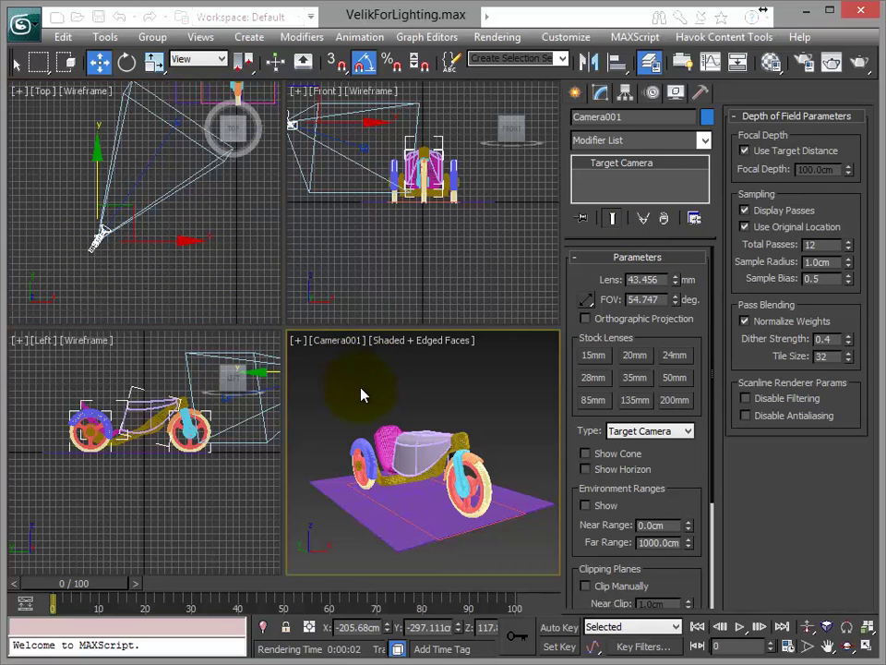
pyautogui.hotkey('alt', 'w')
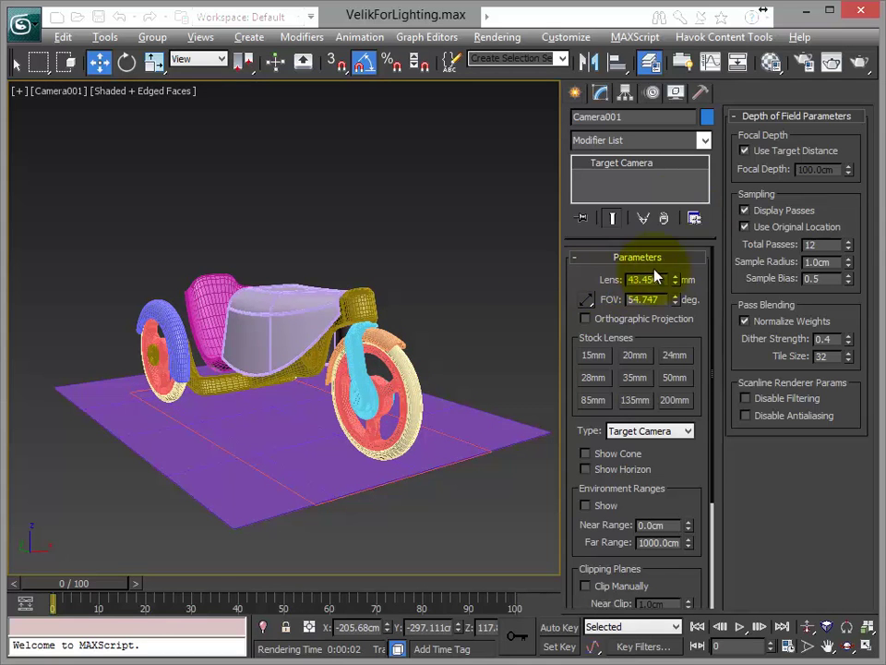
# Nudge the lens length and try Horizontal, then Diagonal, FOV direction.
pyautogui.moveTo(678, 281)
pyautogui.mouseDown()
pyautogui.moveTo(677, 267)
pyautogui.moveTo(674, 282)
pyautogui.mouseUp()
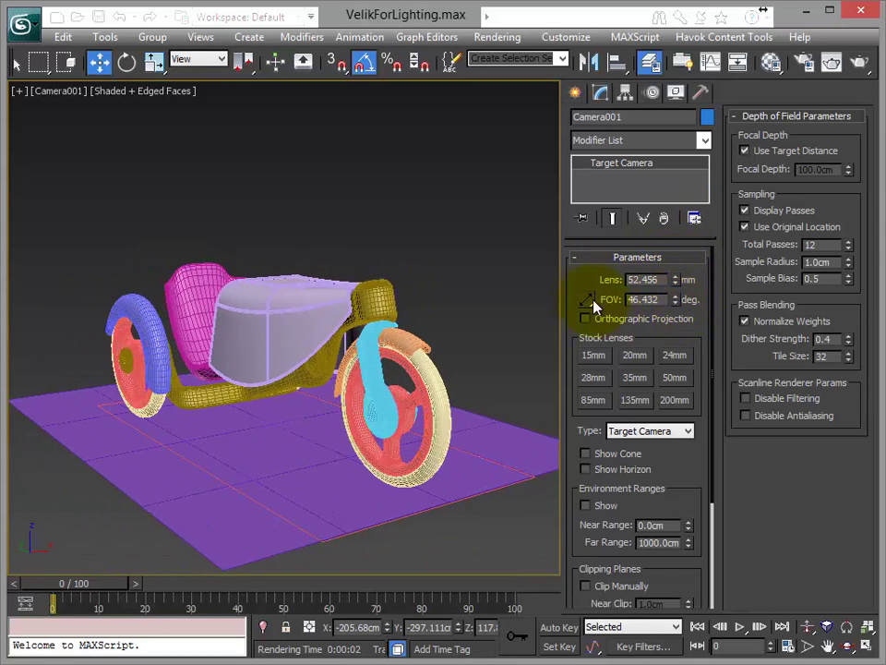
pyautogui.click(586, 300)
pyautogui.click(588, 319)
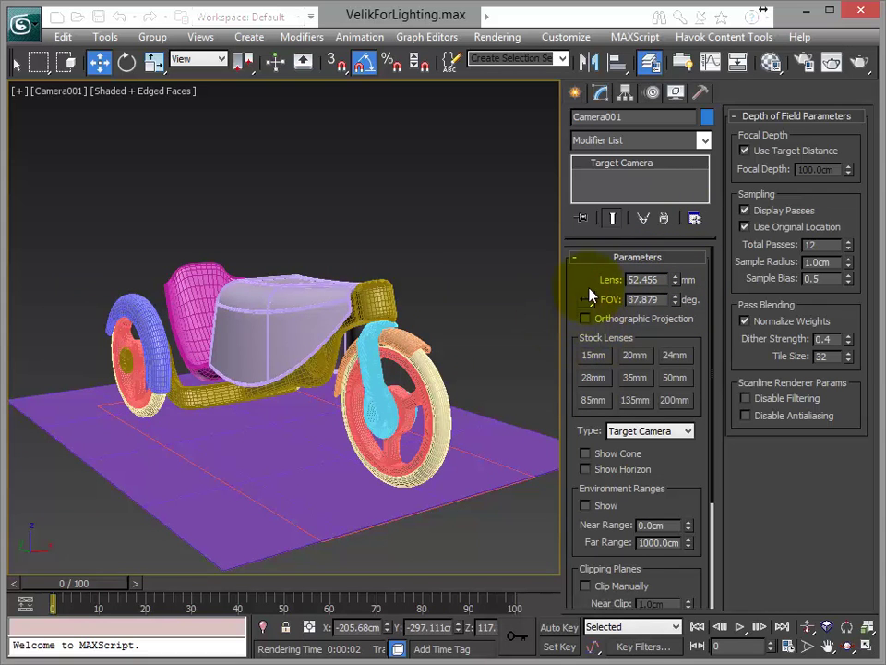
pyautogui.moveTo(586, 302); pyautogui.dragTo(587, 326)
pyautogui.moveTo(591, 358); pyautogui.dragTo(593, 356)
# Try the stock lenses (50, 85, 135, 200, 15 mm), settling on 200 mm.
pyautogui.click(673, 356)
pyautogui.click(635, 376)
pyautogui.click(674, 376)
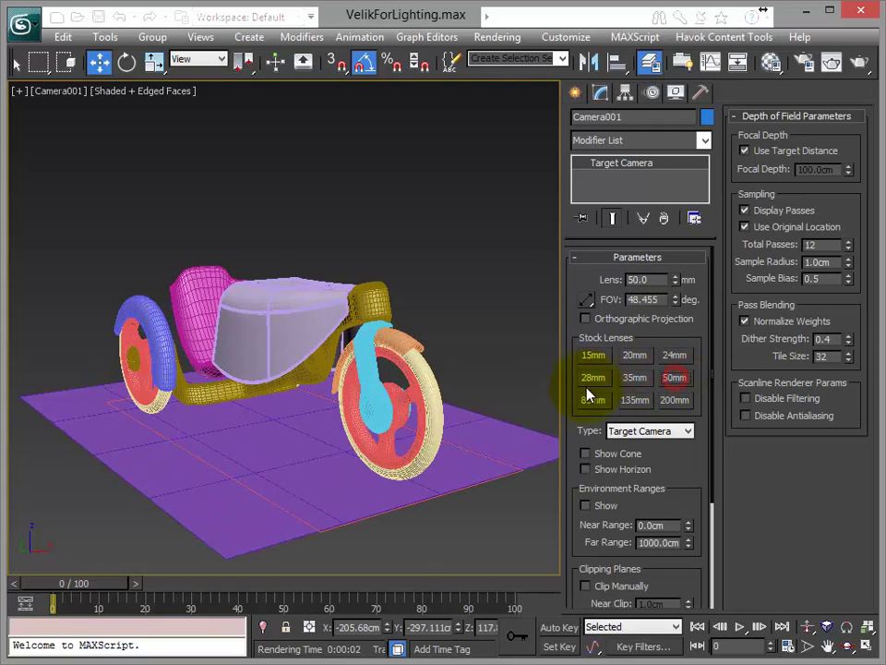
pyautogui.click(594, 400)
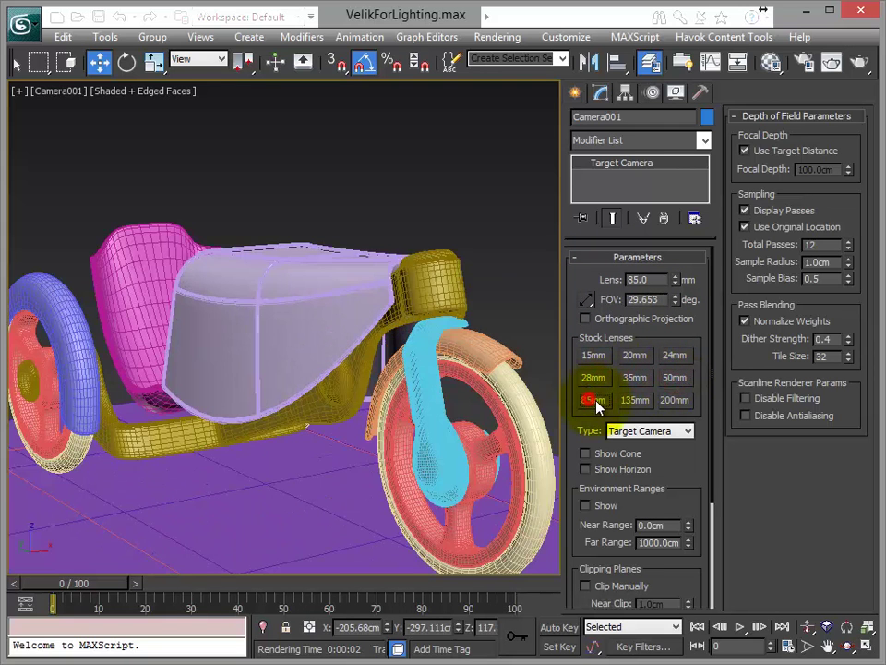
pyautogui.click(634, 399)
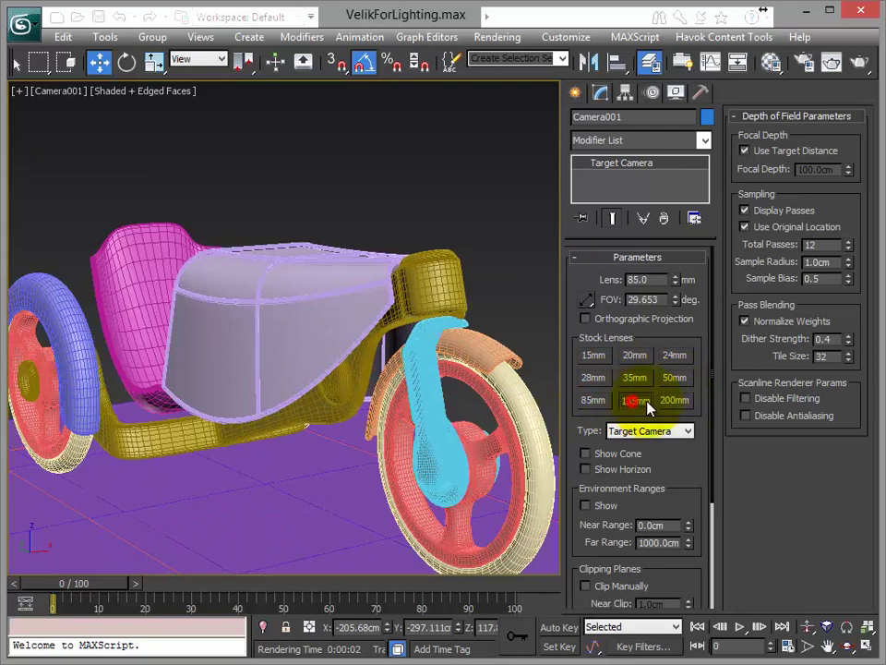
pyautogui.click(674, 400)
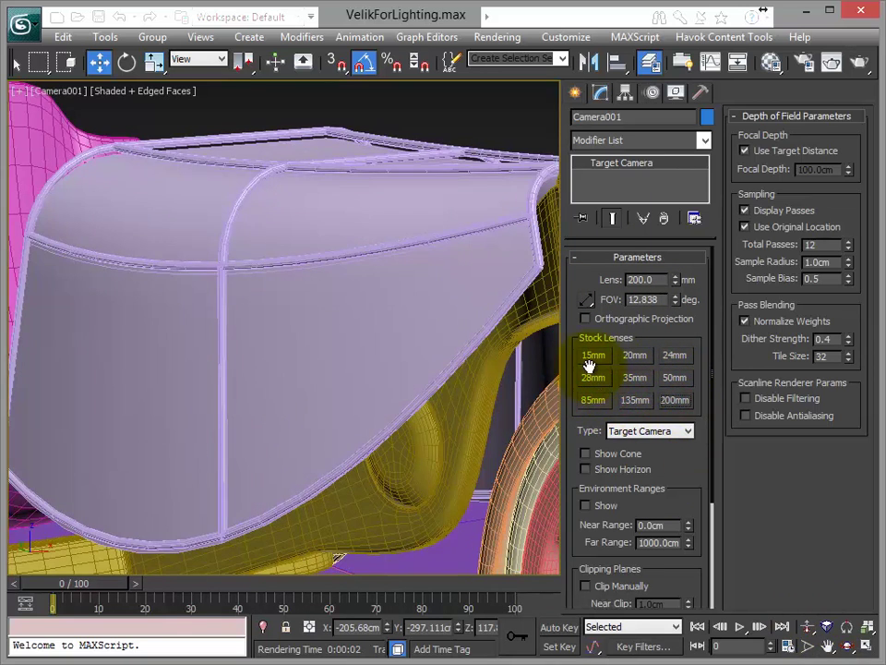
pyautogui.click(594, 359)
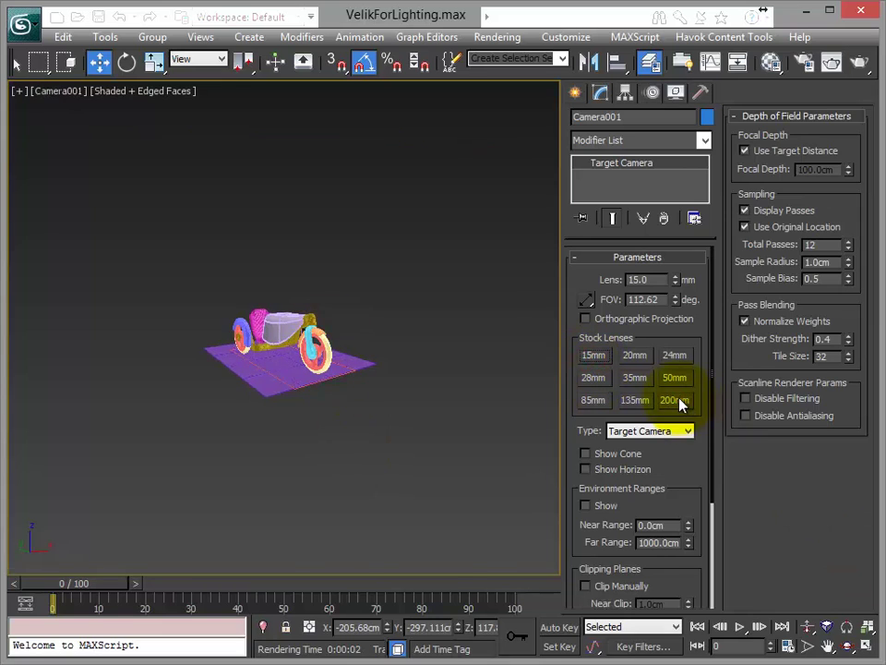
pyautogui.click(681, 405)
pyautogui.click(808, 627)
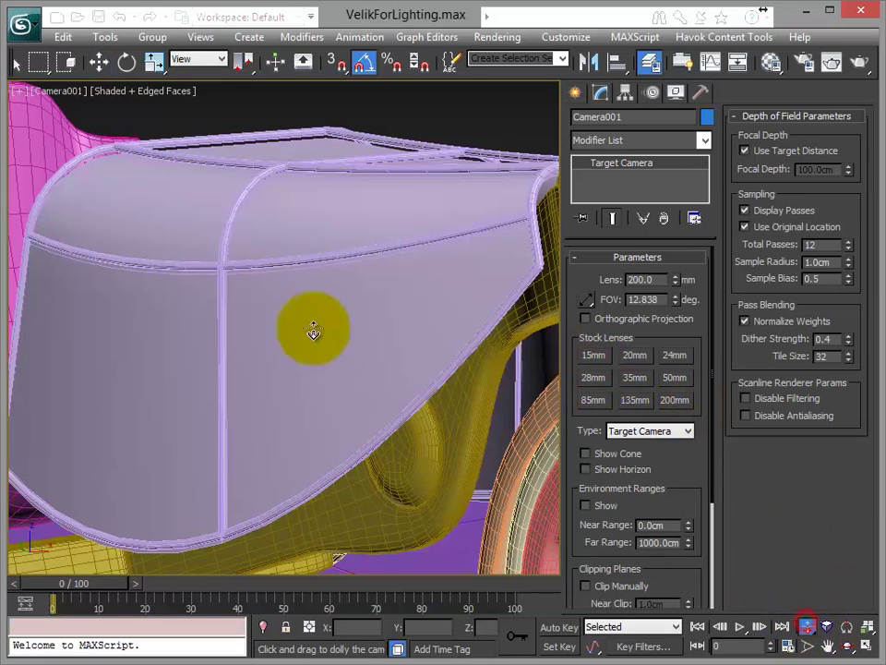
# Dolly Camera001 back and briefly try Orthographic projection before returning to perspective.
pyautogui.moveTo(277, 240)
pyautogui.mouseDown()
pyautogui.moveTo(282, 449)
pyautogui.moveTo(258, 379)
pyautogui.moveTo(263, 307)
pyautogui.moveTo(277, 336)
pyautogui.moveTo(276, 289)
pyautogui.moveTo(283, 352)
pyautogui.moveTo(290, 348)
pyautogui.moveTo(290, 314)
pyautogui.moveTo(291, 336)
pyautogui.moveTo(294, 328)
pyautogui.mouseUp()
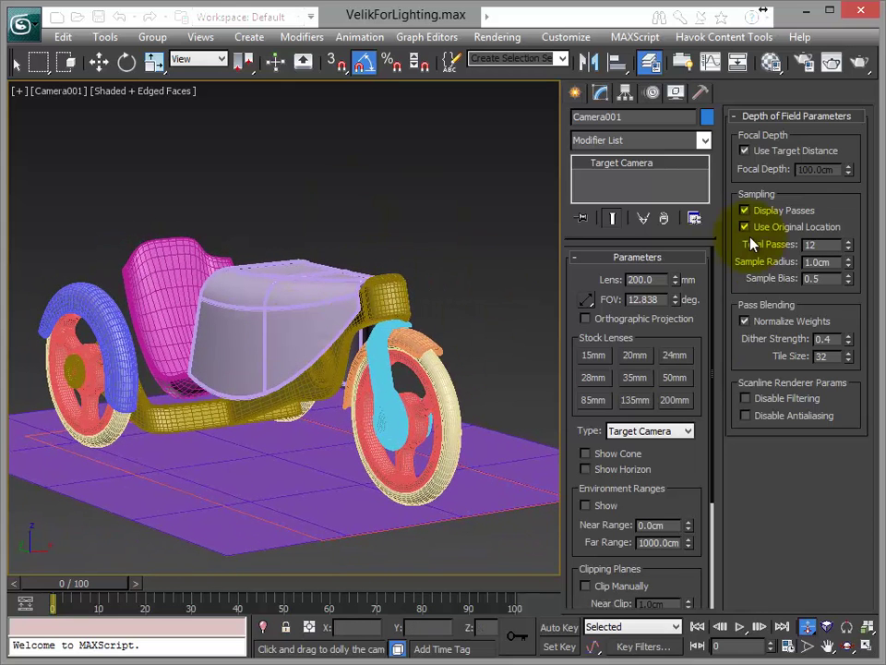
pyautogui.click(586, 319)
pyautogui.moveTo(303, 362)
pyautogui.mouseDown()
pyautogui.moveTo(299, 355)
pyautogui.moveTo(322, 340)
pyautogui.mouseUp()
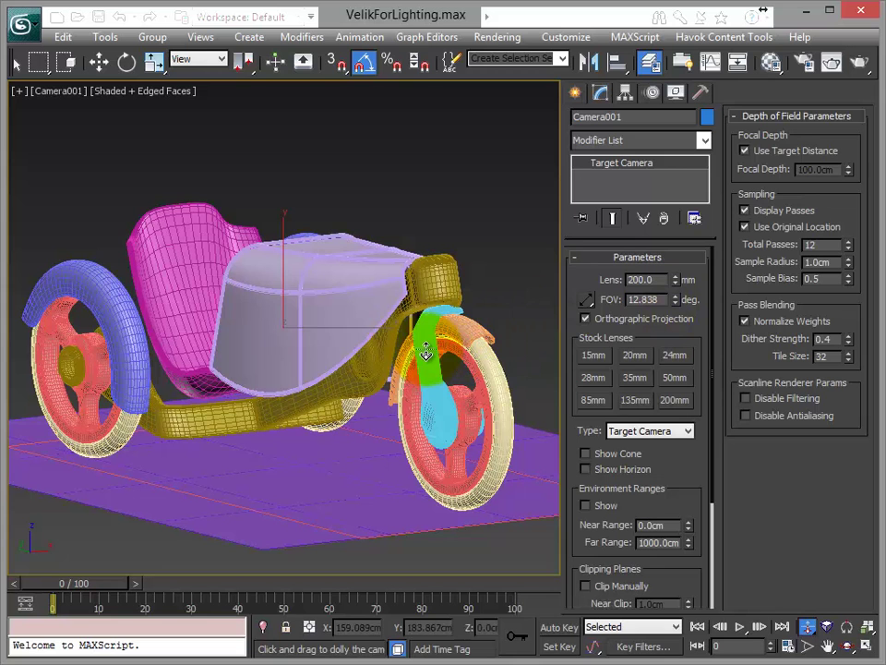
pyautogui.click(365, 436)
pyautogui.moveTo(365, 436); pyautogui.dragTo(434, 427)
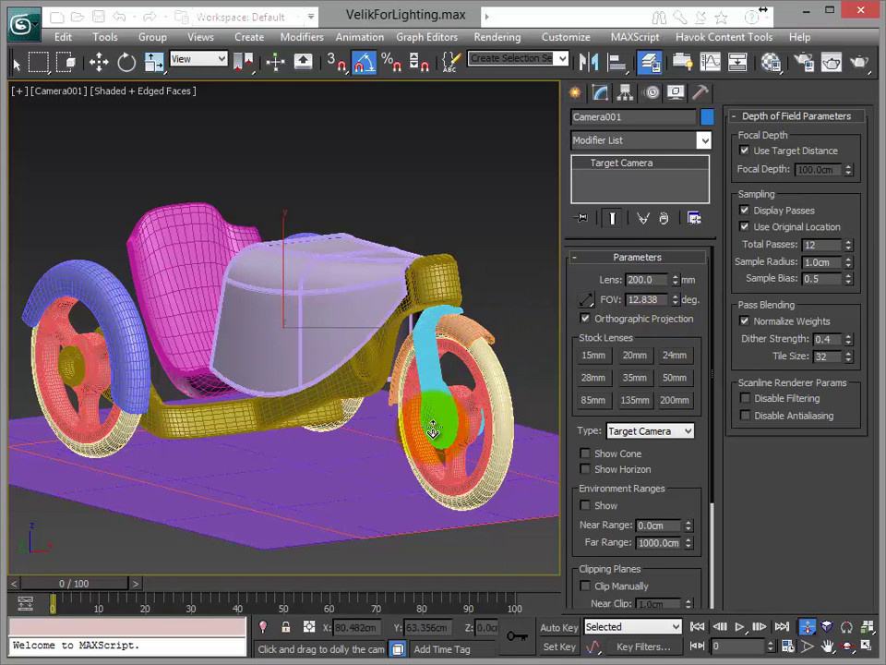
pyautogui.click(585, 319)
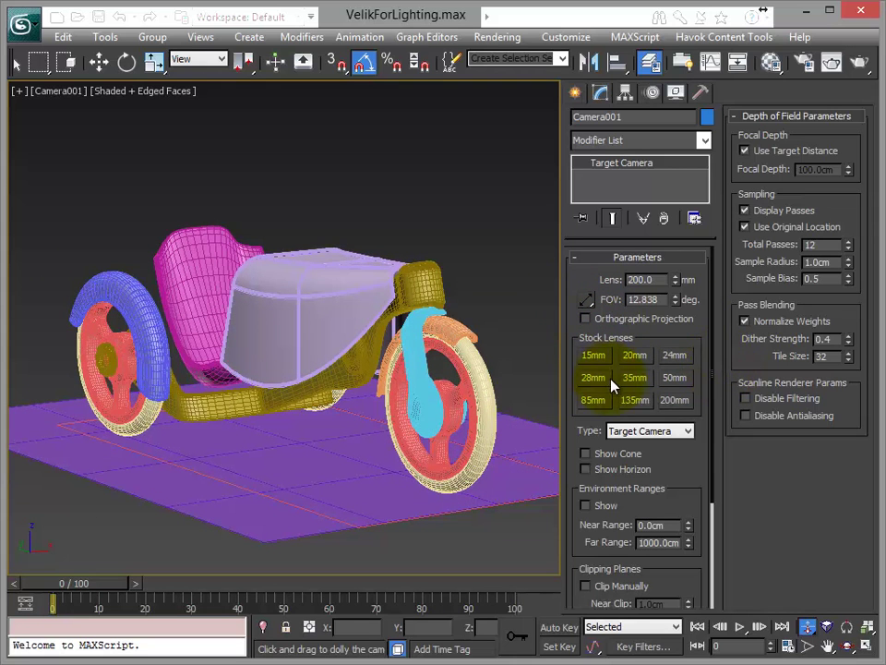
# Set the camera lens to 500 mm (FOV 5.153°) and dolly back to frame the whole bike.
pyautogui.click(646, 279)
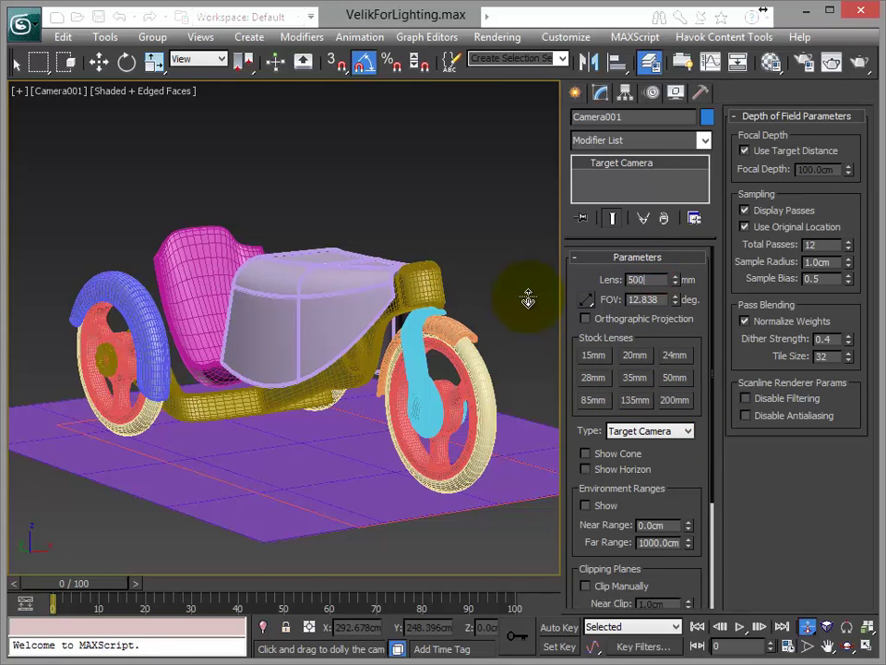
pyautogui.write('0')
pyautogui.press('Tab')
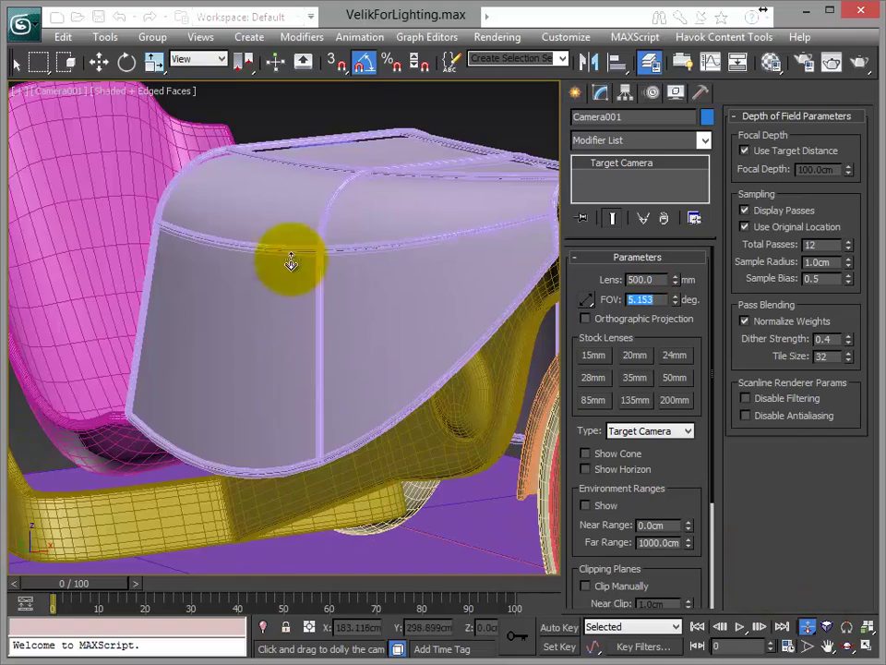
pyautogui.moveTo(291, 263)
pyautogui.mouseDown()
pyautogui.moveTo(310, 406)
pyautogui.moveTo(317, 352)
pyautogui.moveTo(403, 529)
pyautogui.mouseUp()
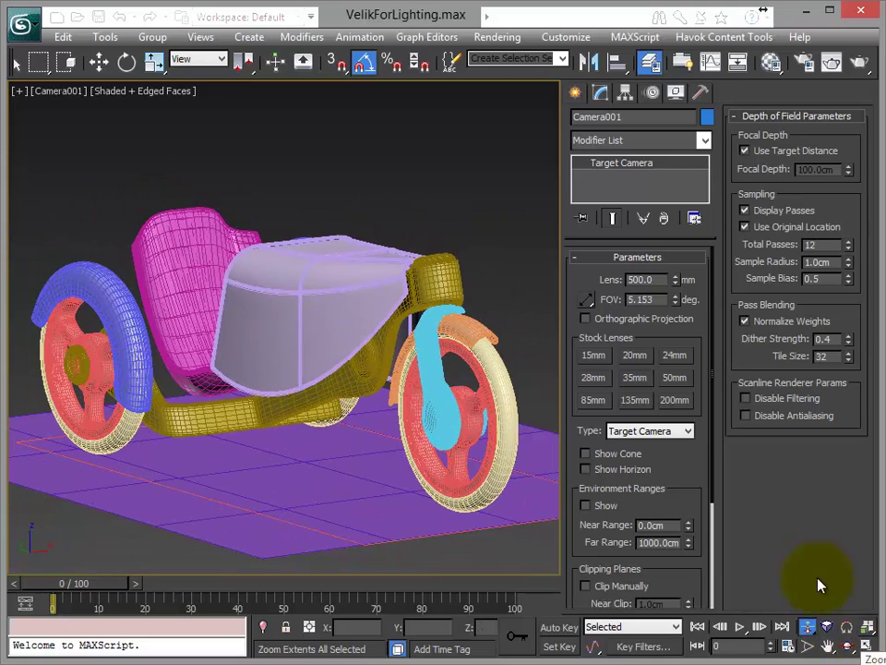
pyautogui.moveTo(306, 338)
pyautogui.mouseDown()
pyautogui.moveTo(224, 330)
pyautogui.moveTo(234, 330)
pyautogui.moveTo(233, 312)
pyautogui.moveTo(291, 297)
pyautogui.moveTo(271, 310)
pyautogui.moveTo(260, 293)
pyautogui.moveTo(291, 317)
pyautogui.moveTo(182, 310)
pyautogui.moveTo(214, 314)
pyautogui.mouseUp()
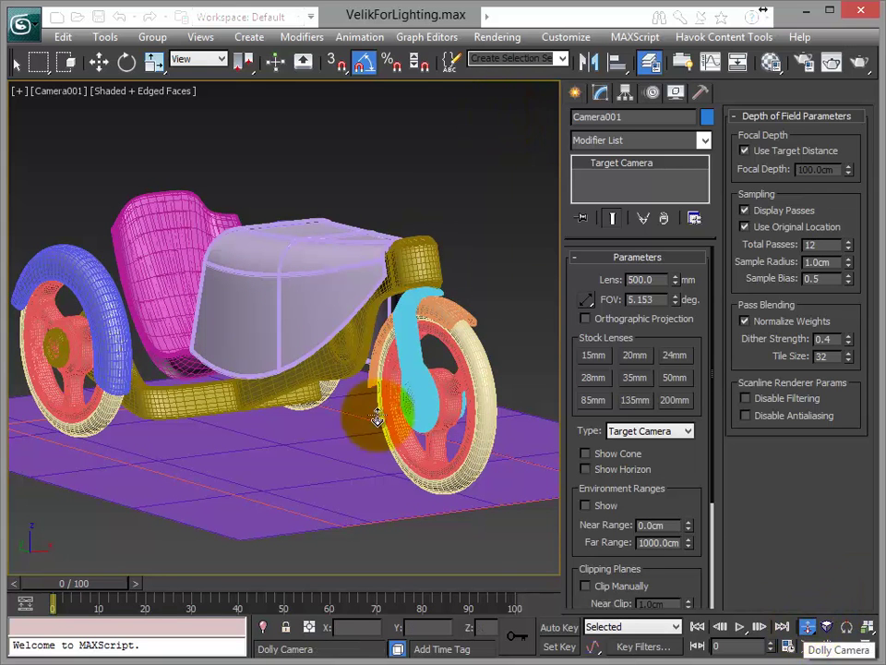
# Dolly the camera closer and orbit it around the scooter.
pyautogui.click(801, 626)
pyautogui.moveTo(297, 302); pyautogui.dragTo(305, 364)
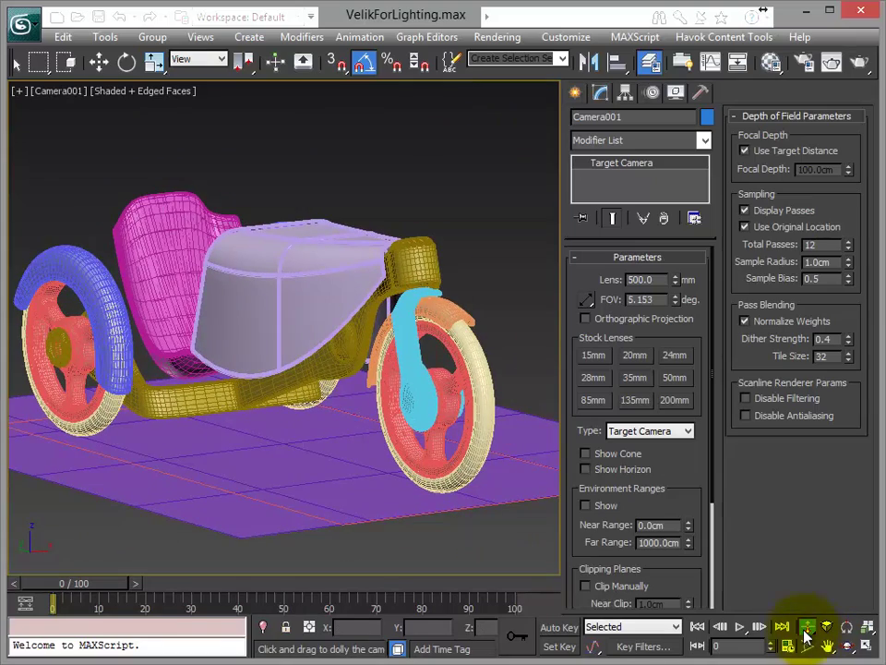
pyautogui.moveTo(327, 330)
pyautogui.mouseDown()
pyautogui.moveTo(328, 343)
pyautogui.moveTo(334, 244)
pyautogui.moveTo(340, 342)
pyautogui.moveTo(340, 331)
pyautogui.mouseUp()
pyautogui.click(848, 647)
pyautogui.moveTo(279, 417)
pyautogui.mouseDown()
pyautogui.moveTo(307, 390)
pyautogui.moveTo(279, 398)
pyautogui.moveTo(273, 388)
pyautogui.mouseUp()
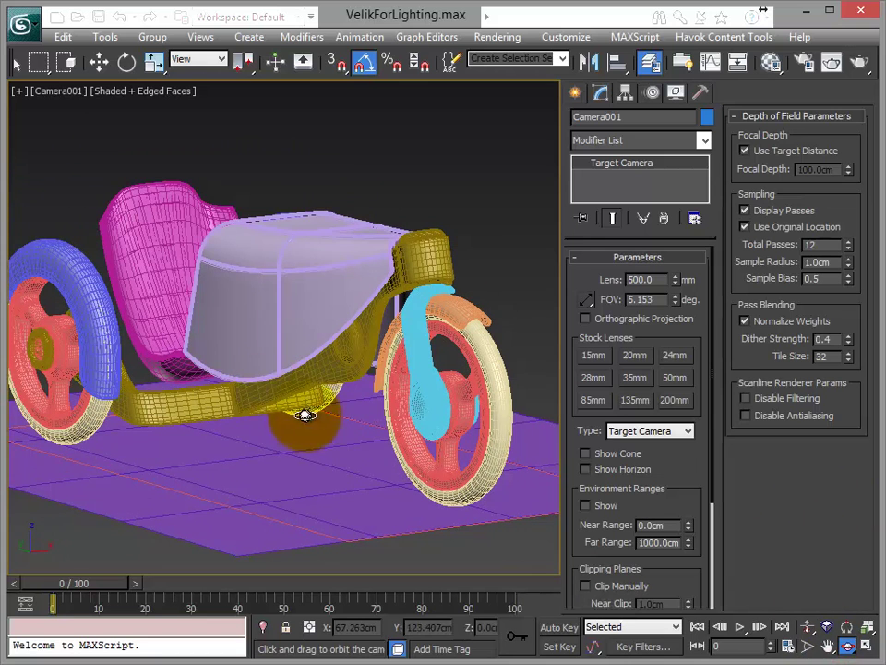
# Switch to the 50 mm stock lens, reframe the bike from a lower angle, and enable Show Horizon.
pyautogui.click(674, 378)
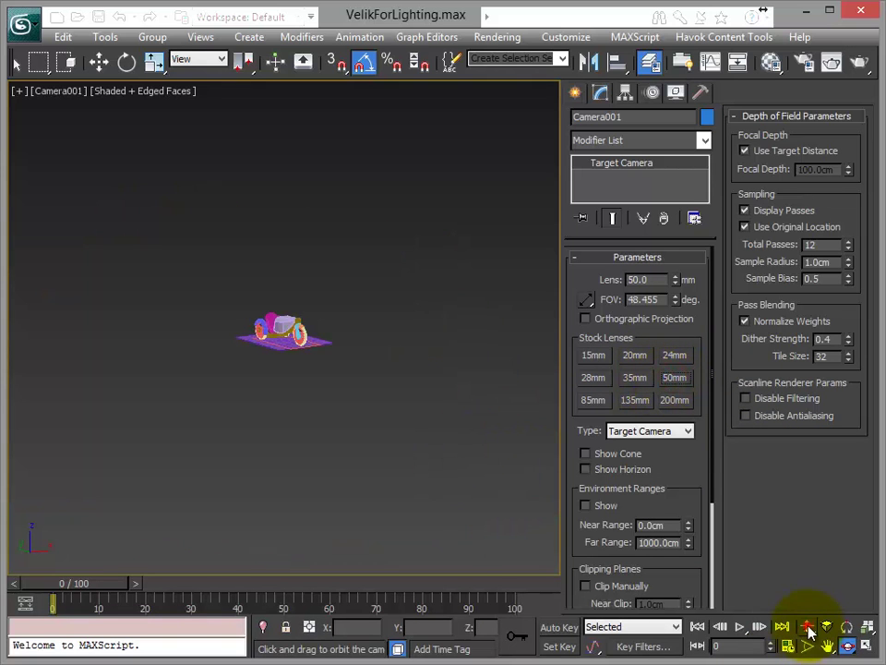
pyautogui.click(808, 628)
pyautogui.moveTo(273, 326)
pyautogui.mouseDown()
pyautogui.moveTo(303, 310)
pyautogui.moveTo(308, 377)
pyautogui.mouseUp()
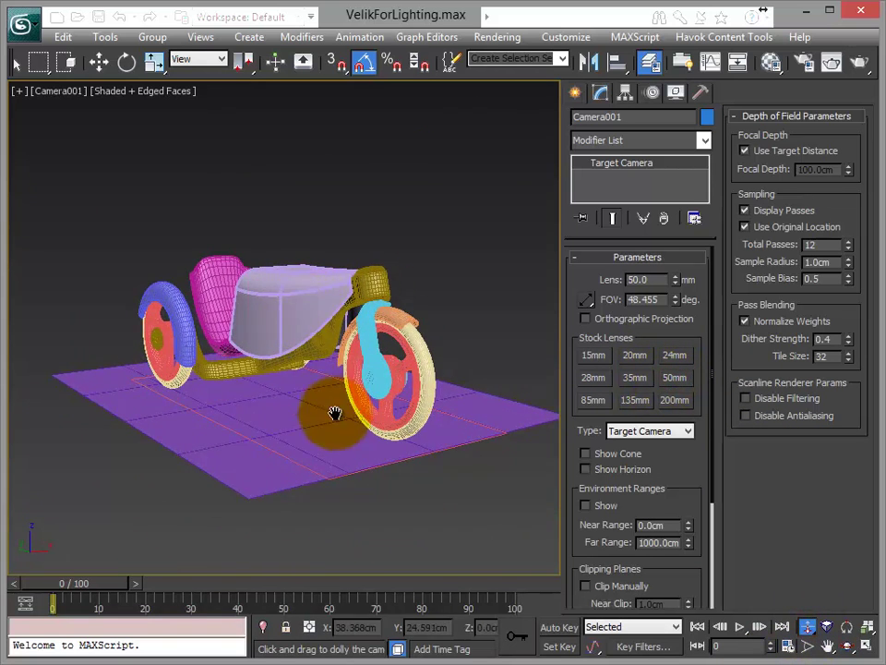
pyautogui.moveTo(307, 377); pyautogui.dragTo(332, 372)
pyautogui.click(848, 646)
pyautogui.moveTo(250, 362)
pyautogui.mouseDown()
pyautogui.moveTo(233, 363)
pyautogui.moveTo(333, 407)
pyautogui.mouseUp()
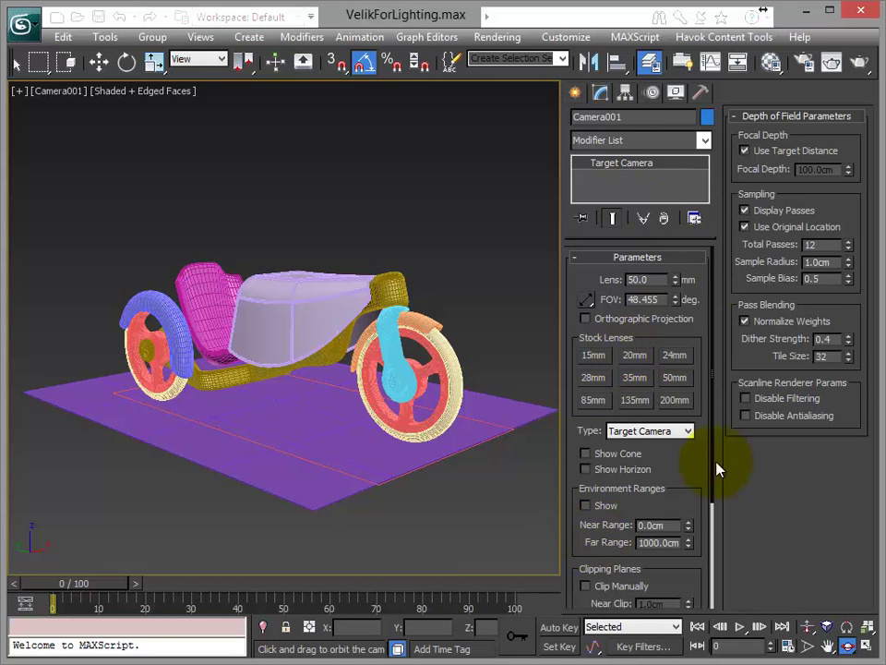
pyautogui.click(585, 469)
pyautogui.moveTo(293, 332)
pyautogui.mouseDown()
pyautogui.moveTo(283, 316)
pyautogui.moveTo(288, 329)
pyautogui.mouseUp()
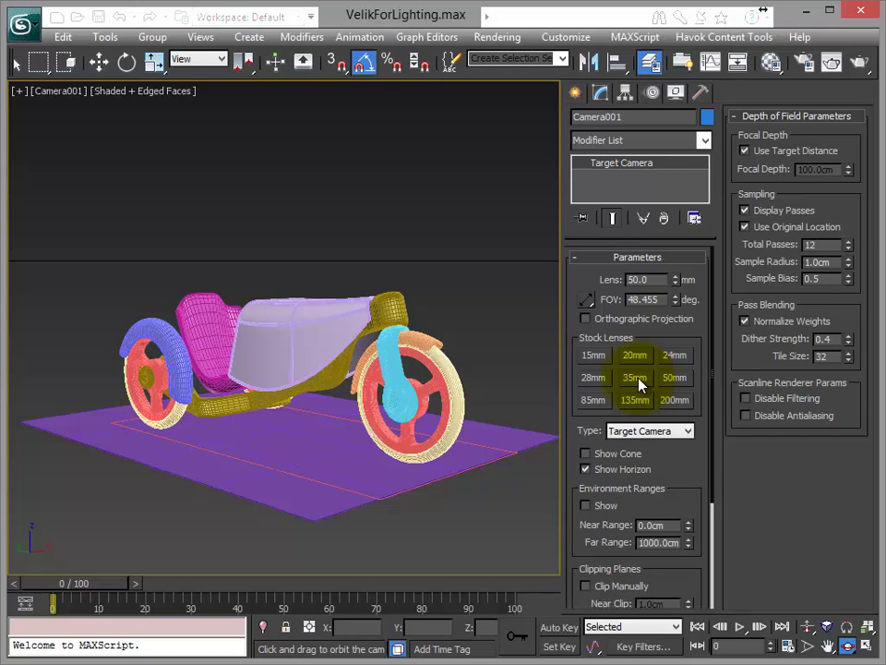
pyautogui.hotkey('shift', 'q')
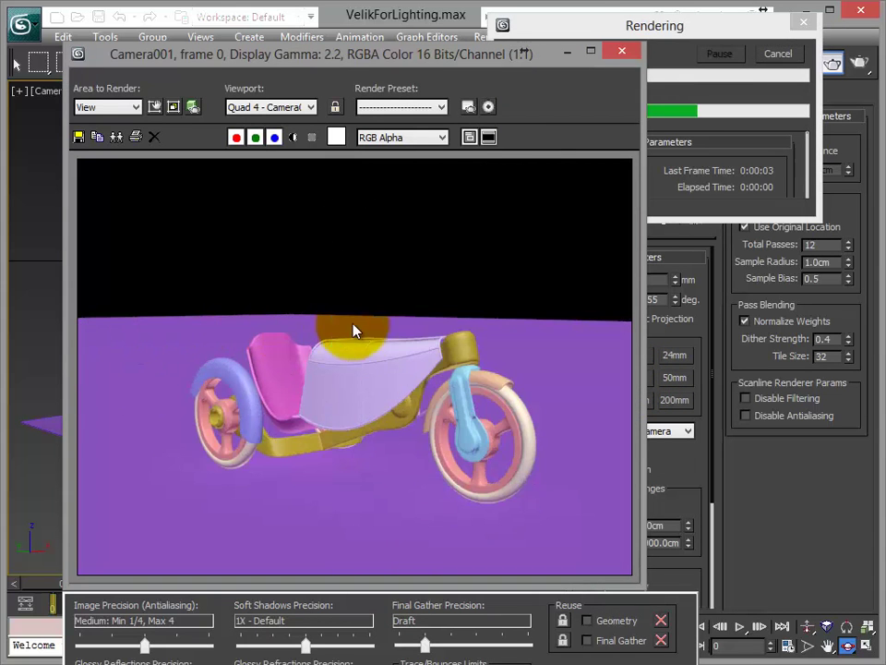
pyautogui.click(622, 50)
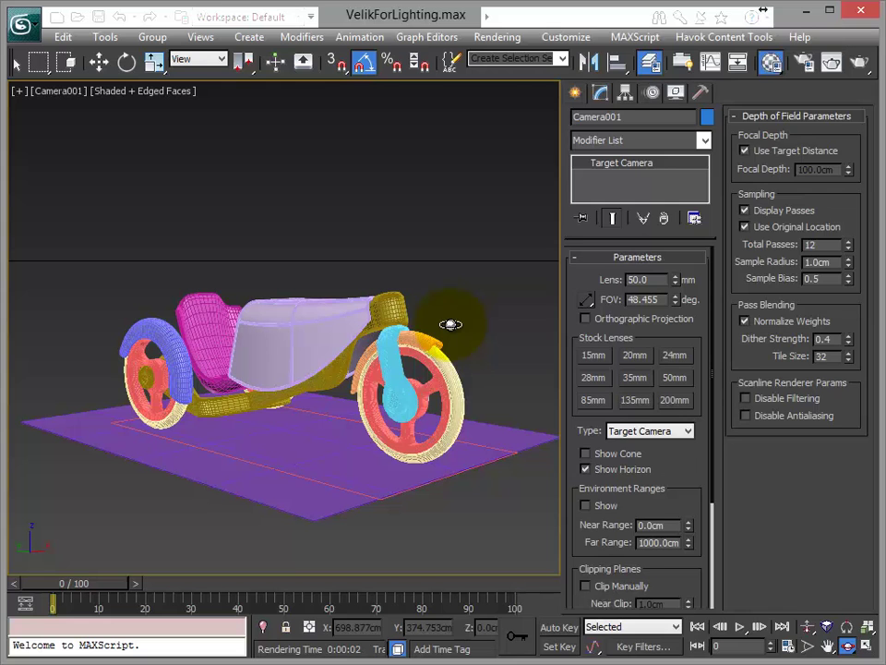
# Open the material editor and reset all material sample slots to defaults.
pyautogui.press('m')
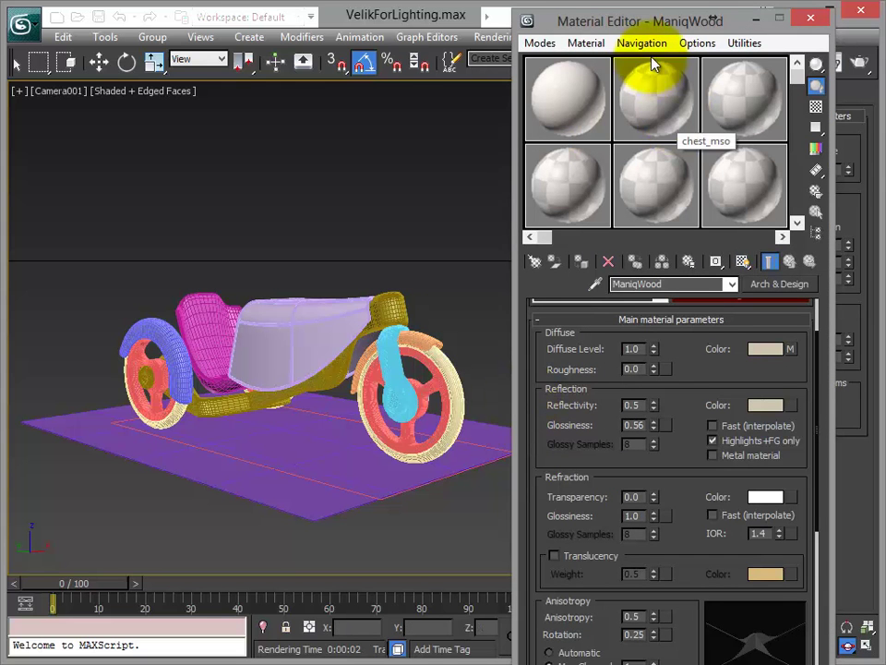
pyautogui.moveTo(676, 22); pyautogui.dragTo(694, 18)
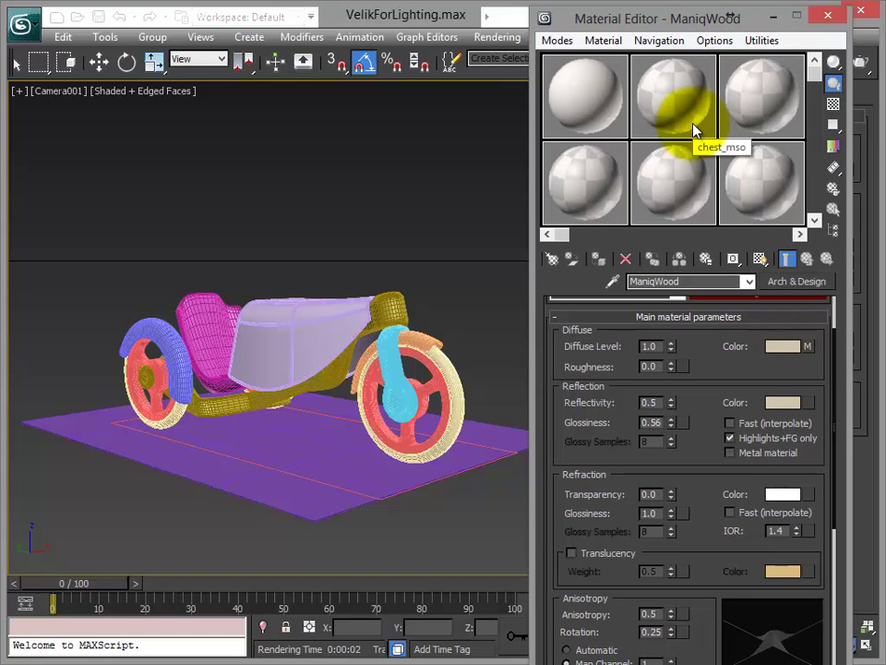
pyautogui.click(607, 115)
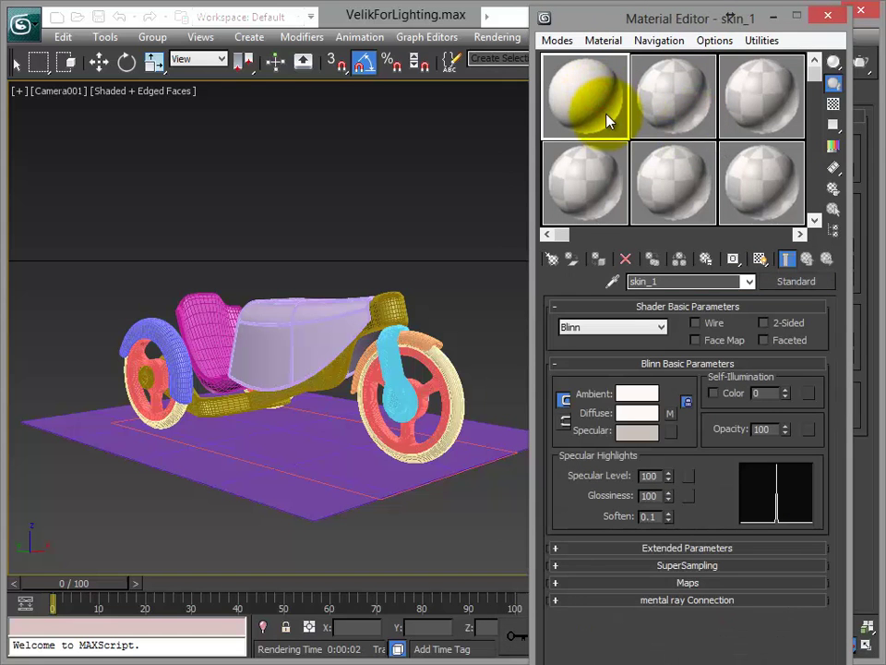
pyautogui.moveTo(631, 135)
pyautogui.mouseDown(button='middle')
pyautogui.moveTo(641, 48)
pyautogui.moveTo(637, 161)
pyautogui.mouseUp(button='middle')
pyautogui.moveTo(767, 263)
pyautogui.mouseDown(button='middle')
pyautogui.moveTo(504, 135)
pyautogui.moveTo(683, 80)
pyautogui.moveTo(692, 168)
pyautogui.mouseUp(button='middle')
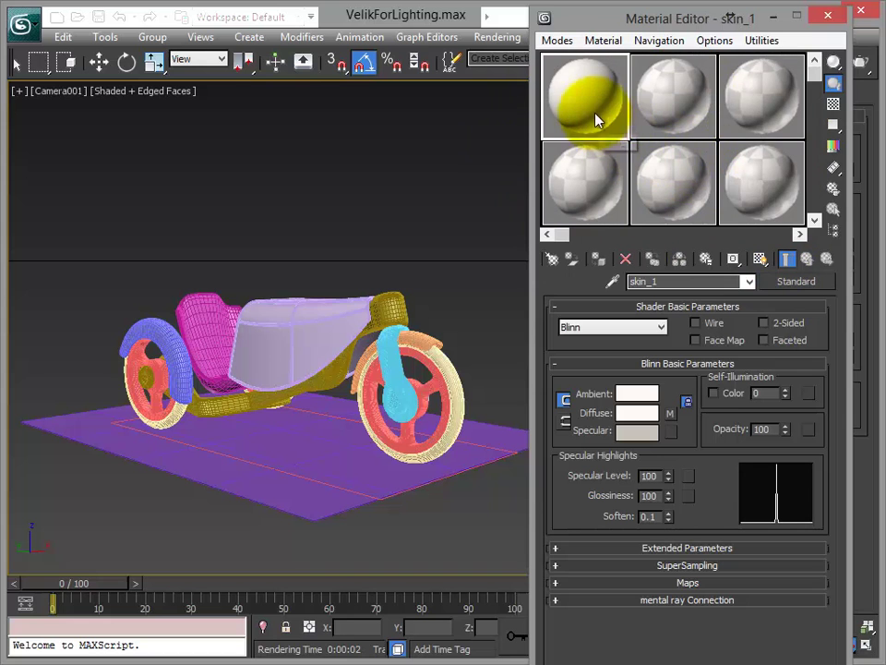
pyautogui.click(713, 40)
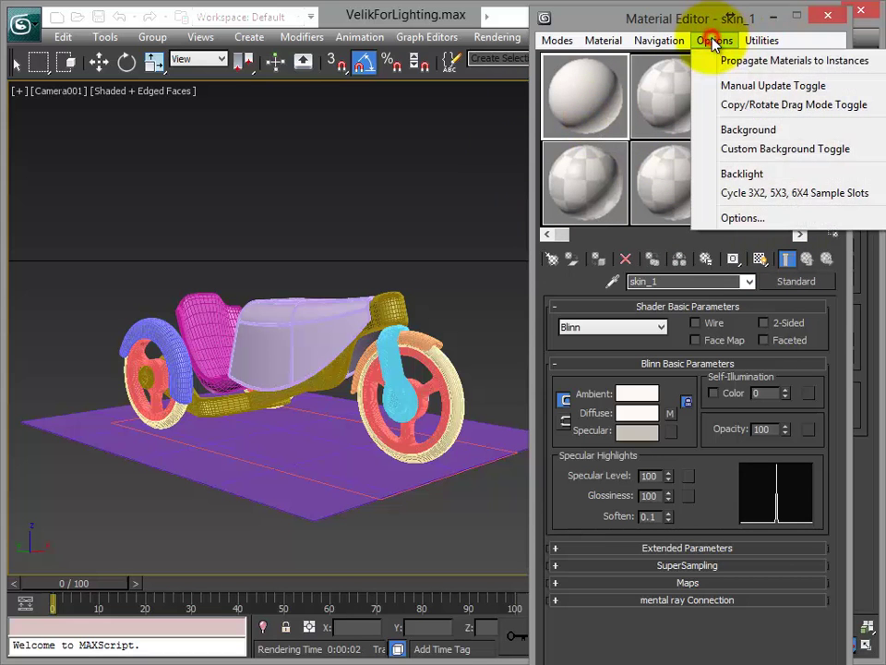
pyautogui.click(762, 41)
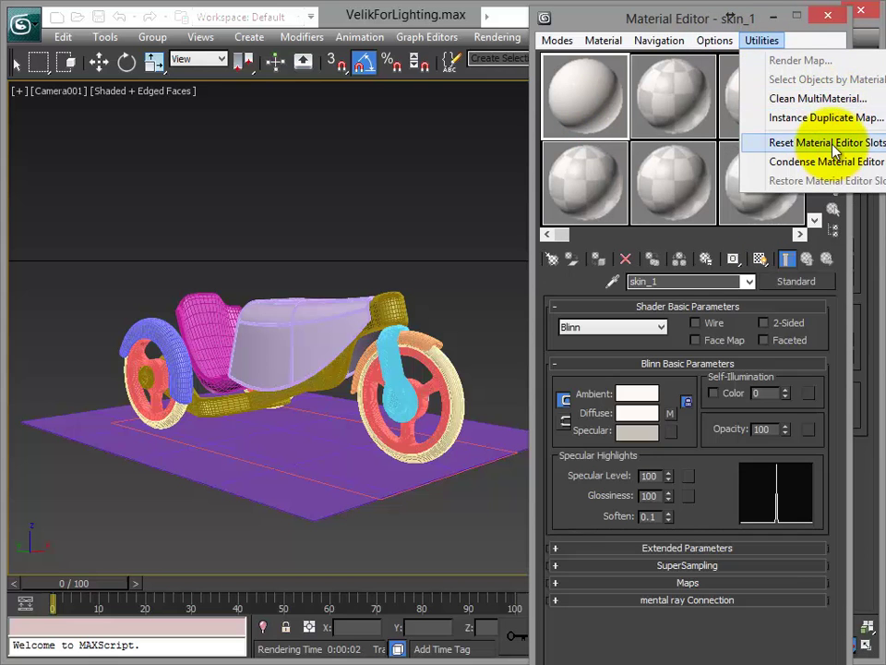
pyautogui.click(831, 144)
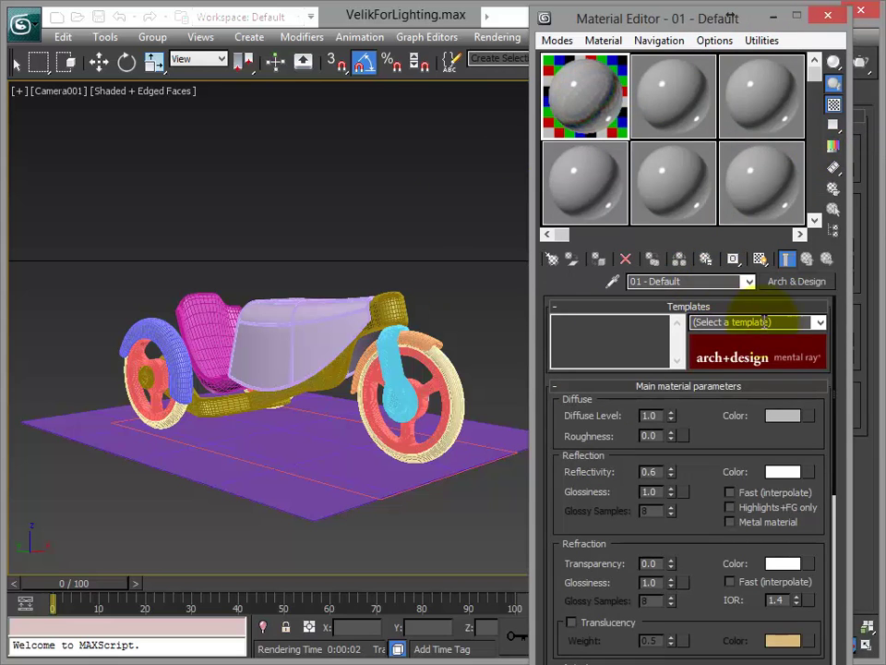
# Switch to the Compact Material Editor mode and move its window left.
pyautogui.click(557, 41)
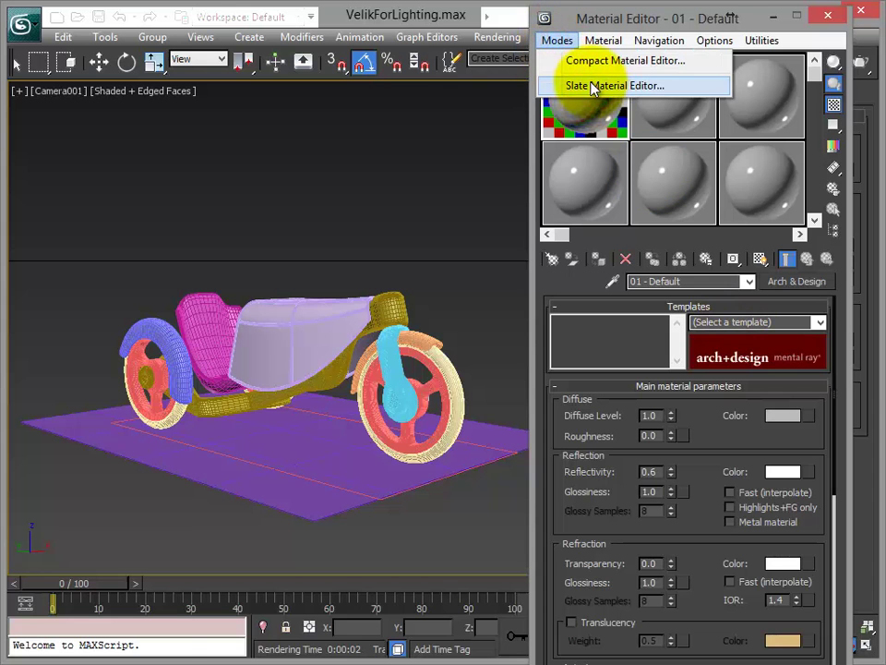
pyautogui.click(592, 85)
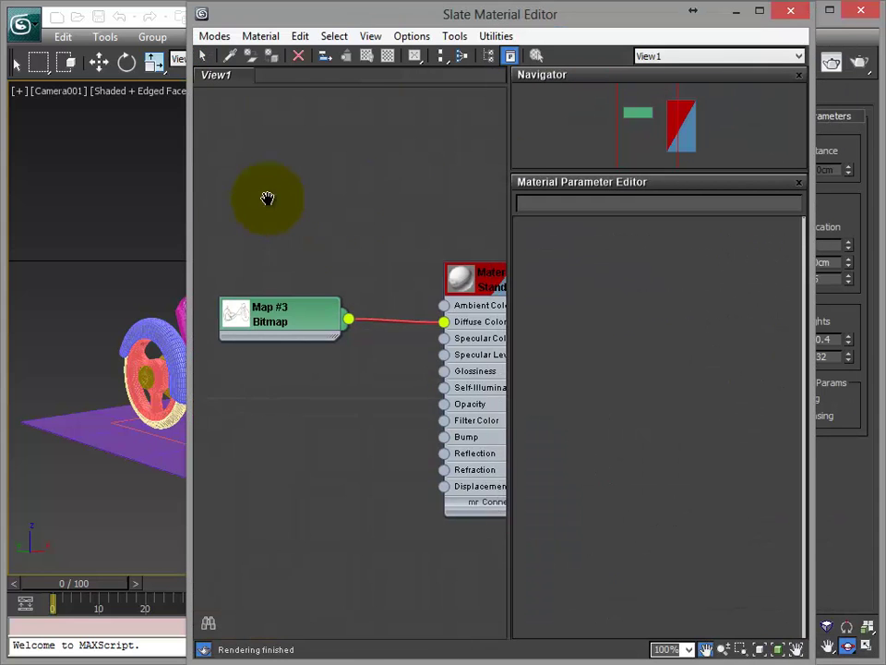
pyautogui.click(210, 36)
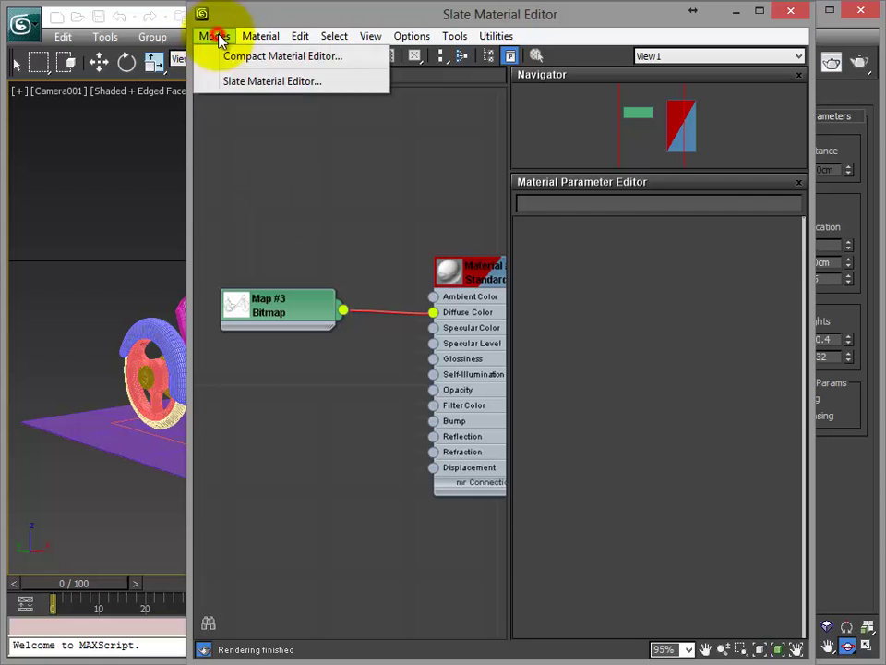
pyautogui.click(266, 56)
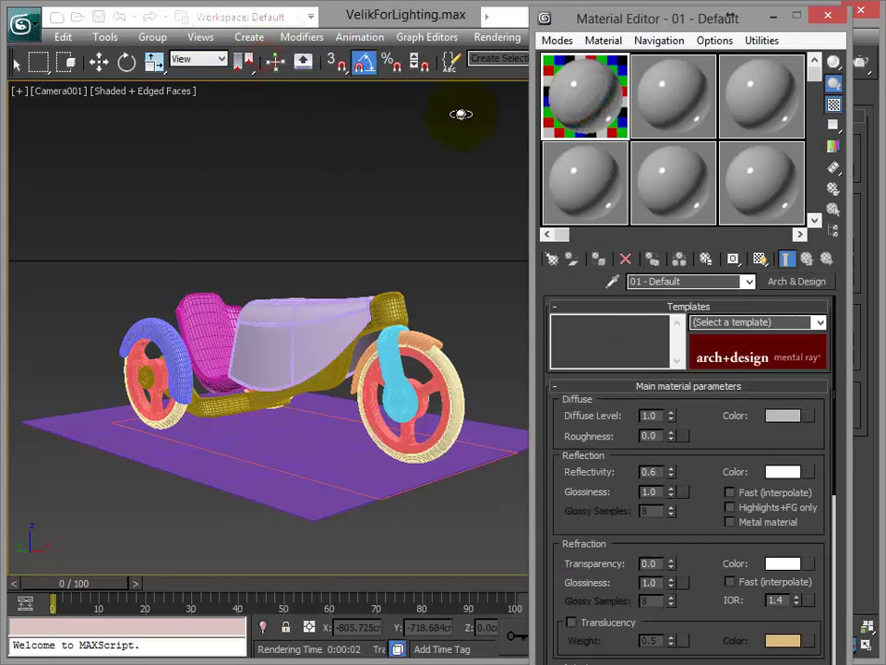
pyautogui.moveTo(624, 25); pyautogui.dragTo(576, 27)
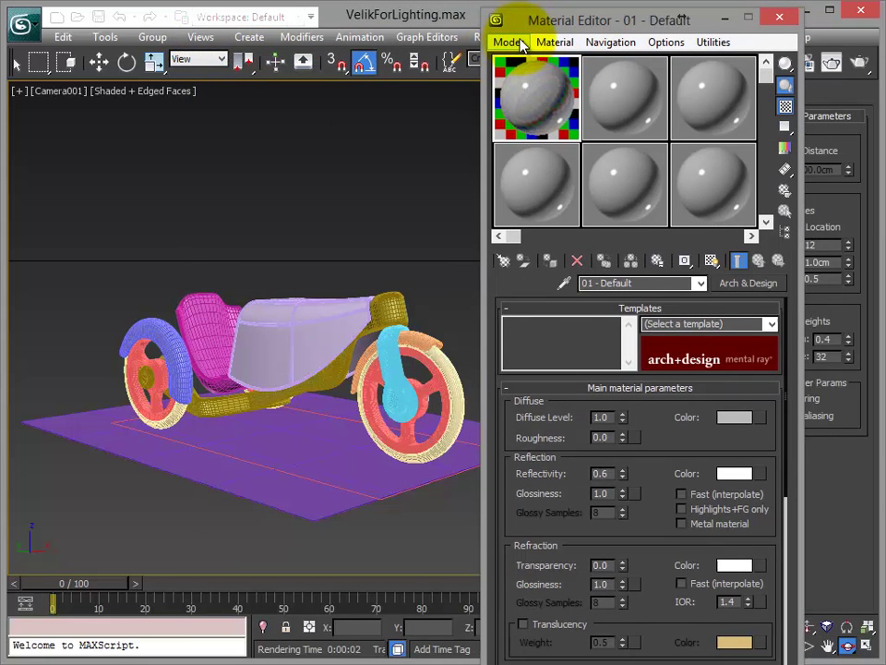
pyautogui.click(510, 42)
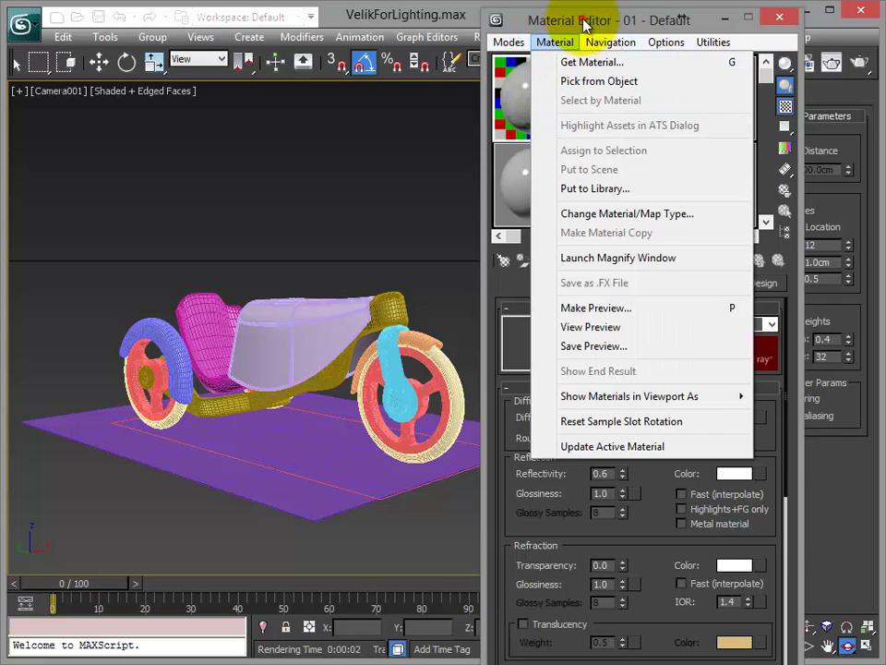
pyautogui.click(555, 42)
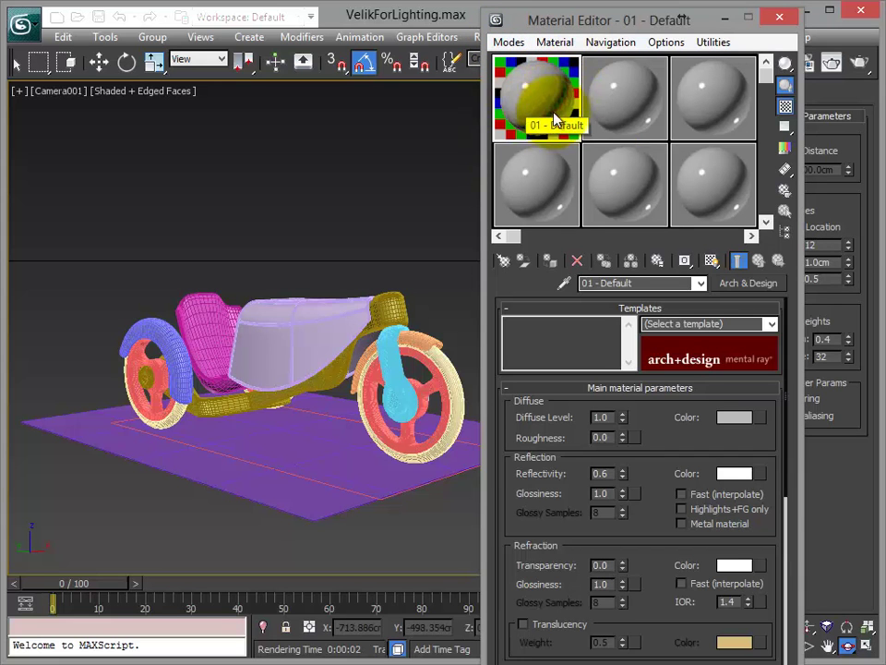
pyautogui.moveTo(567, 89); pyautogui.dragTo(532, 187)
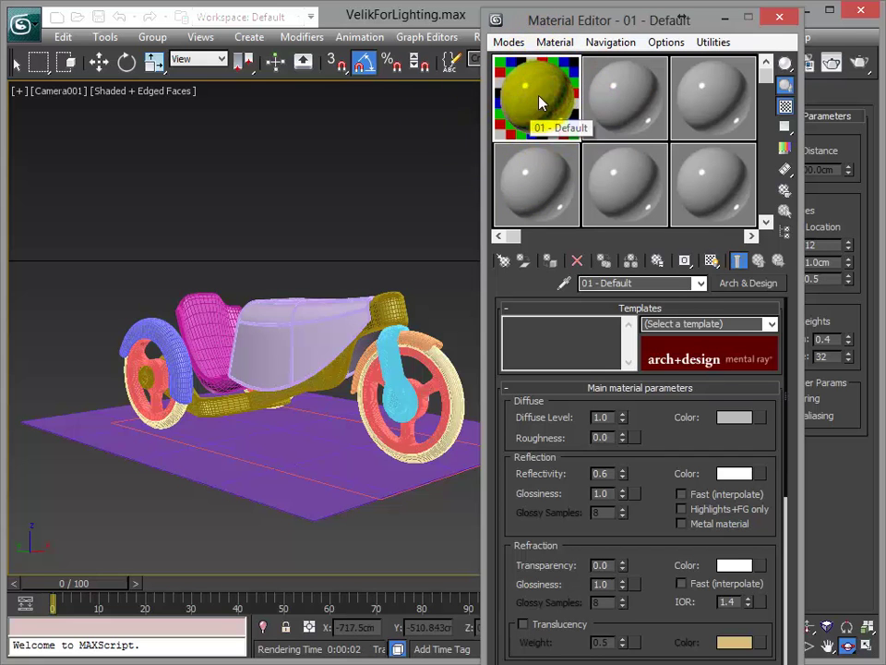
# Change 01 - Default to a mental ray Arch & Design material from the Material/Map Browser.
pyautogui.click(772, 285)
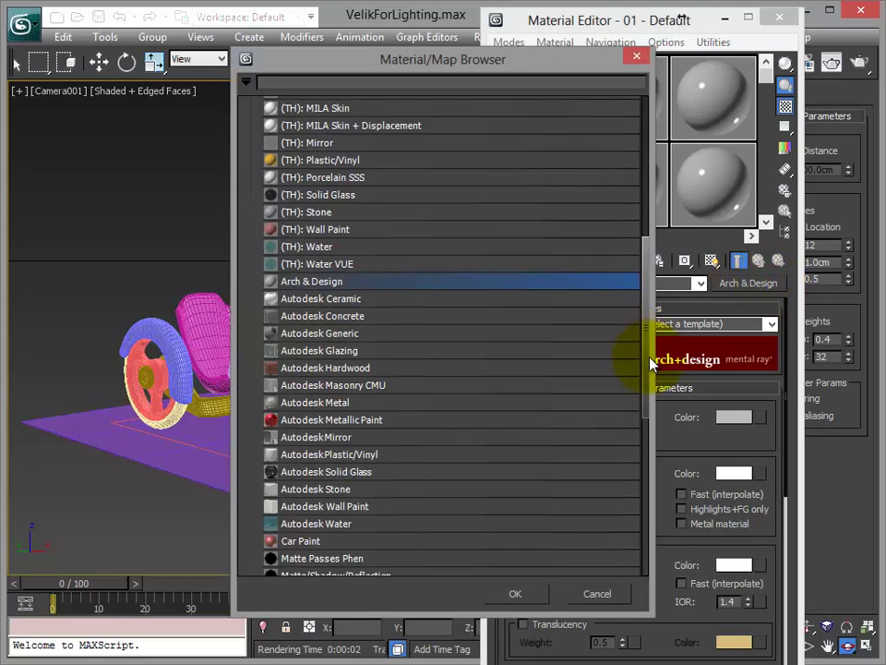
pyautogui.moveTo(649, 307)
pyautogui.mouseDown()
pyautogui.moveTo(647, 253)
pyautogui.moveTo(652, 262)
pyautogui.mouseUp()
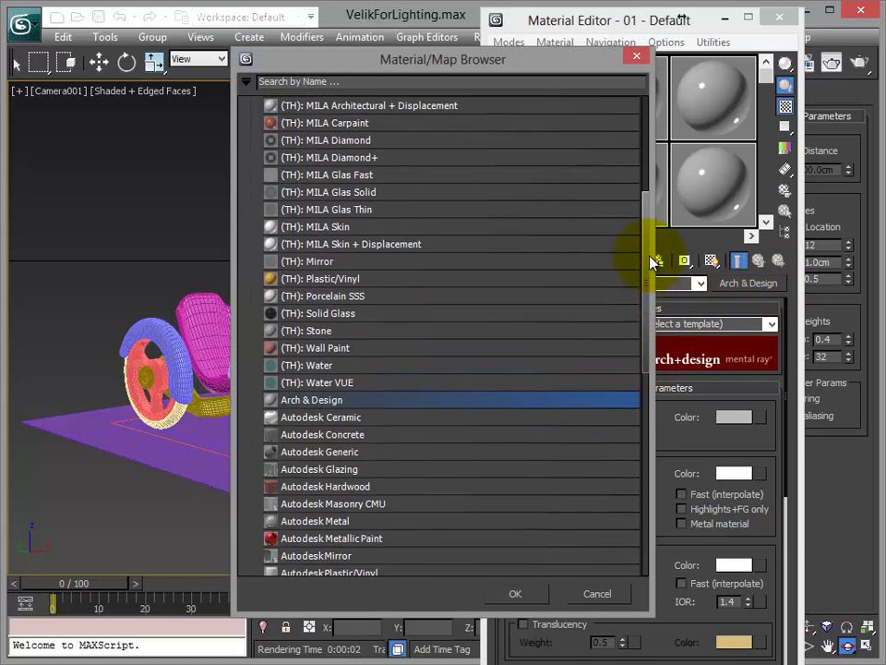
pyautogui.click(312, 416)
pyautogui.moveTo(652, 351); pyautogui.dragTo(646, 198)
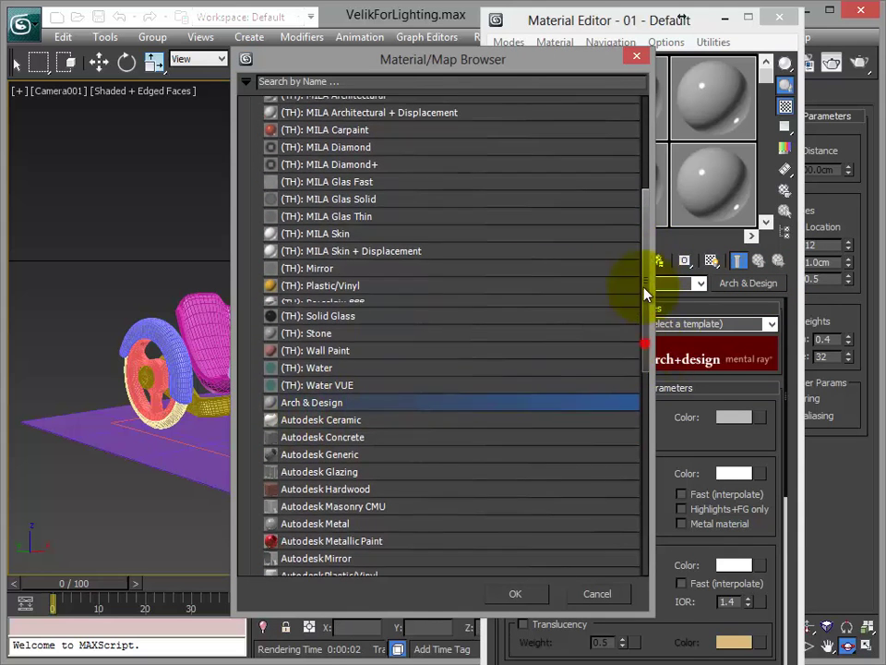
pyautogui.click(261, 148)
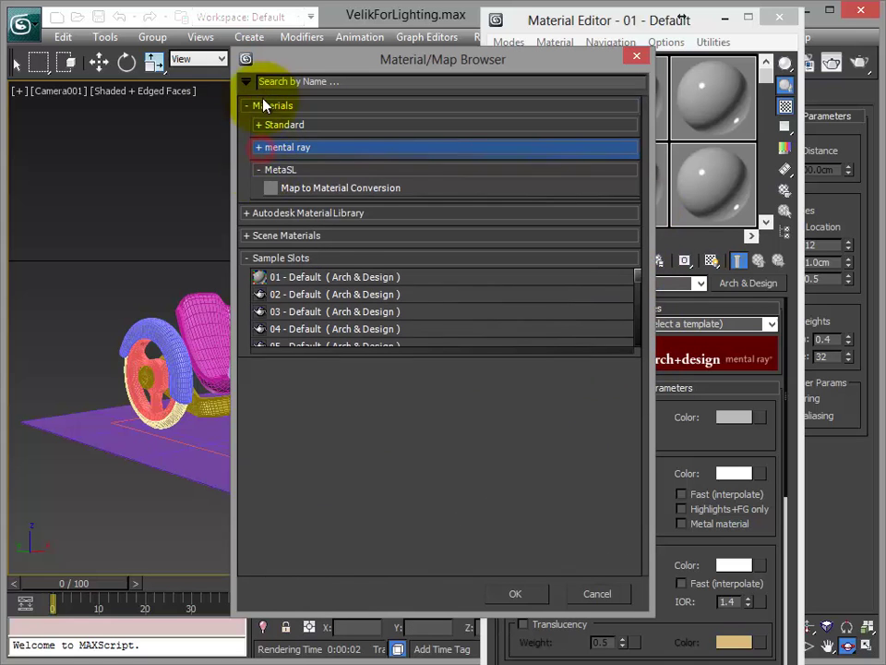
pyautogui.click(260, 149)
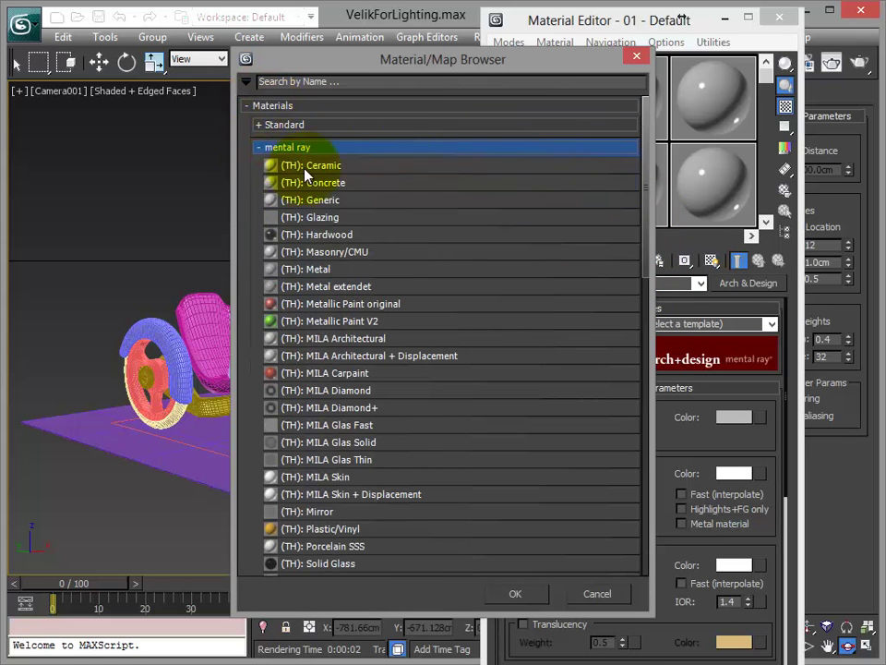
pyautogui.scroll(-1, 642, 263)
pyautogui.scroll(-2, 642, 295)
pyautogui.scroll(-2, 641, 341)
pyautogui.scroll(-1, 618, 332)
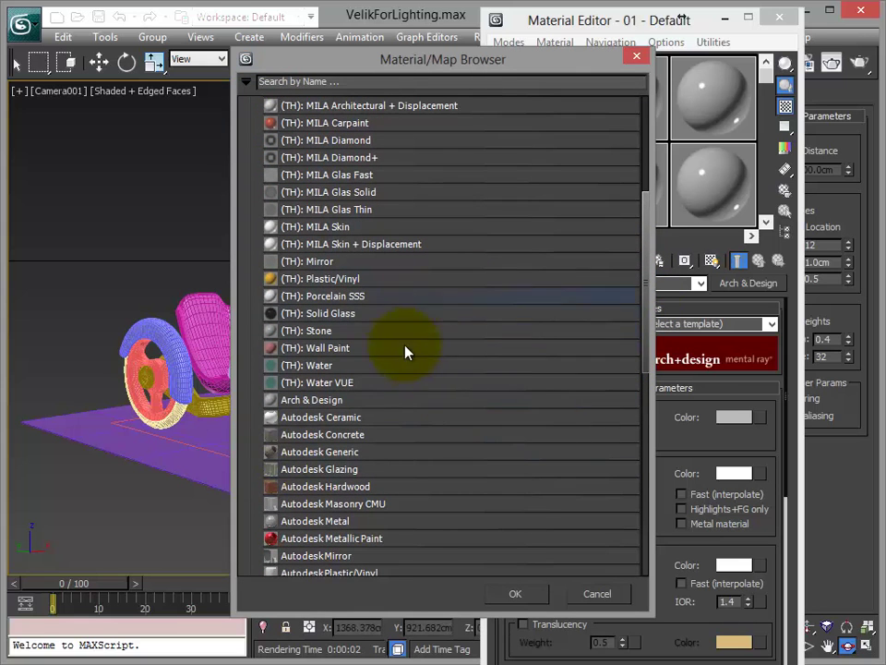
pyautogui.click(327, 404)
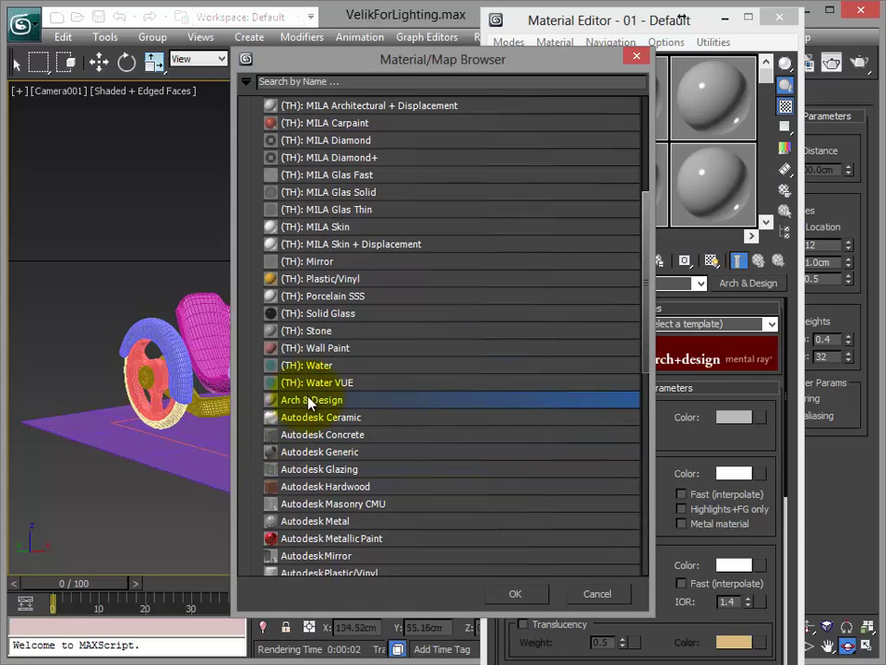
pyautogui.click(528, 601)
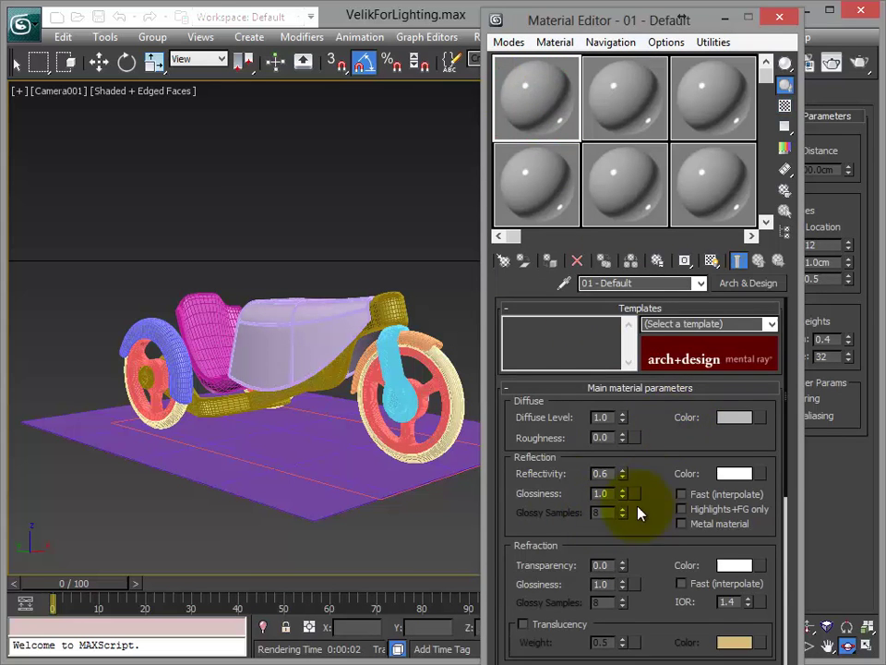
# Zero the material's Reflectivity to 0.0.
pyautogui.rightClick(623, 474)
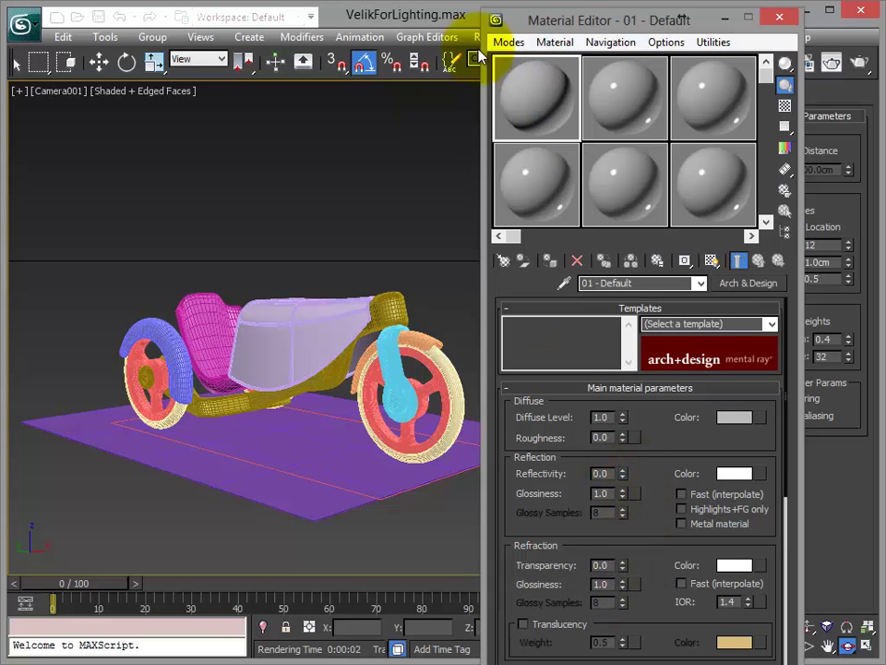
pyautogui.rightClick(624, 474)
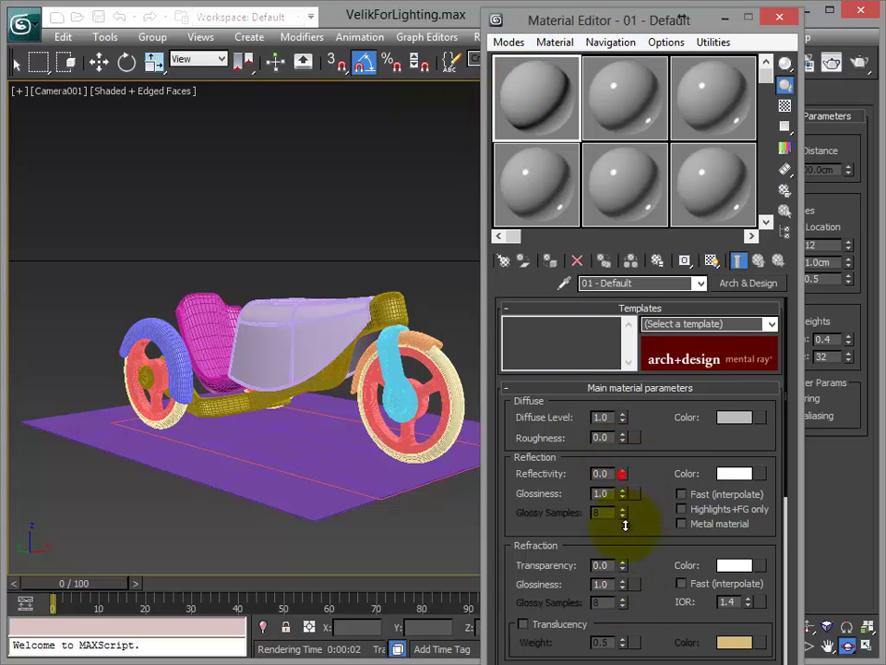
pyautogui.scroll(-5, 546, 495)
pyautogui.scroll(-3, 499, 461)
pyautogui.scroll(-1, 502, 396)
pyautogui.moveTo(502, 395); pyautogui.dragTo(499, 346)
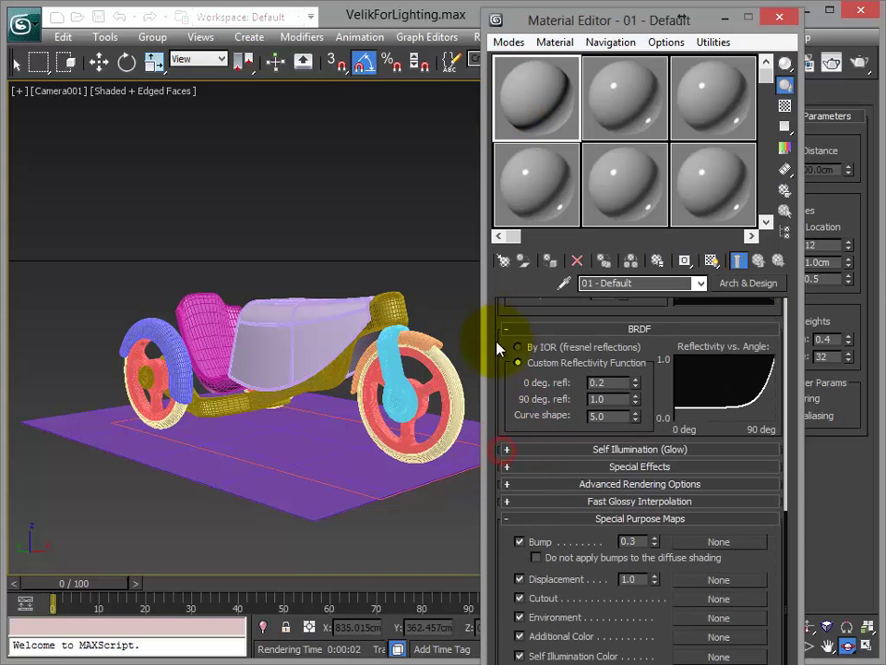
# Turn off Back Face Culling in the material's Advanced Rendering Options.
pyautogui.click(596, 482)
pyautogui.moveTo(519, 459); pyautogui.dragTo(518, 275)
pyautogui.scroll(-1, 533, 490)
pyautogui.scroll(-1, 522, 446)
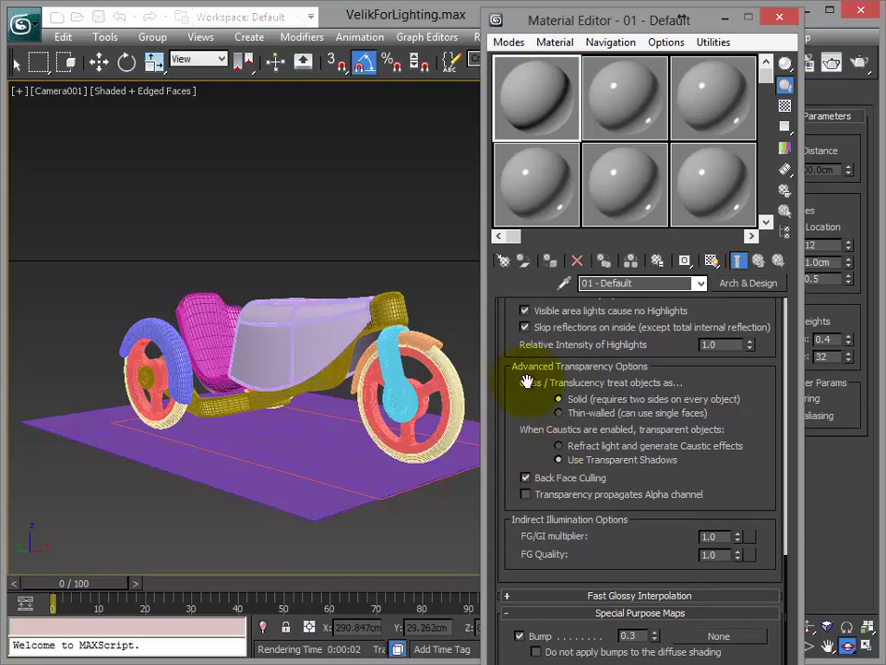
pyautogui.scroll(5, 532, 388)
pyautogui.scroll(1, 517, 393)
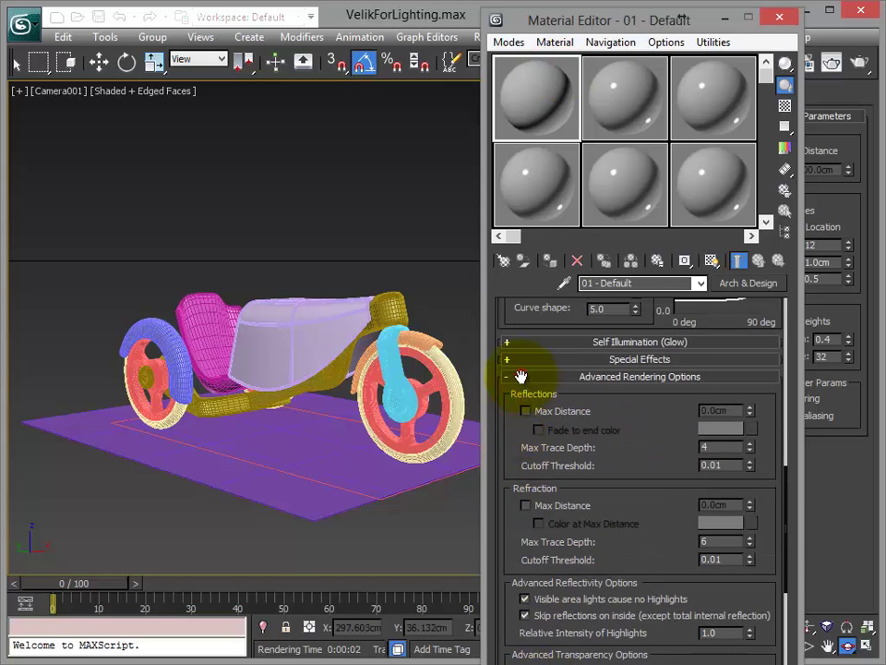
pyautogui.click(512, 399)
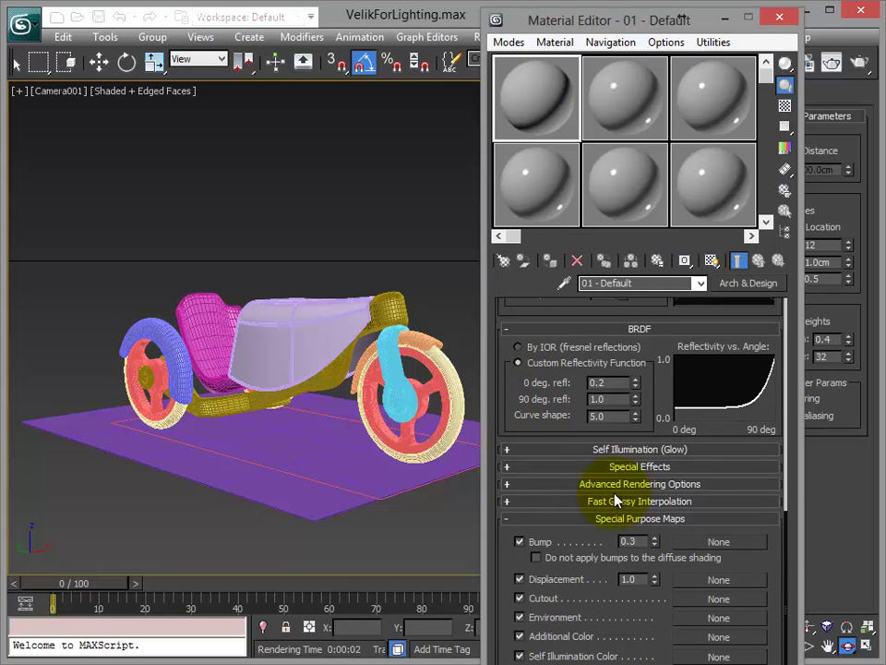
pyautogui.click(545, 485)
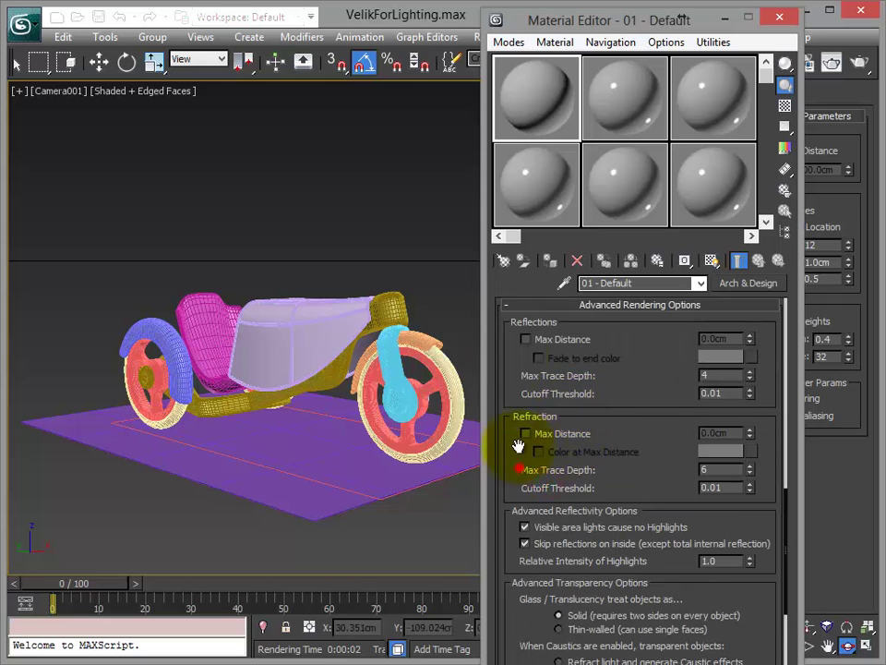
pyautogui.scroll(-5, 518, 445)
pyautogui.click(527, 449)
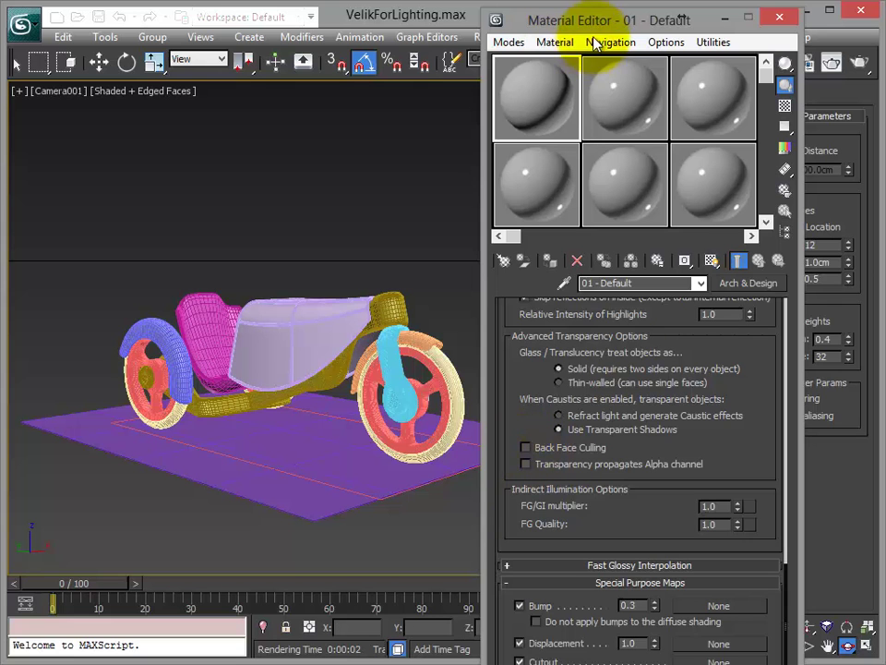
# Assign 01 - Default to all selected objects, the tricycle and ground plane.
pyautogui.click(523, 255)
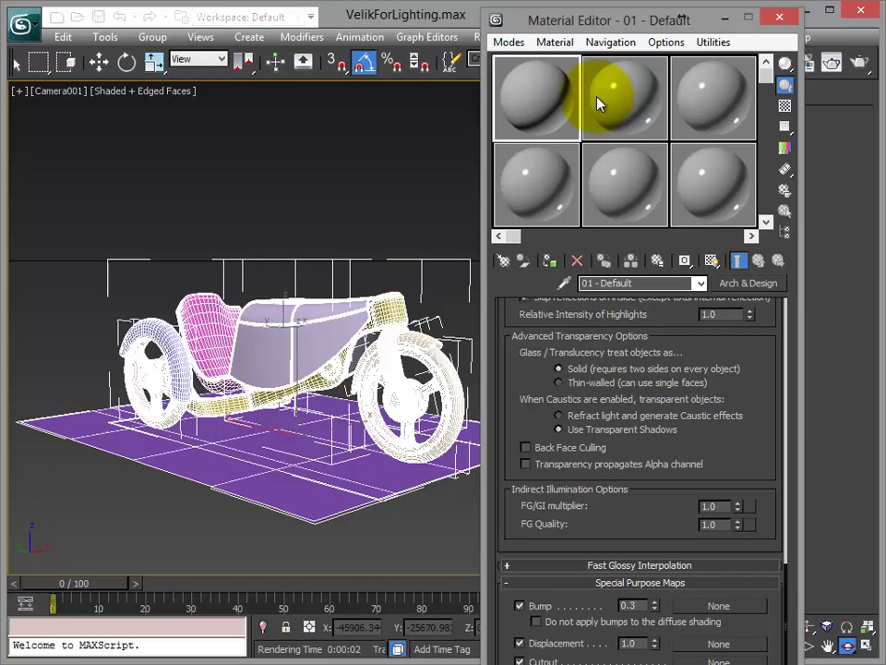
pyautogui.moveTo(554, 103); pyautogui.dragTo(267, 319)
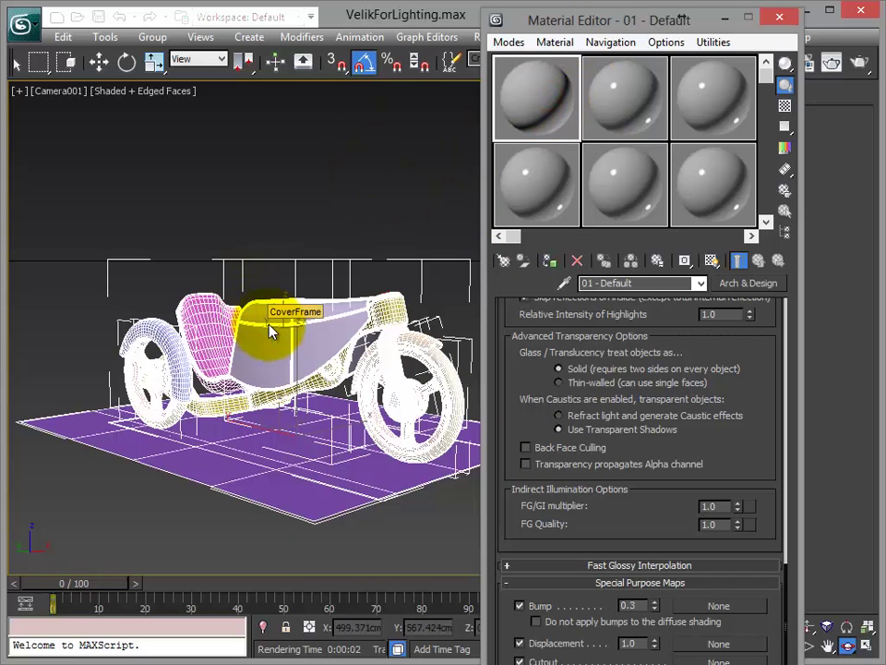
pyautogui.click(406, 372)
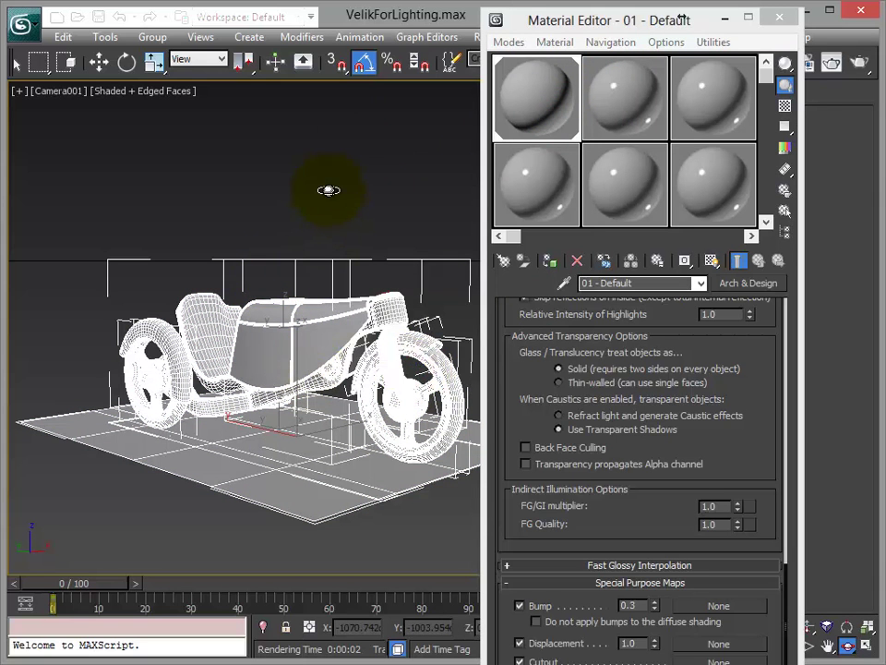
# Close the material editor and test-render the Camera001 view.
pyautogui.click(779, 17)
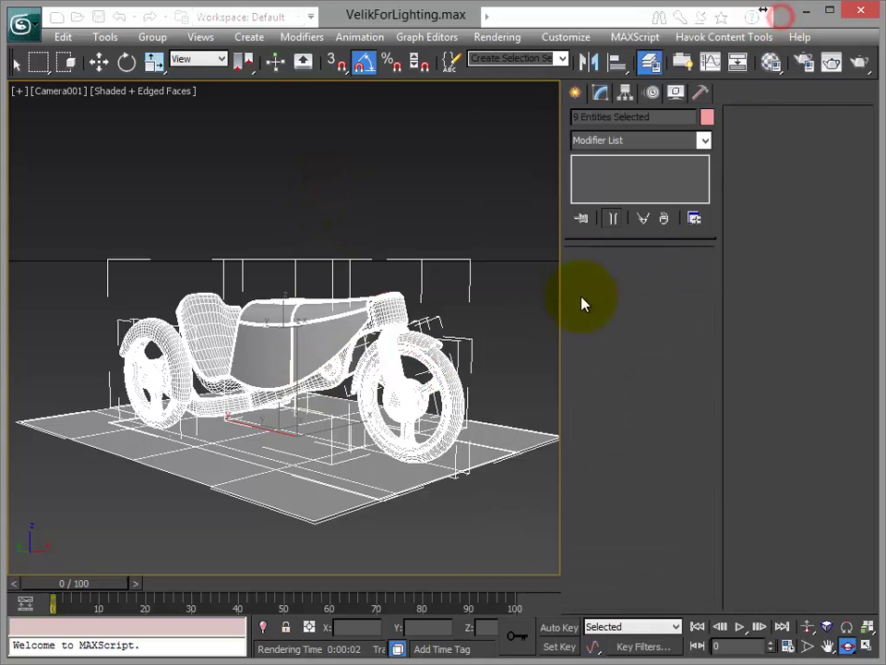
pyautogui.hotkey('shift', 'q')
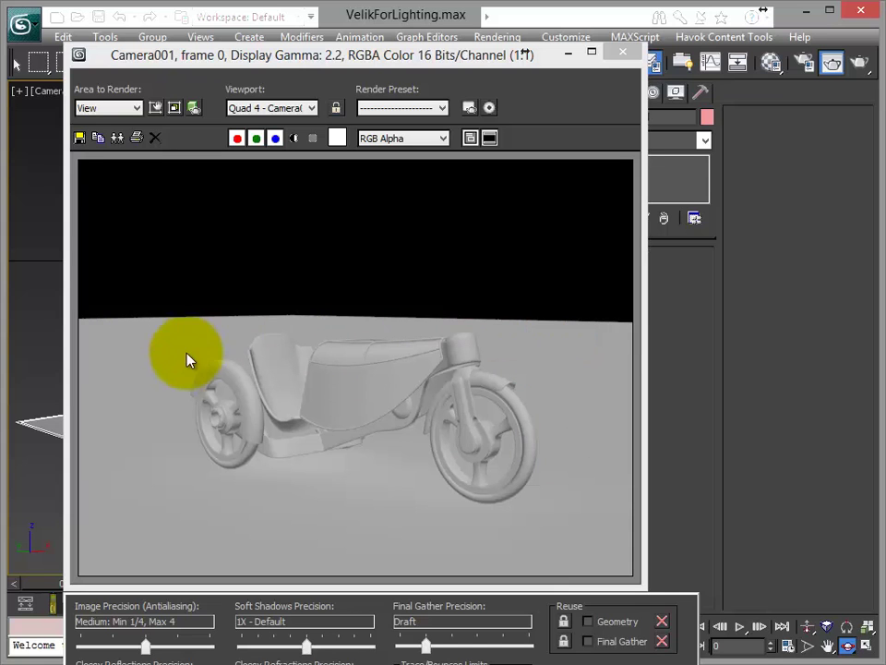
pyautogui.click(624, 56)
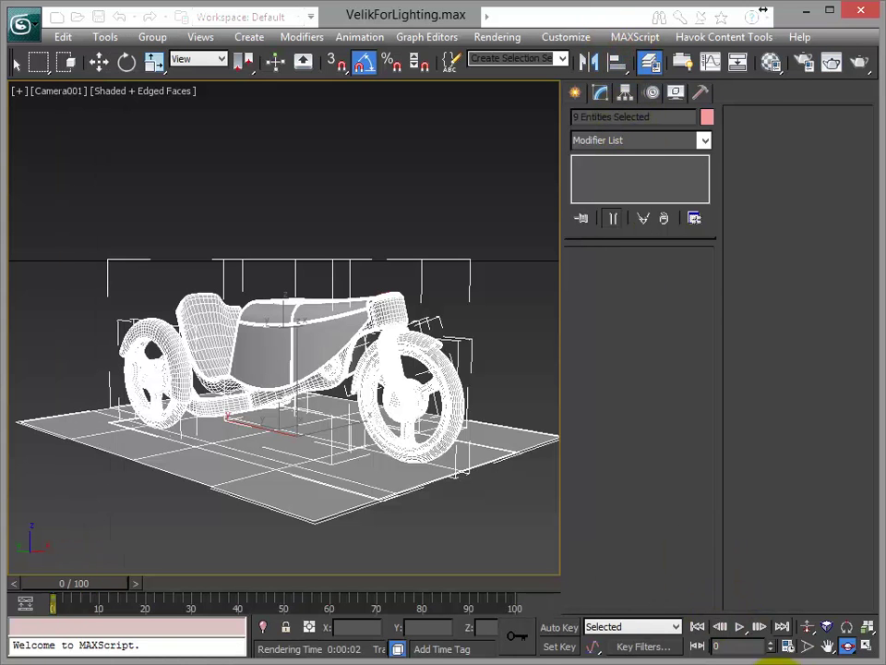
# Orbit and tilt the Camera001 view of the motorcycle, then render a new test frame.
pyautogui.moveTo(325, 358)
pyautogui.mouseDown()
pyautogui.moveTo(323, 376)
pyautogui.moveTo(361, 364)
pyautogui.mouseUp()
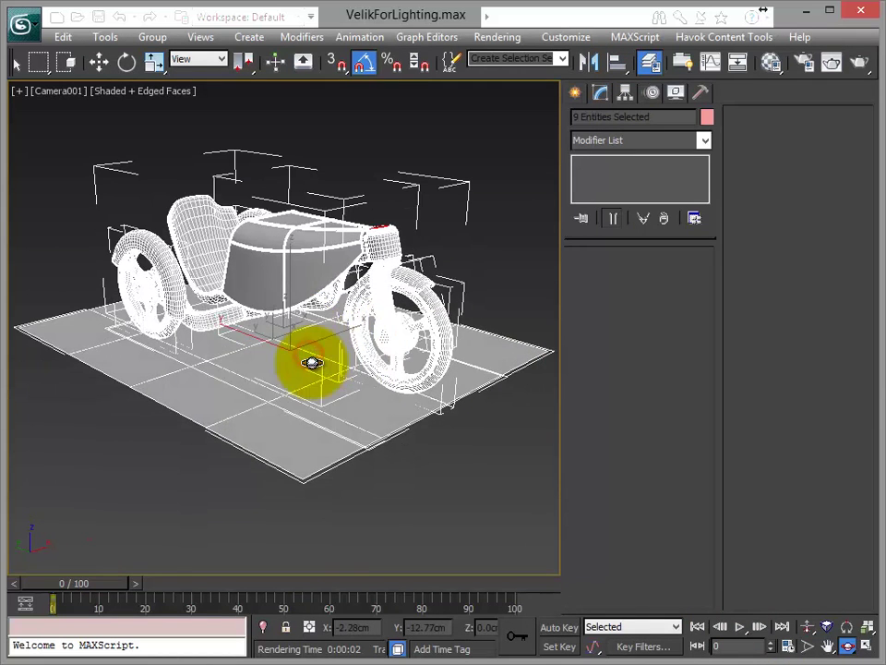
pyautogui.moveTo(310, 313)
pyautogui.mouseDown()
pyautogui.moveTo(308, 360)
pyautogui.moveTo(405, 396)
pyautogui.mouseUp()
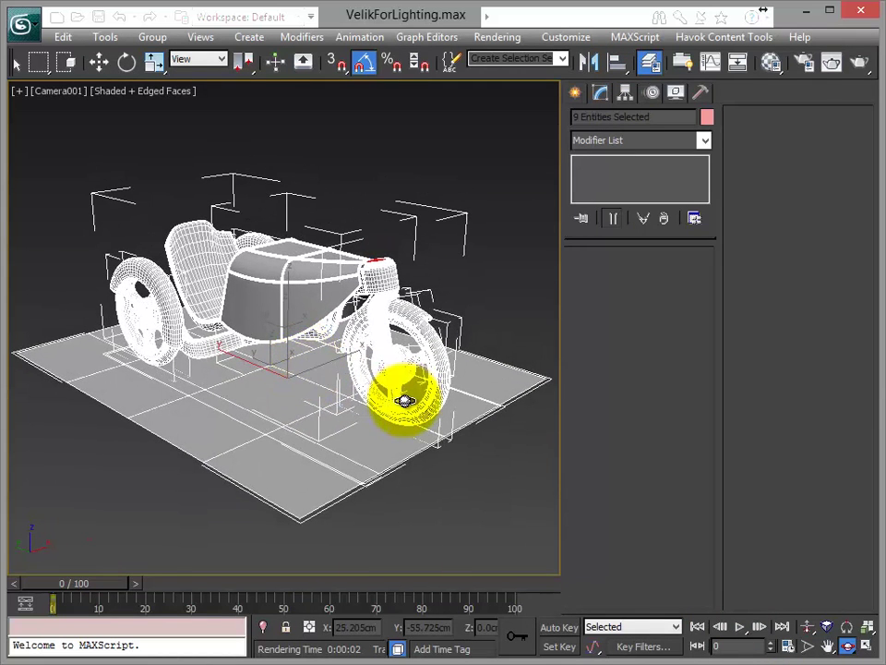
pyautogui.hotkey('shift', 'q')
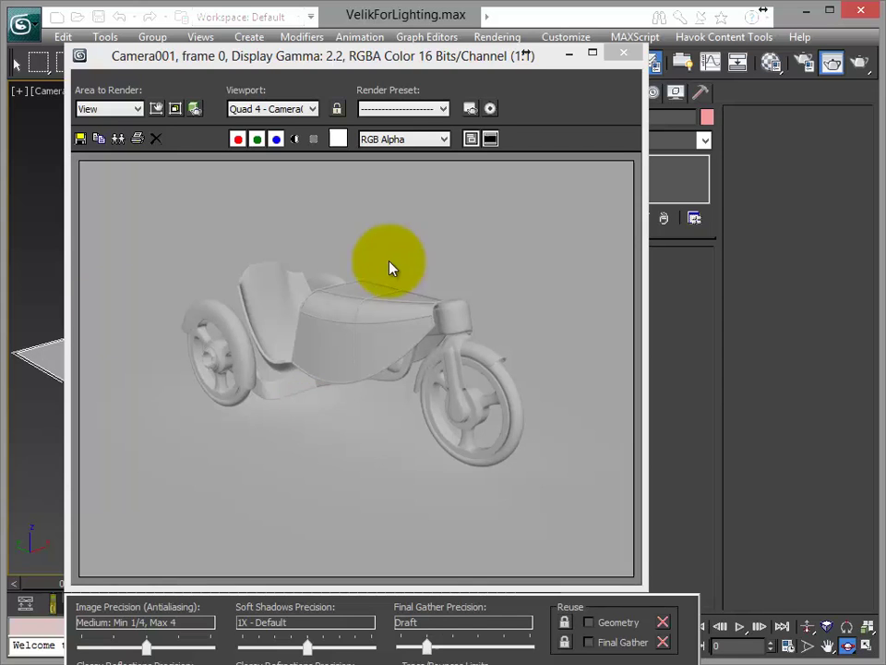
# Raise Camera001 to a Z height of 150 cm from the Left view.
pyautogui.click(626, 54)
pyautogui.press('l')
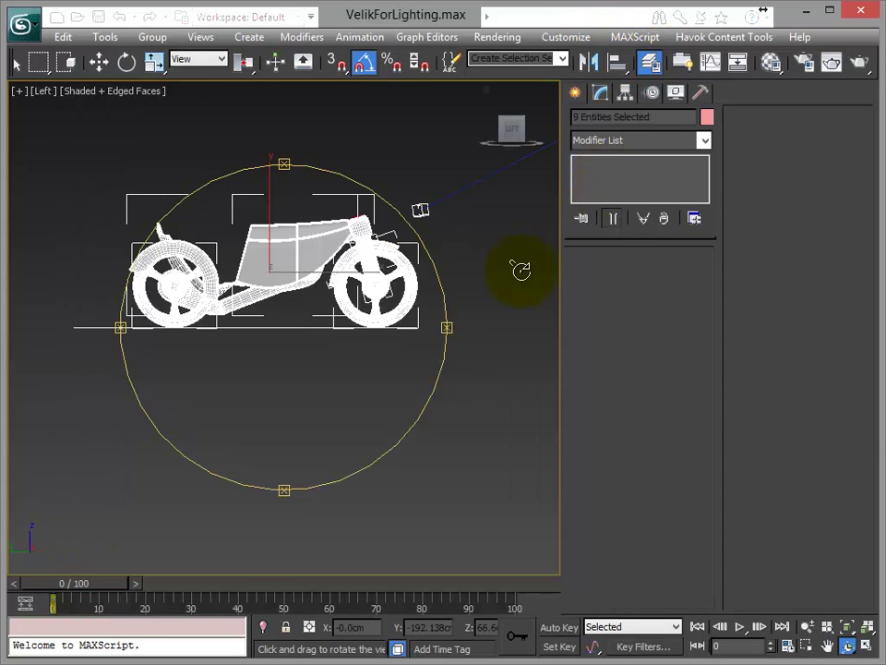
pyautogui.scroll(4, 415, 332)
pyautogui.press('w')
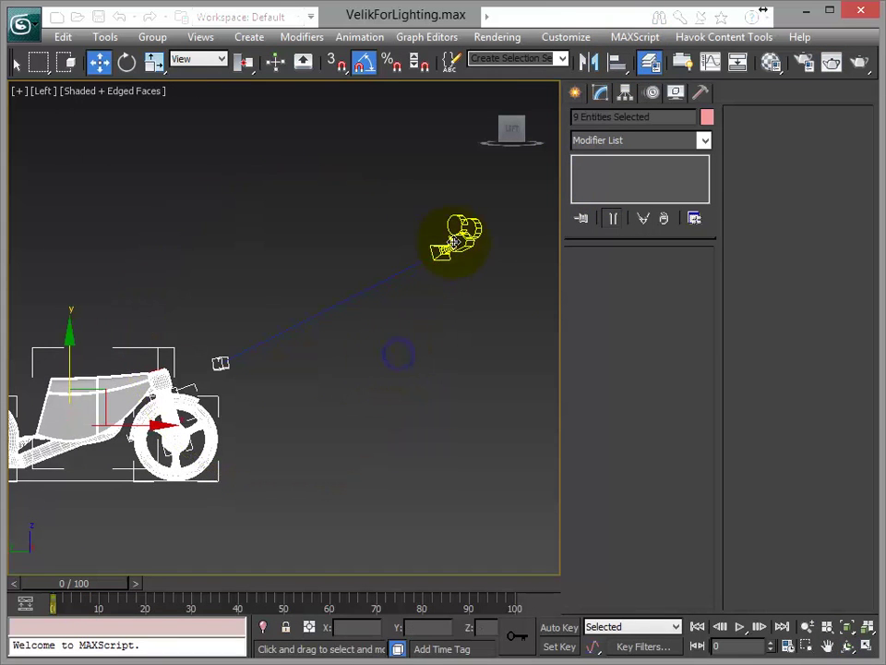
pyautogui.click(456, 237)
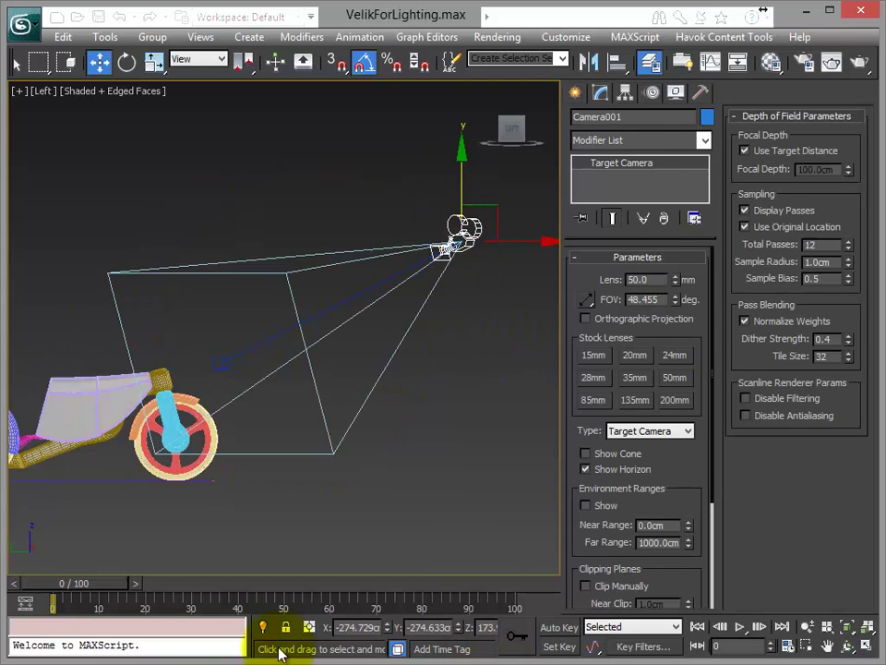
pyautogui.moveTo(205, 636); pyautogui.dragTo(138, 633)
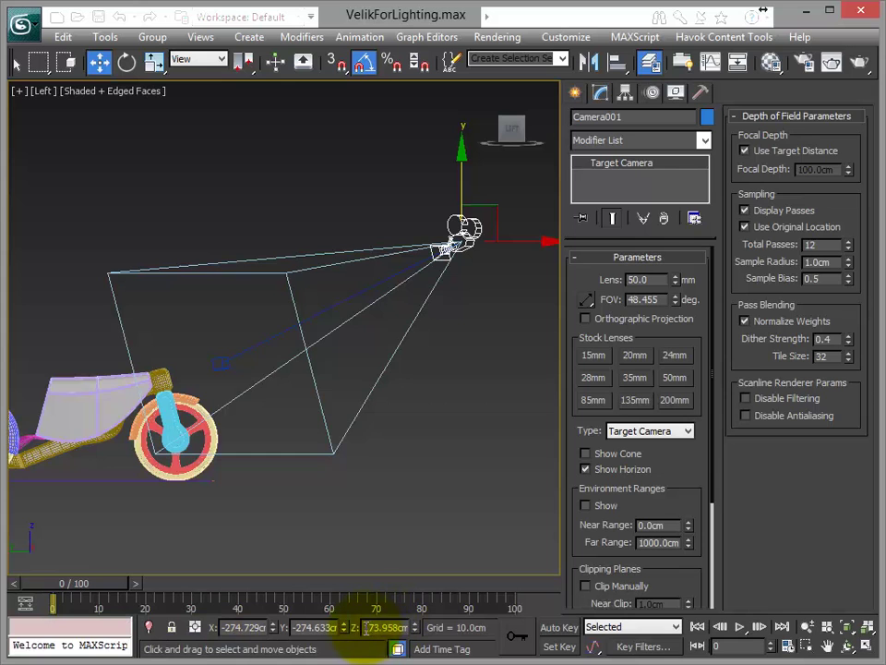
pyautogui.moveTo(366, 628); pyautogui.dragTo(438, 634)
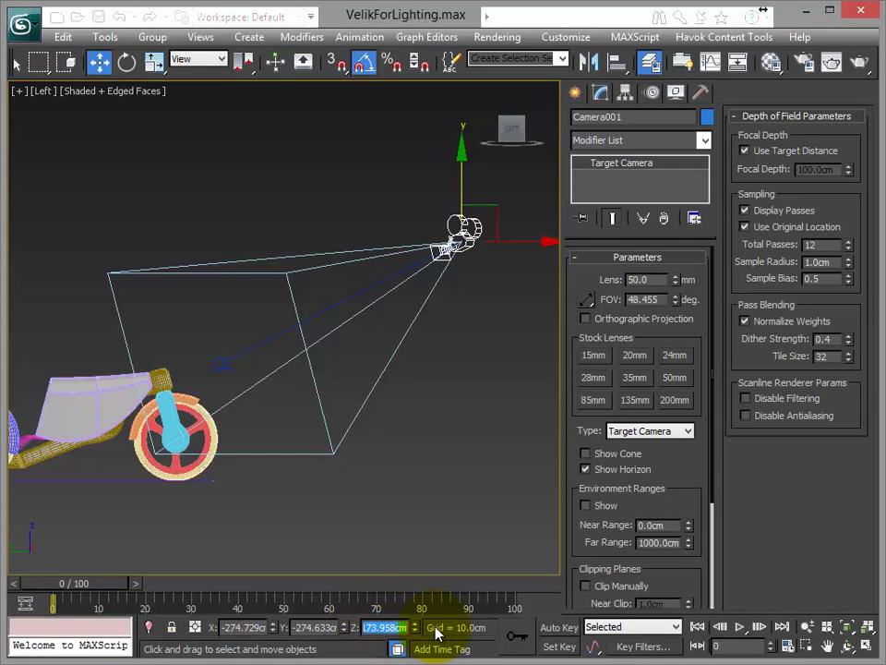
pyautogui.write('150')
pyautogui.press('Return')
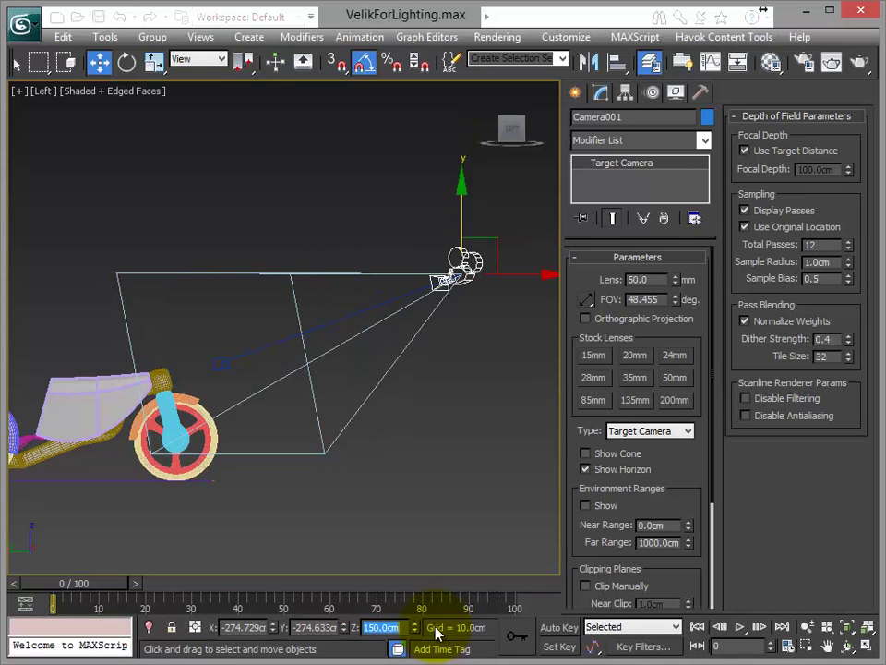
# Return to the Camera001 view and render a fresh test image.
pyautogui.click(404, 11)
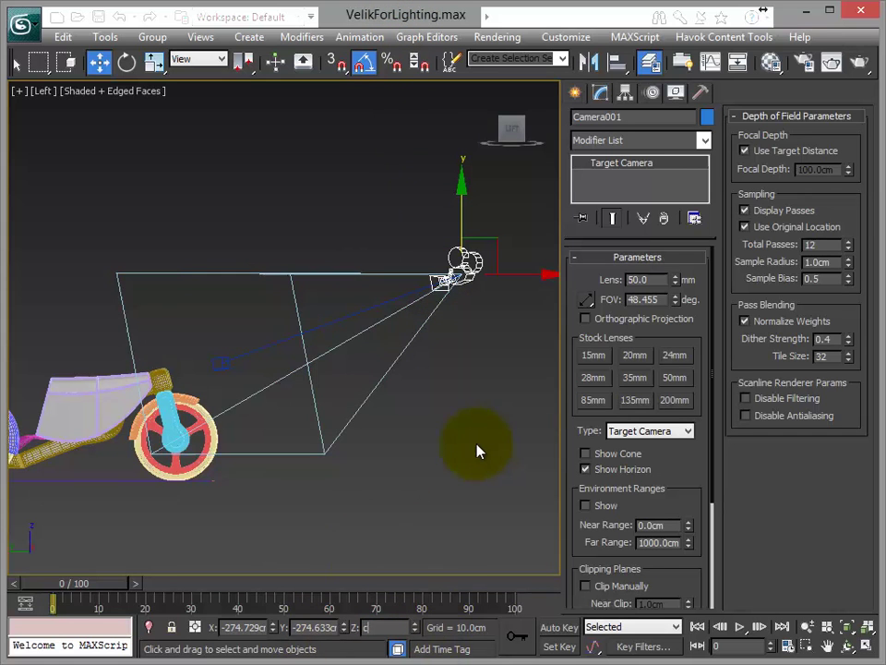
pyautogui.press('c')
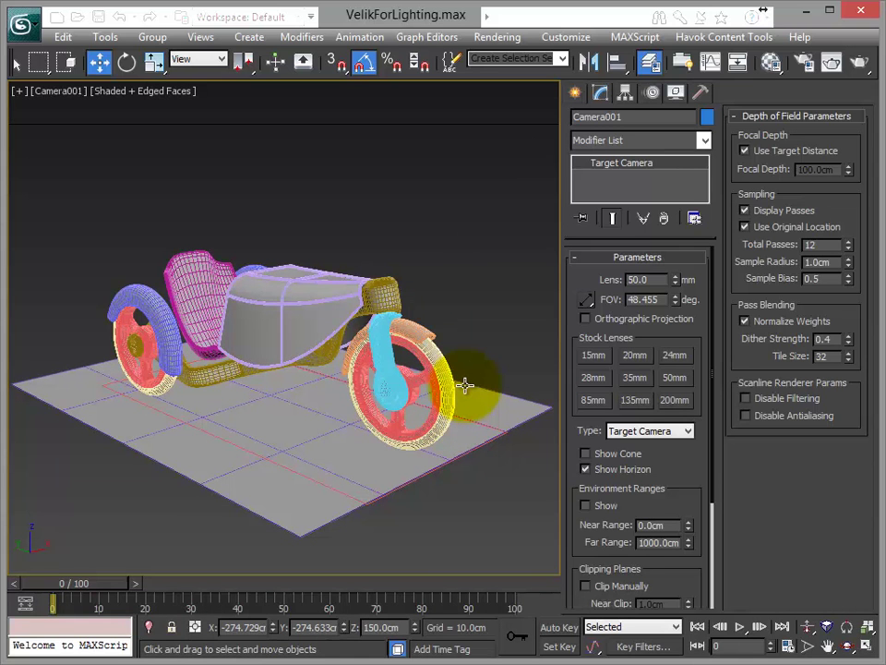
pyautogui.hotkey('shift', 'q')
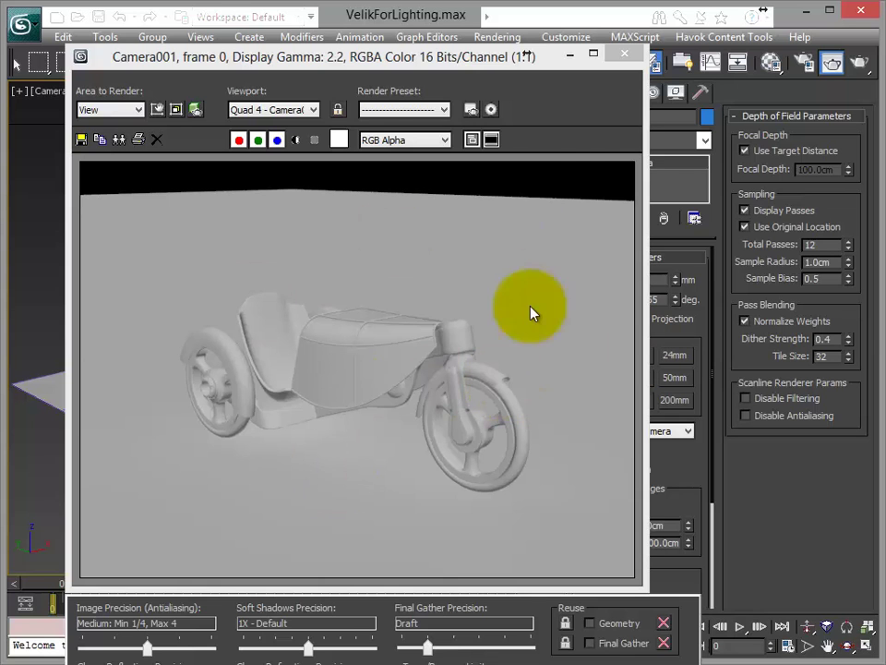
# Frame the selected motorbike group in the Perspective view and orbit to a wider viewpoint.
pyautogui.click(625, 59)
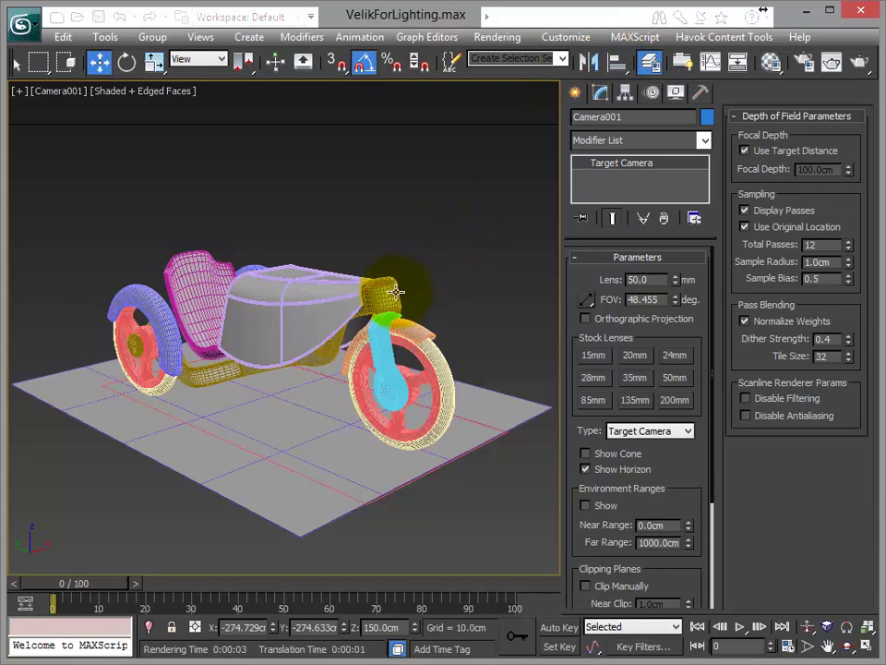
pyautogui.press('p')
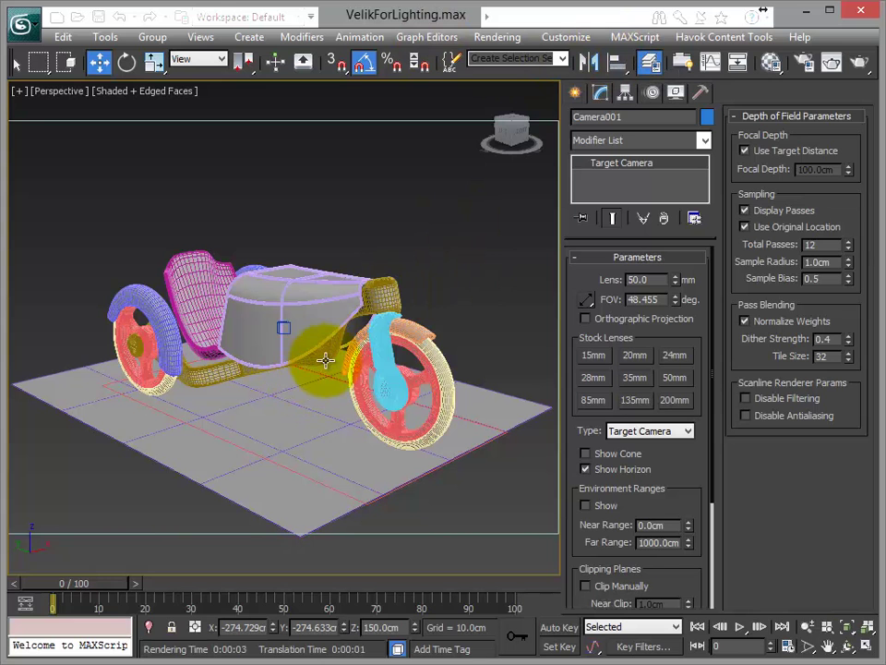
pyautogui.click(325, 360)
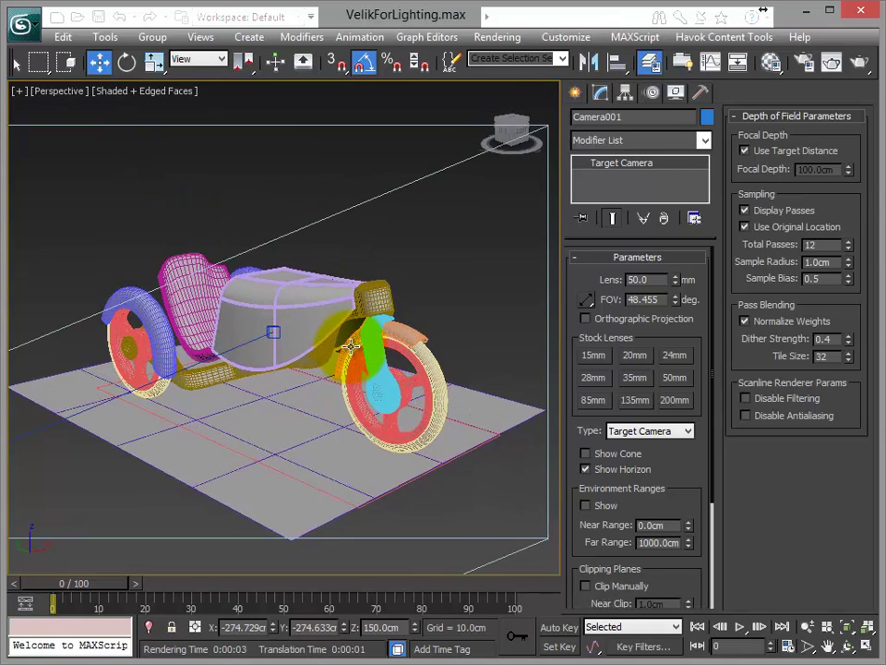
pyautogui.press('z')
pyautogui.moveTo(351, 360)
pyautogui.keyDown('alt'); pyautogui.mouseDown(button='middle')
pyautogui.moveTo(292, 401)
pyautogui.moveTo(277, 386)
pyautogui.moveTo(273, 434)
pyautogui.moveTo(310, 416)
pyautogui.moveTo(274, 267)
pyautogui.moveTo(307, 297)
pyautogui.mouseUp(button='middle'); pyautogui.keyUp('alt')
pyautogui.click(249, 37)
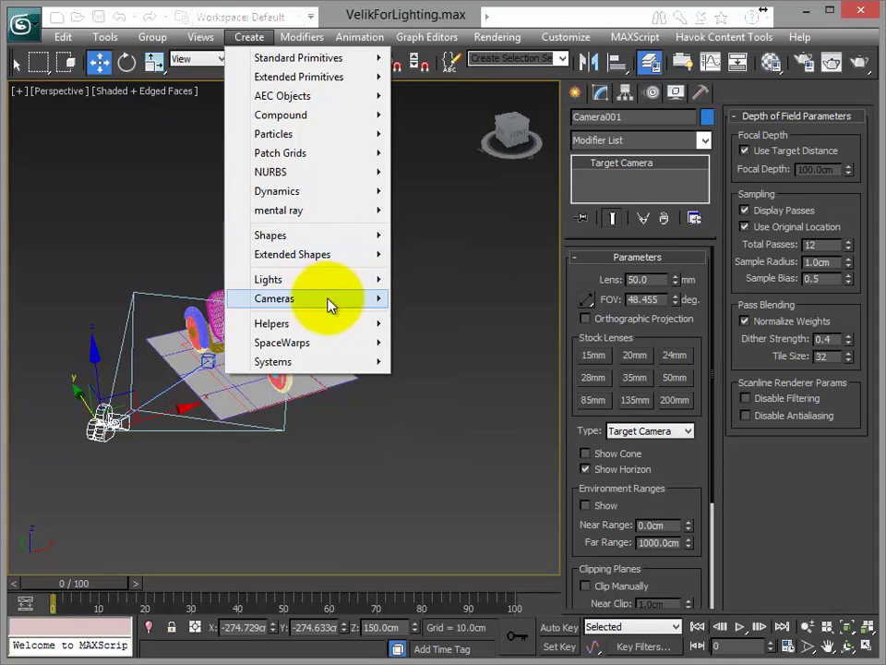
# Start a Daylight System and accept switching to mr Photographic Exposure Control.
pyautogui.click(316, 286)
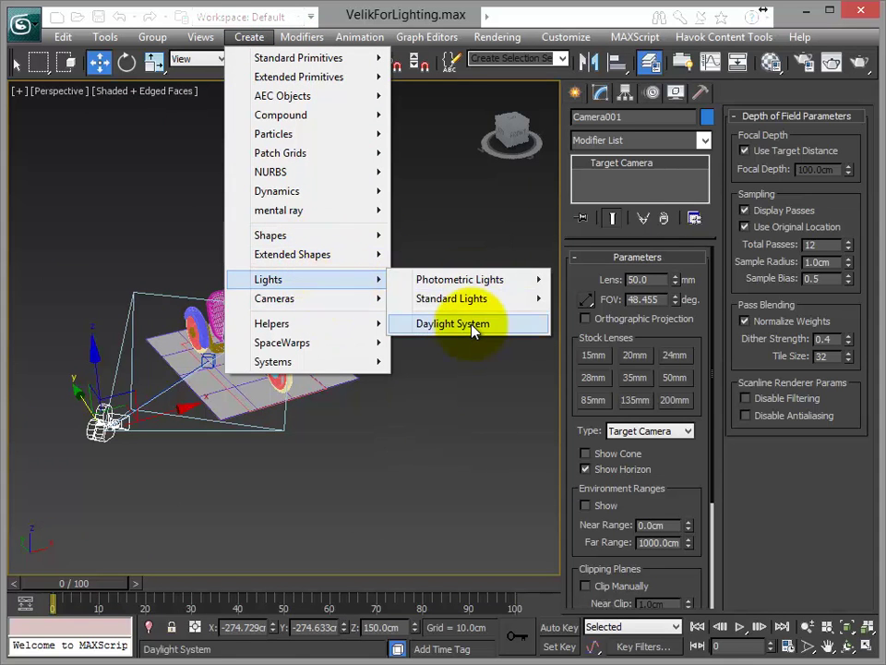
pyautogui.click(475, 324)
pyautogui.moveTo(457, 239); pyautogui.dragTo(415, 164)
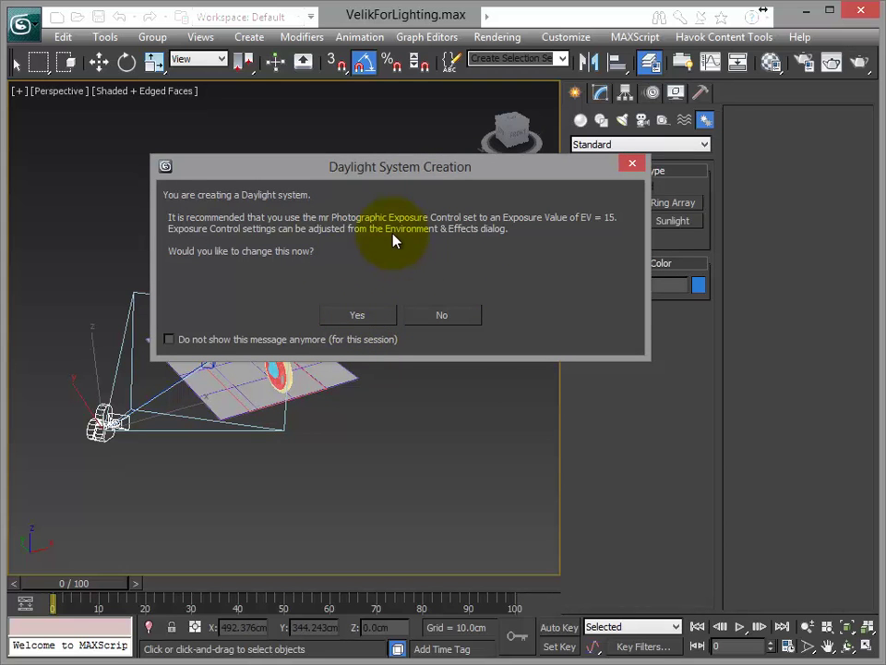
pyautogui.click(364, 316)
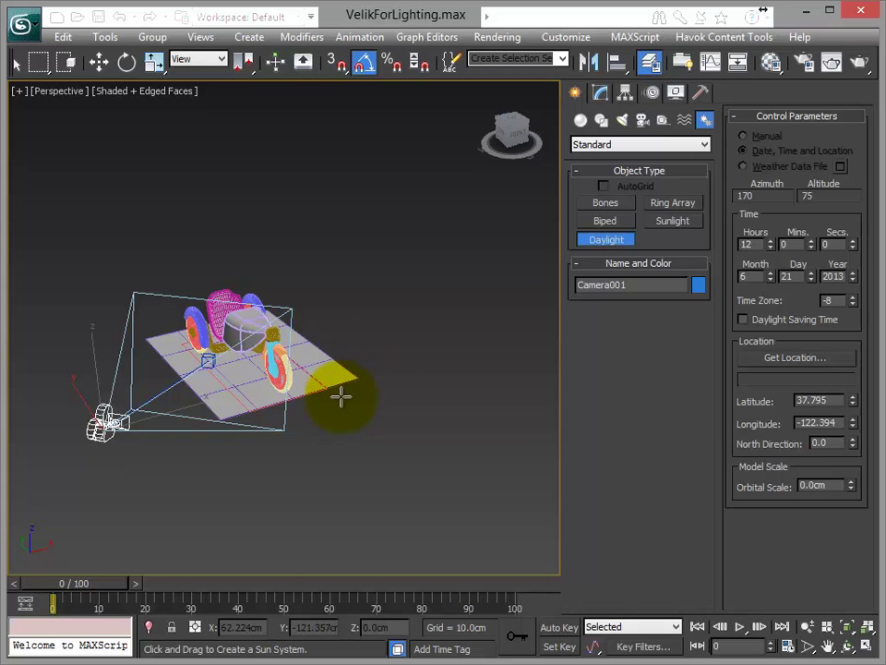
# Place the Daylight001 compass, add mr Physical Sky, and set orbital scale to 282.859 cm.
pyautogui.moveTo(342, 392); pyautogui.dragTo(362, 383)
pyautogui.moveTo(758, 393); pyautogui.dragTo(471, 205)
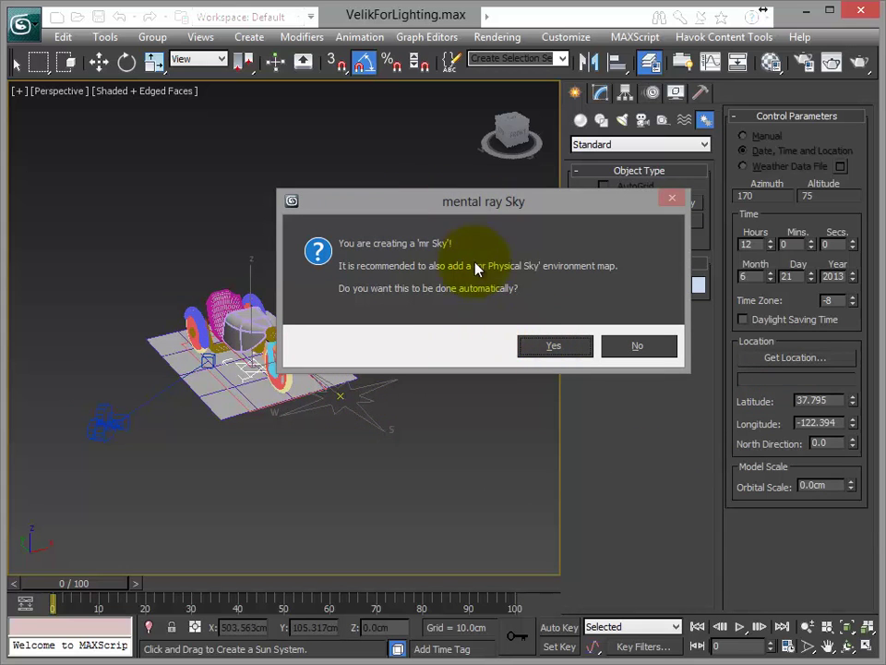
pyautogui.click(540, 346)
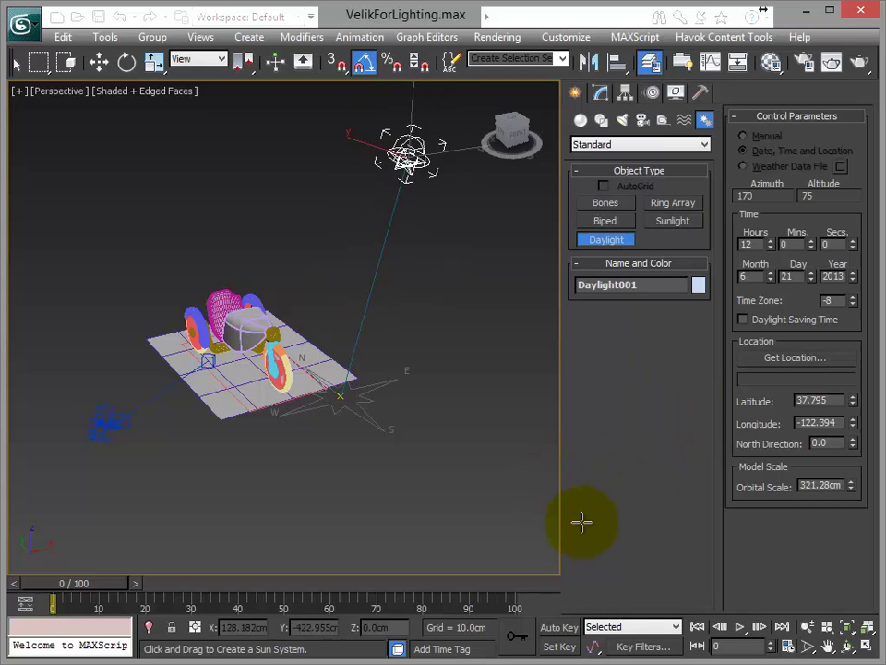
pyautogui.moveTo(376, 485)
pyautogui.keyDown('alt'); pyautogui.mouseDown(button='middle')
pyautogui.moveTo(419, 471)
pyautogui.moveTo(438, 515)
pyautogui.moveTo(400, 495)
pyautogui.moveTo(393, 516)
pyautogui.moveTo(255, 234)
pyautogui.mouseUp(button='middle'); pyautogui.keyUp('alt')
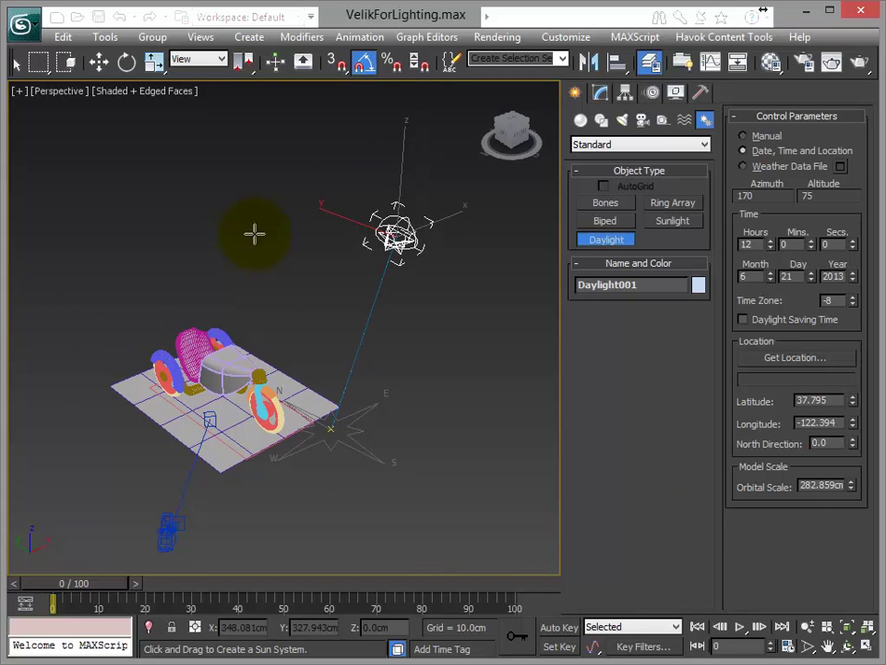
# Set the Perspective viewport to Realistic shading.
pyautogui.click(139, 96)
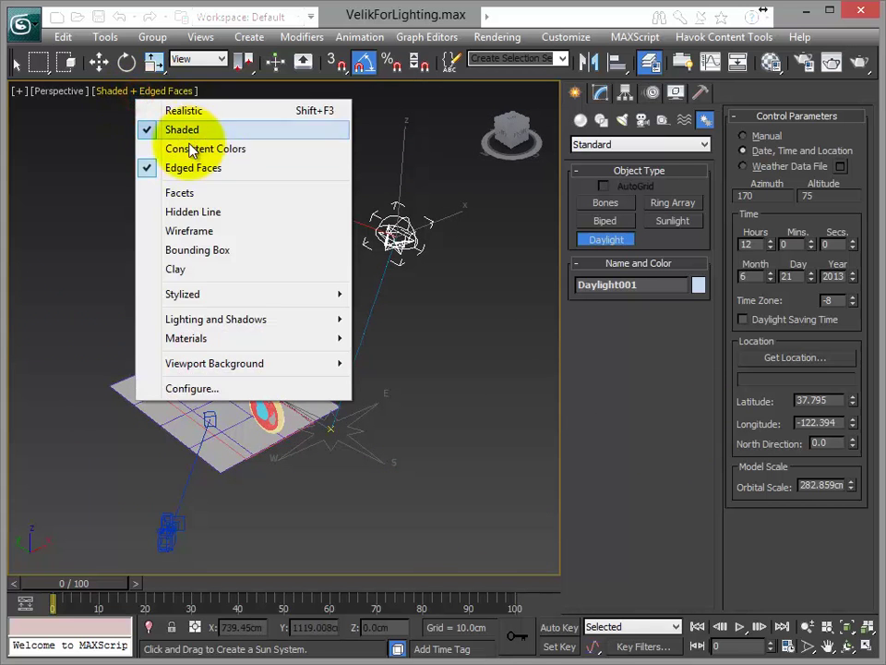
pyautogui.click(179, 110)
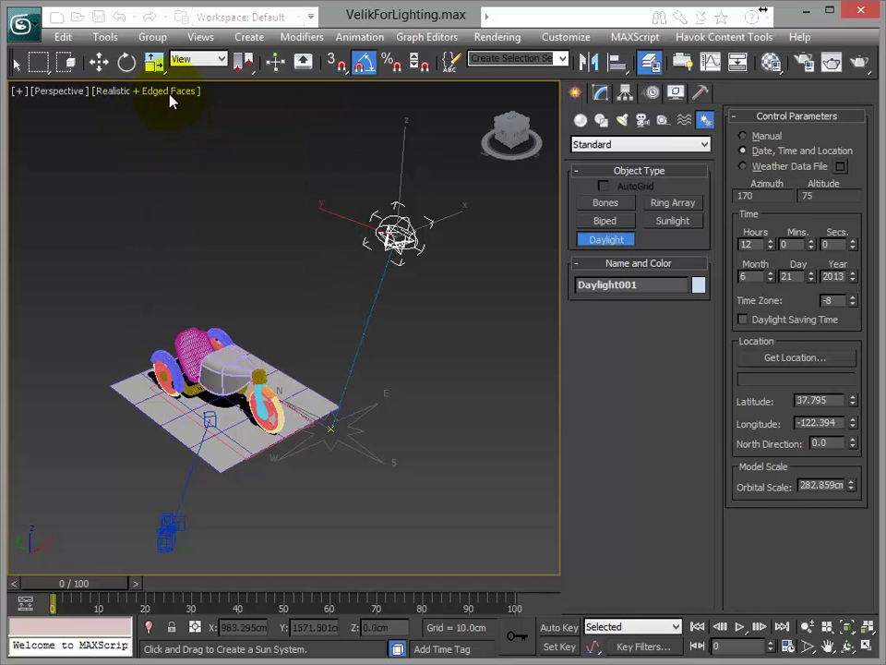
pyautogui.click(170, 96)
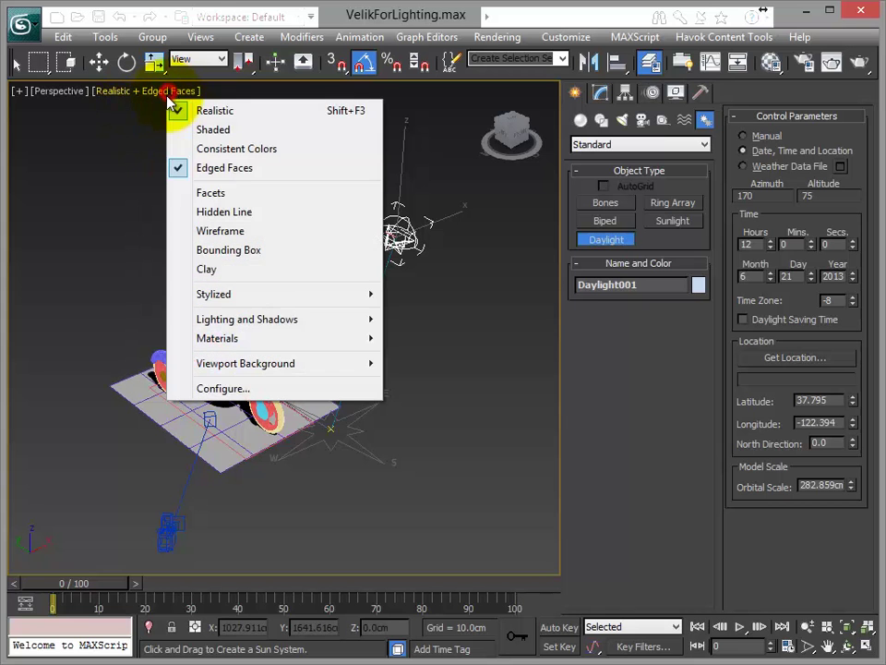
pyautogui.click(286, 328)
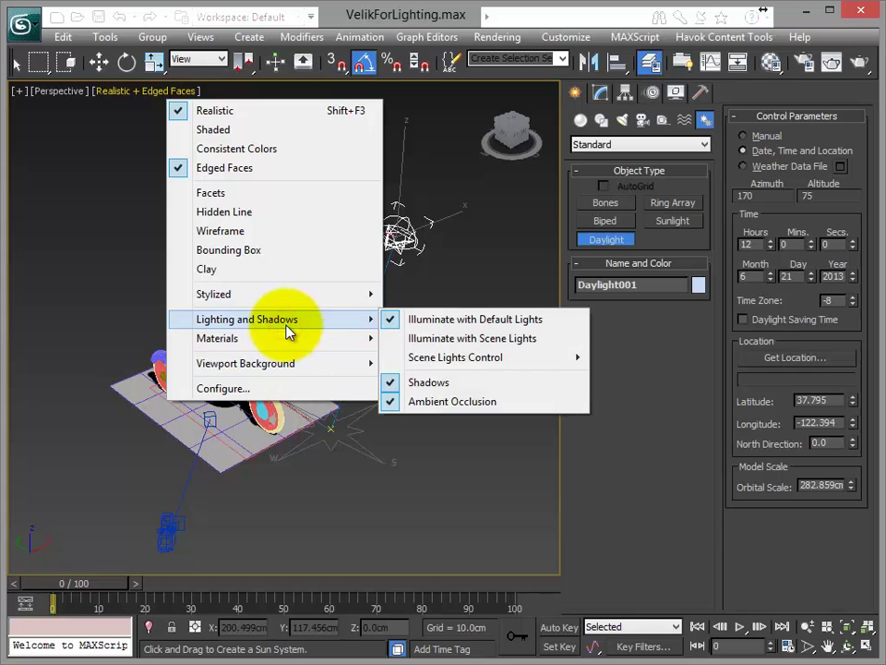
# Light the Perspective view with the scene lights, show the environment sky behind it, and orbit.
pyautogui.click(469, 341)
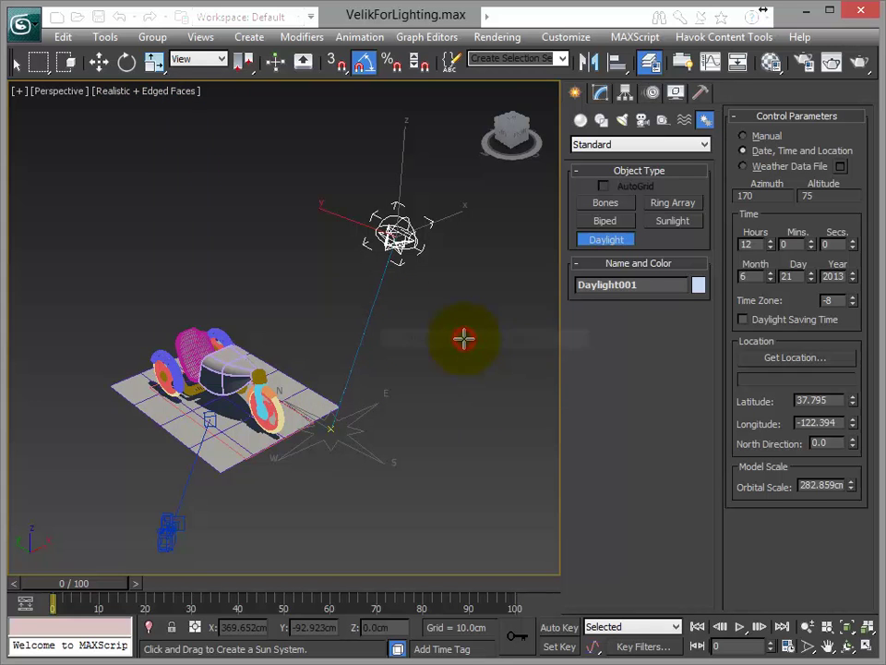
pyautogui.click(176, 90)
pyautogui.click(231, 321)
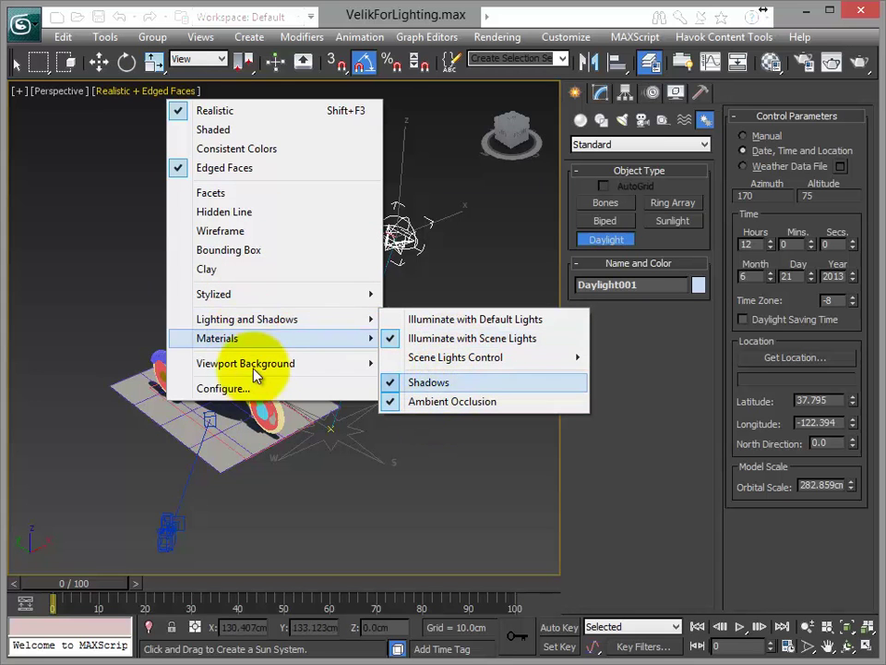
pyautogui.moveTo(246, 363)
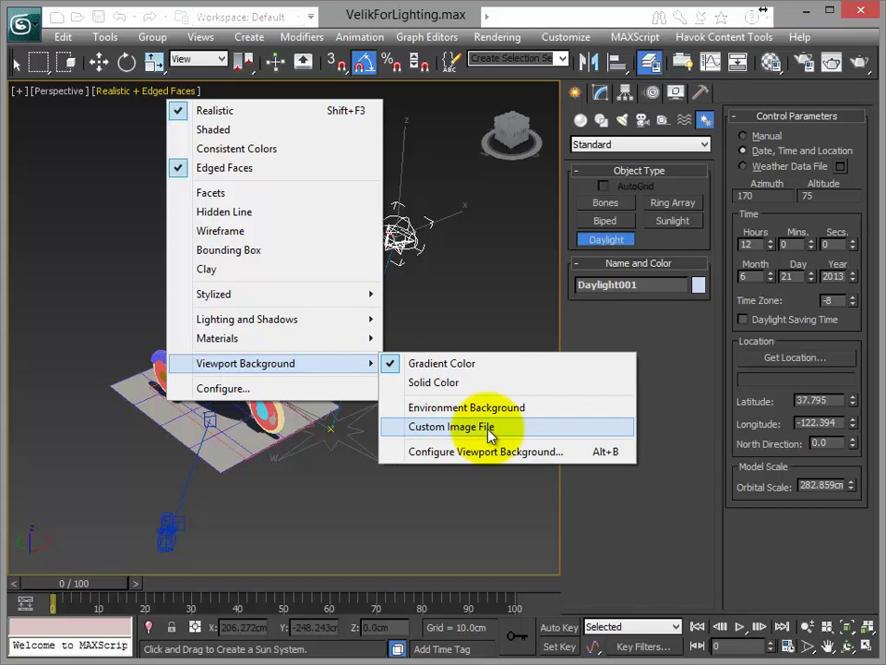
pyautogui.click(495, 407)
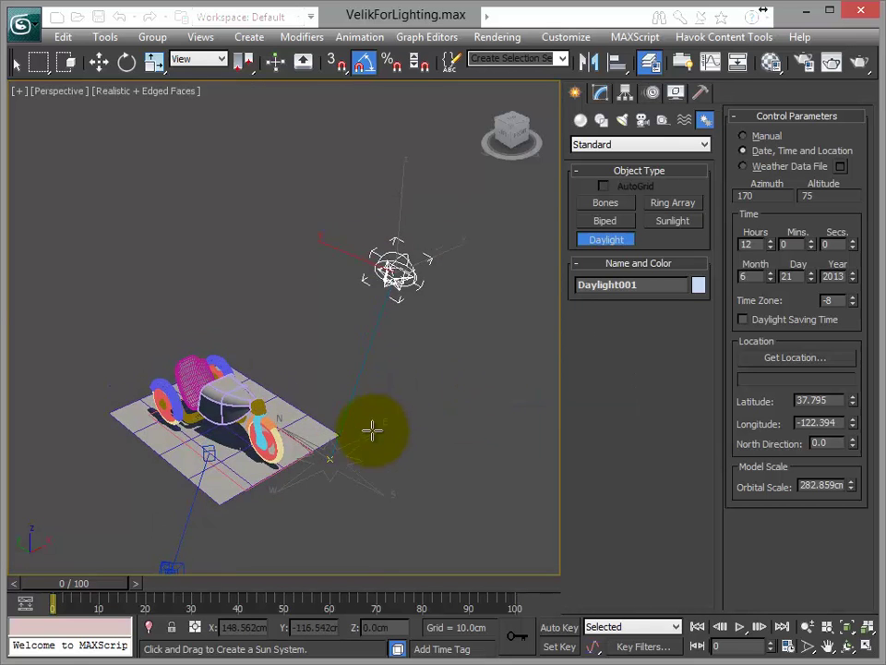
pyautogui.keyDown('alt'); pyautogui.moveTo(371, 429); pyautogui.dragTo(371, 381, button='middle'); pyautogui.keyUp('alt')
pyautogui.moveTo(308, 379)
pyautogui.keyDown('alt'); pyautogui.mouseDown(button='middle')
pyautogui.moveTo(348, 370)
pyautogui.moveTo(344, 394)
pyautogui.moveTo(237, 376)
pyautogui.moveTo(269, 349)
pyautogui.moveTo(336, 386)
pyautogui.moveTo(293, 374)
pyautogui.moveTo(292, 360)
pyautogui.moveTo(342, 302)
pyautogui.moveTo(385, 204)
pyautogui.moveTo(415, 218)
pyautogui.moveTo(358, 376)
pyautogui.moveTo(382, 431)
pyautogui.moveTo(273, 426)
pyautogui.moveTo(373, 401)
pyautogui.moveTo(382, 431)
pyautogui.moveTo(383, 414)
pyautogui.moveTo(344, 398)
pyautogui.moveTo(343, 349)
pyautogui.moveTo(339, 361)
pyautogui.mouseUp(button='middle'); pyautogui.keyUp('alt')
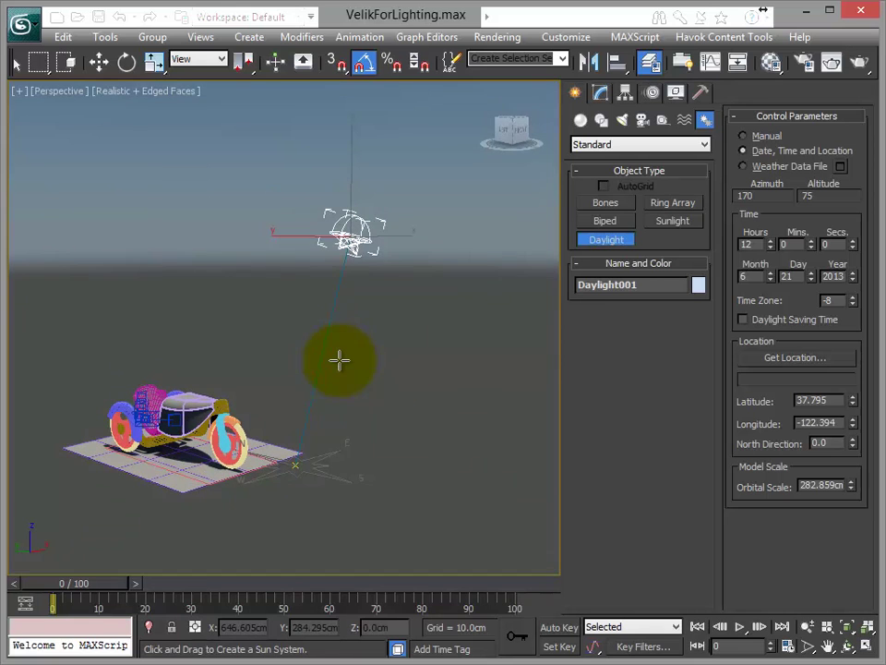
pyautogui.click(601, 96)
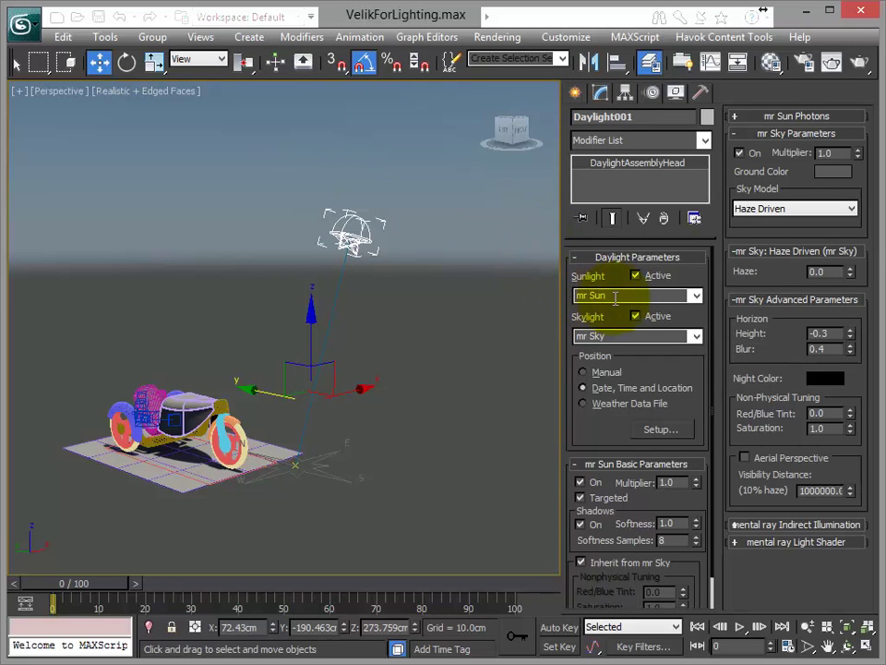
pyautogui.click(616, 337)
pyautogui.click(614, 336)
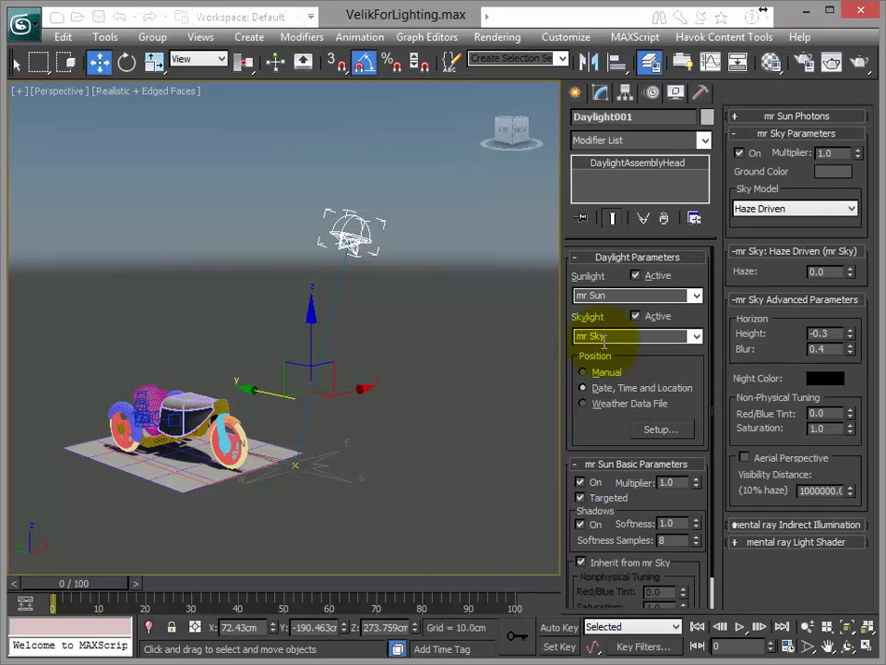
pyautogui.click(697, 296)
pyautogui.click(697, 295)
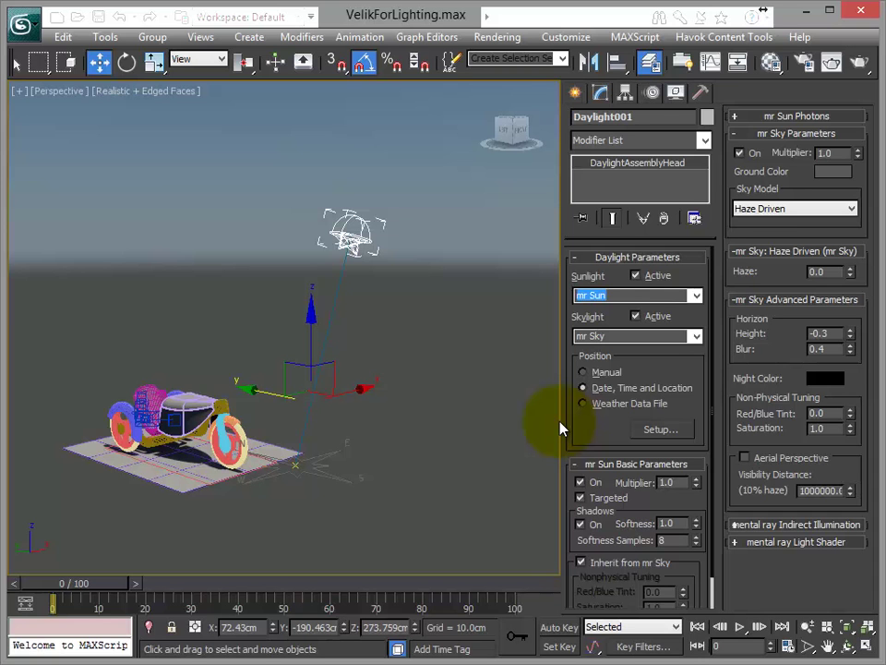
# Open Environment and Effects and clear the current environment map.
pyautogui.click(511, 42)
pyautogui.click(554, 189)
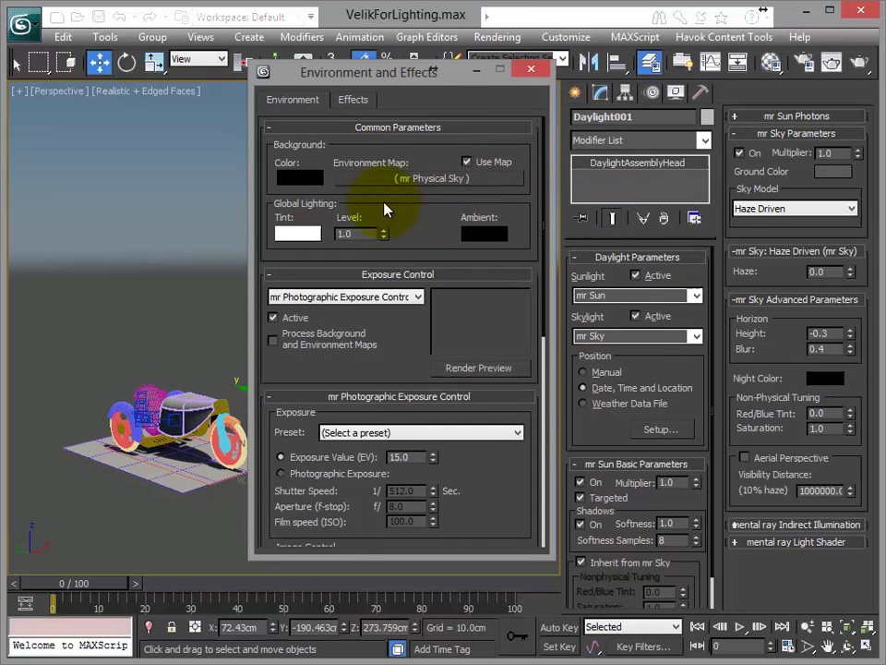
pyautogui.rightClick(461, 182)
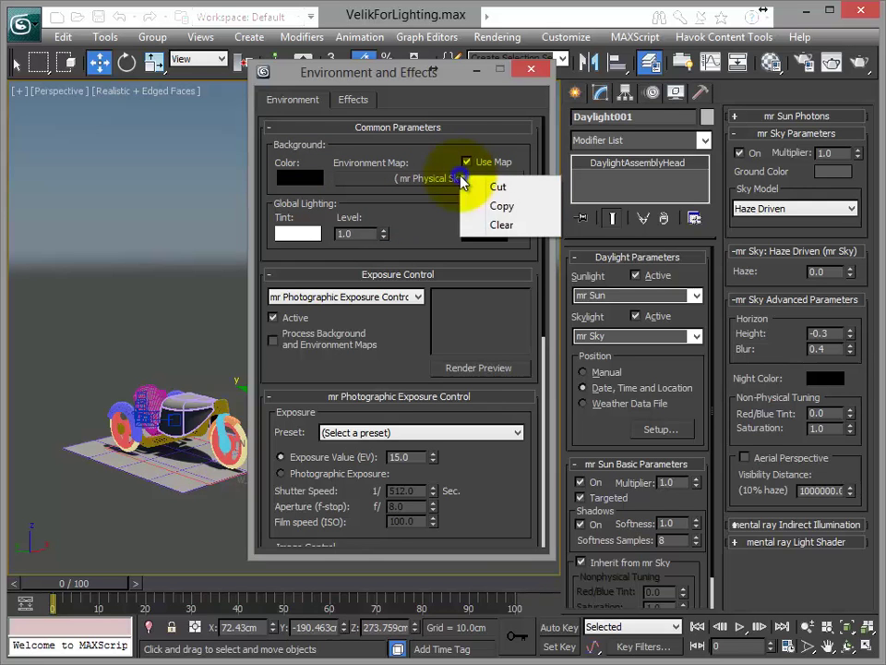
pyautogui.click(503, 222)
# Browse the mental ray maps in the Material/Map Browser to reassign mr Physical Sky.
pyautogui.click(467, 178)
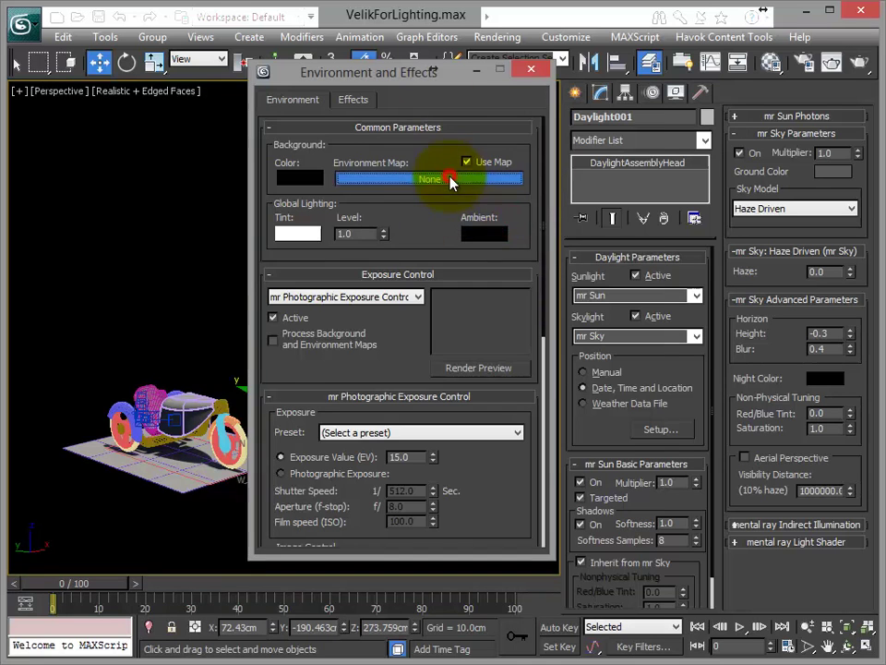
pyautogui.moveTo(645, 258); pyautogui.dragTo(644, 106)
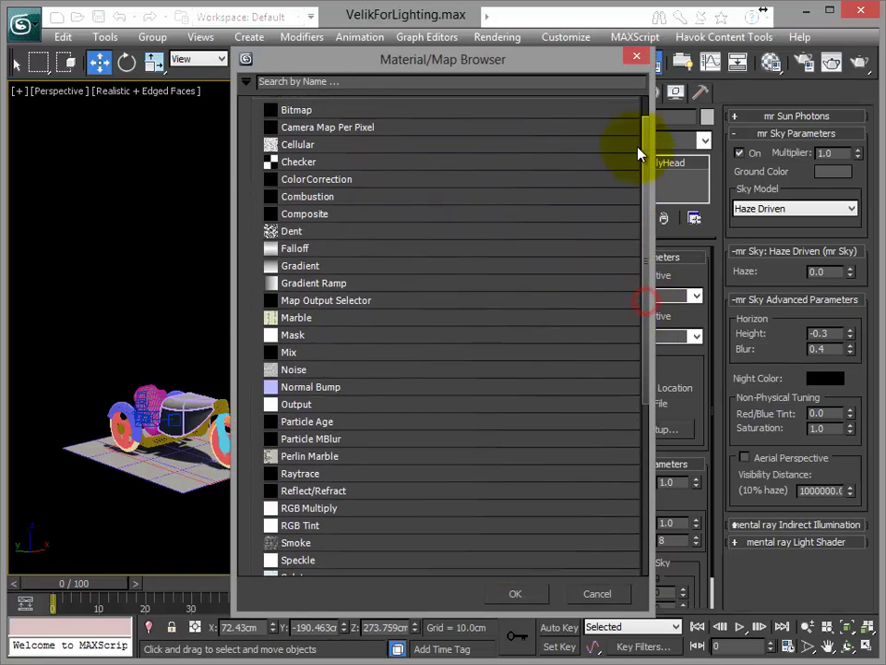
pyautogui.click(263, 126)
pyautogui.click(263, 148)
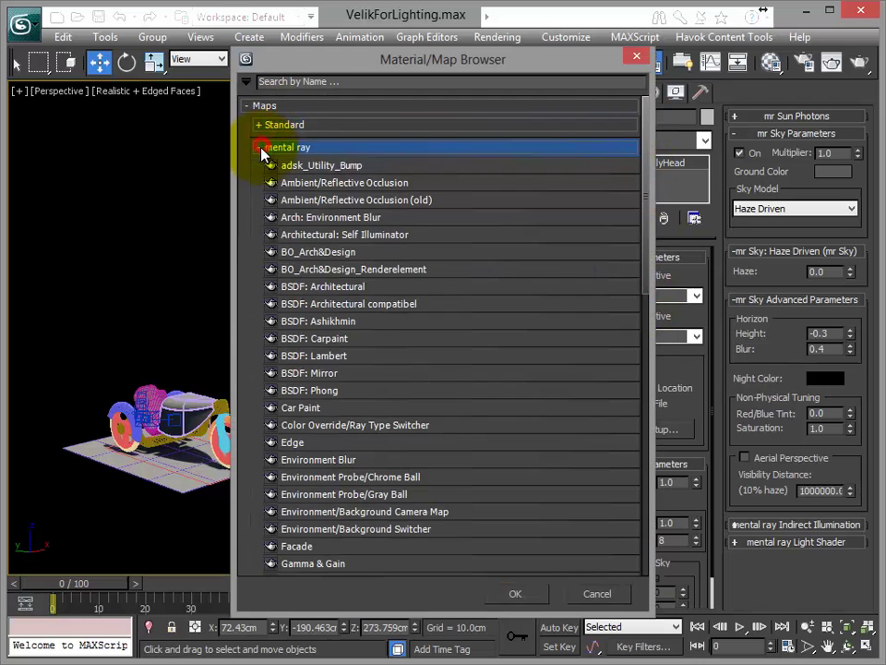
pyautogui.moveTo(643, 231); pyautogui.dragTo(644, 394)
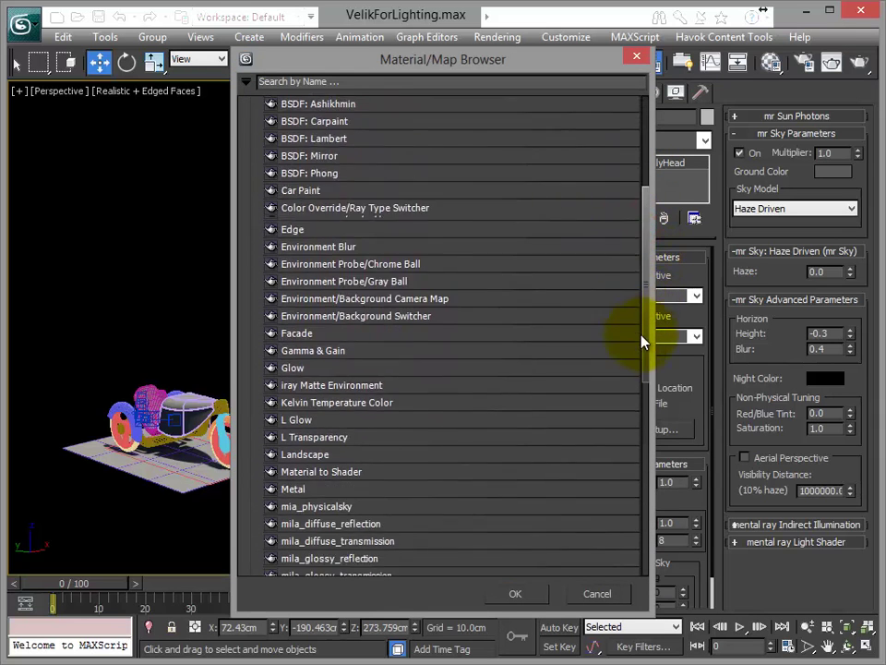
pyautogui.moveTo(644, 395)
pyautogui.mouseDown()
pyautogui.moveTo(644, 417)
pyautogui.moveTo(639, 384)
pyautogui.moveTo(645, 509)
pyautogui.mouseUp()
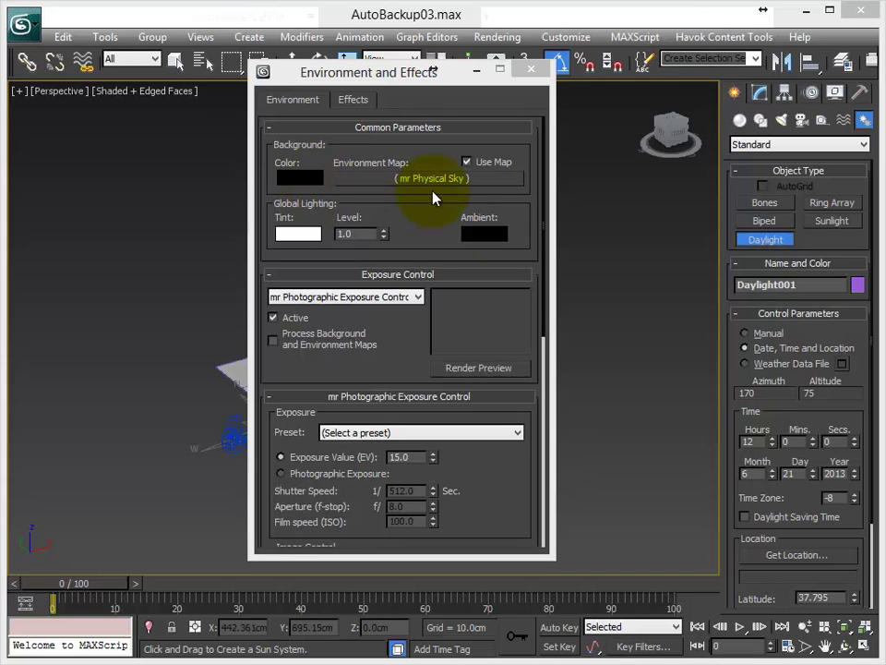
# Move the Environment window and keep mr Photographic Exposure Control after trying Logarithmic.
pyautogui.moveTo(469, 71); pyautogui.dragTo(521, 63)
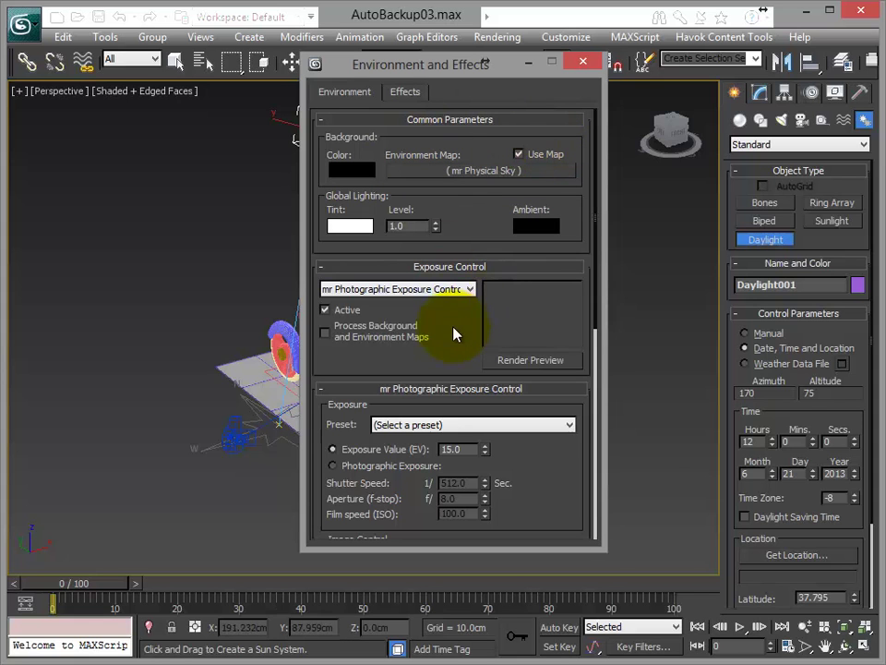
pyautogui.click(451, 291)
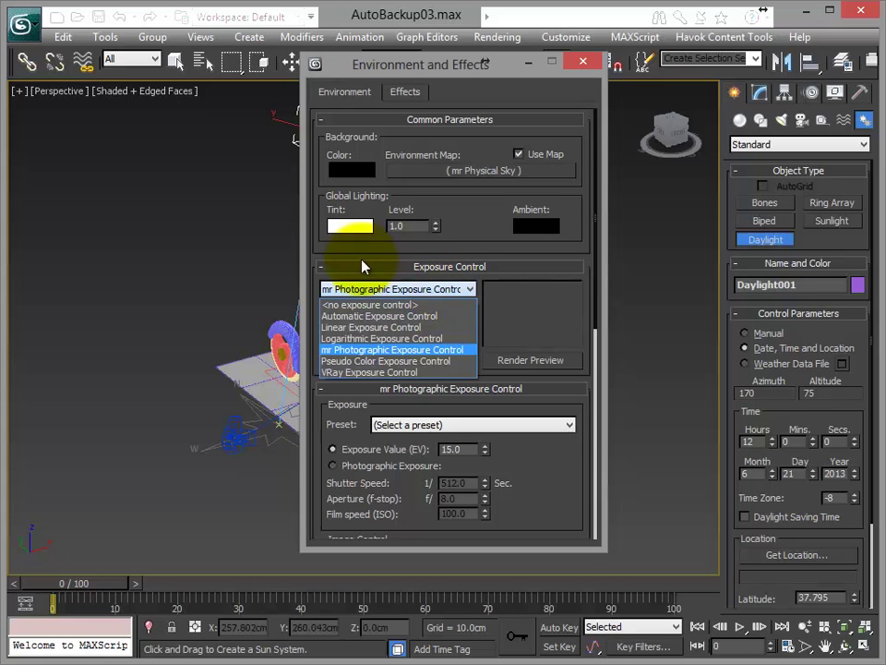
pyautogui.click(402, 347)
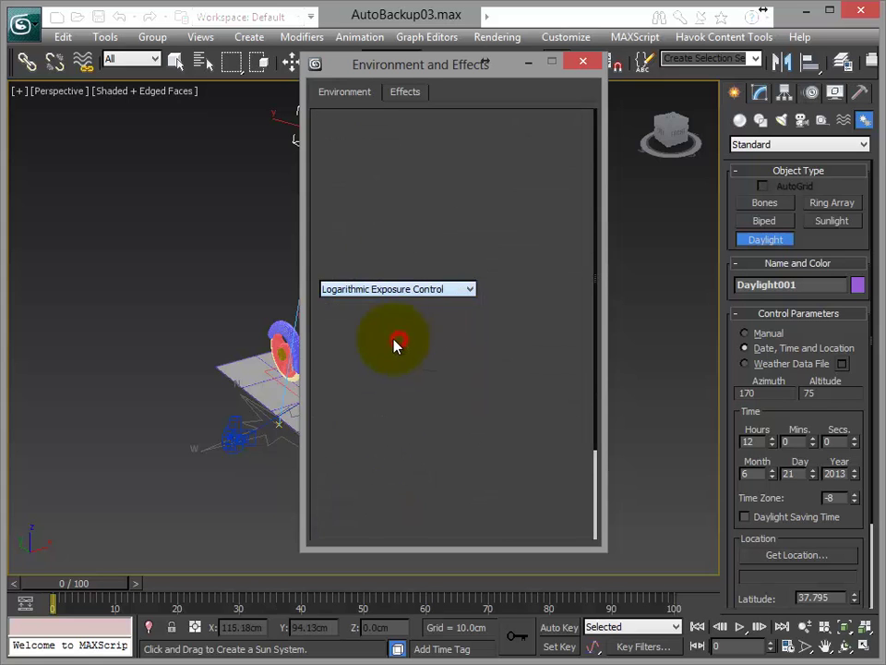
pyautogui.click(441, 292)
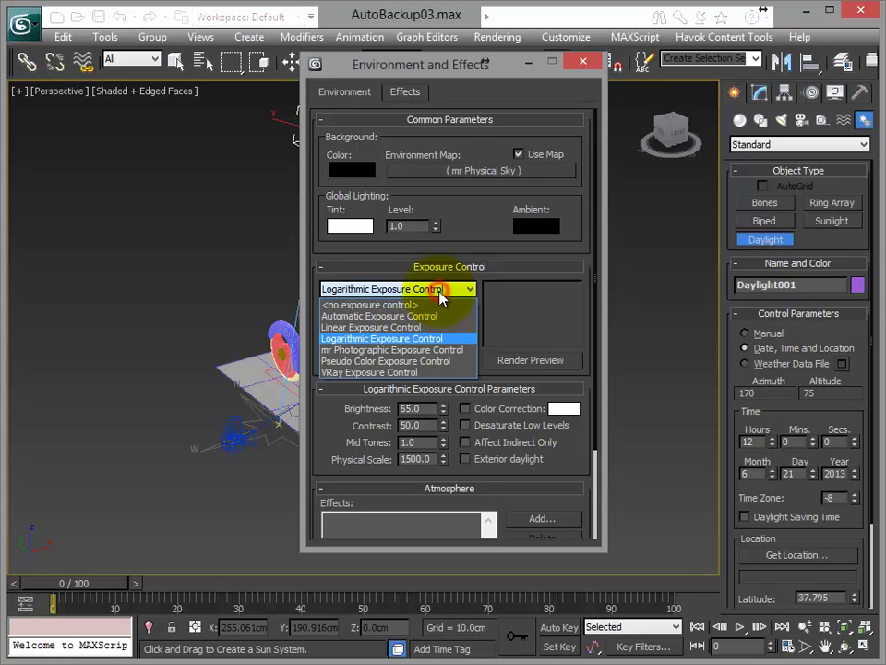
pyautogui.click(414, 350)
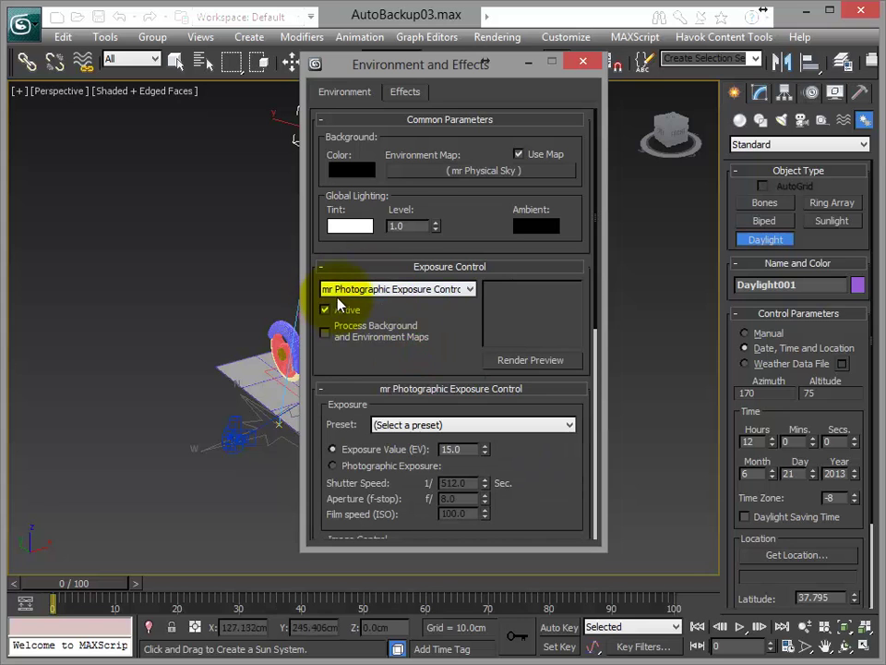
# Apply the Outdoor Daylight, Clear Sky exposure preset and close the dialog.
pyautogui.click(448, 340)
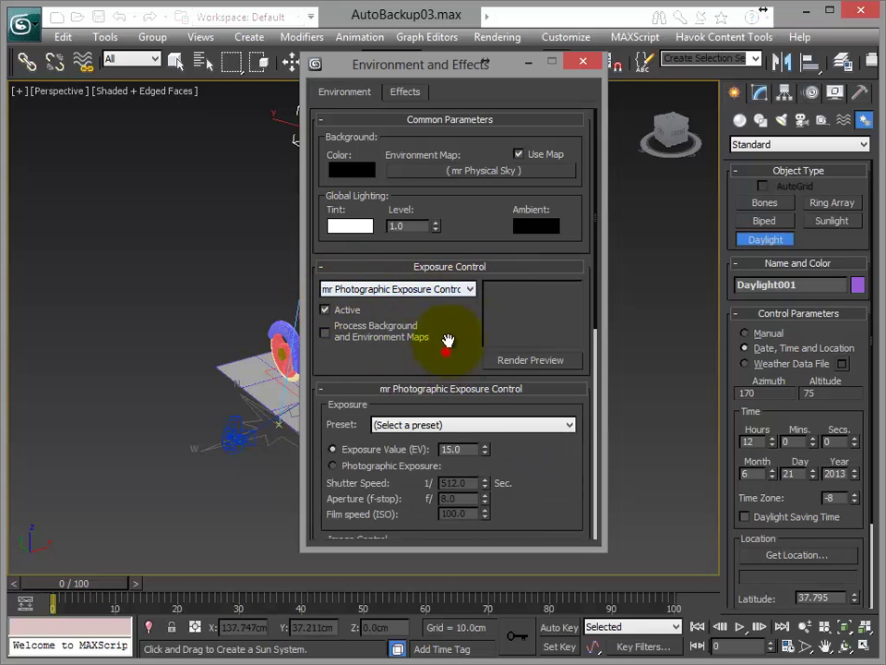
pyautogui.moveTo(448, 341); pyautogui.dragTo(447, 251)
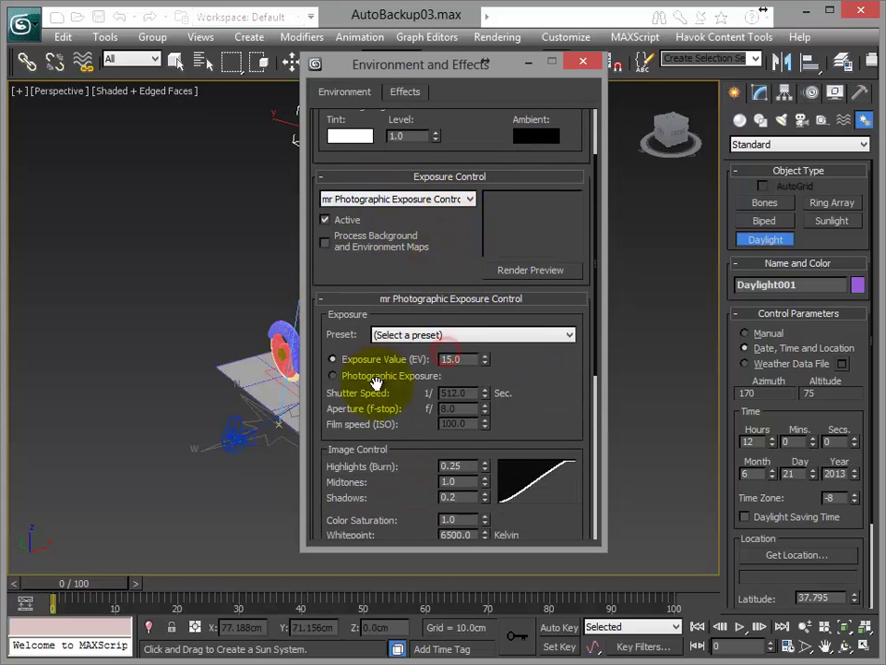
pyautogui.click(481, 336)
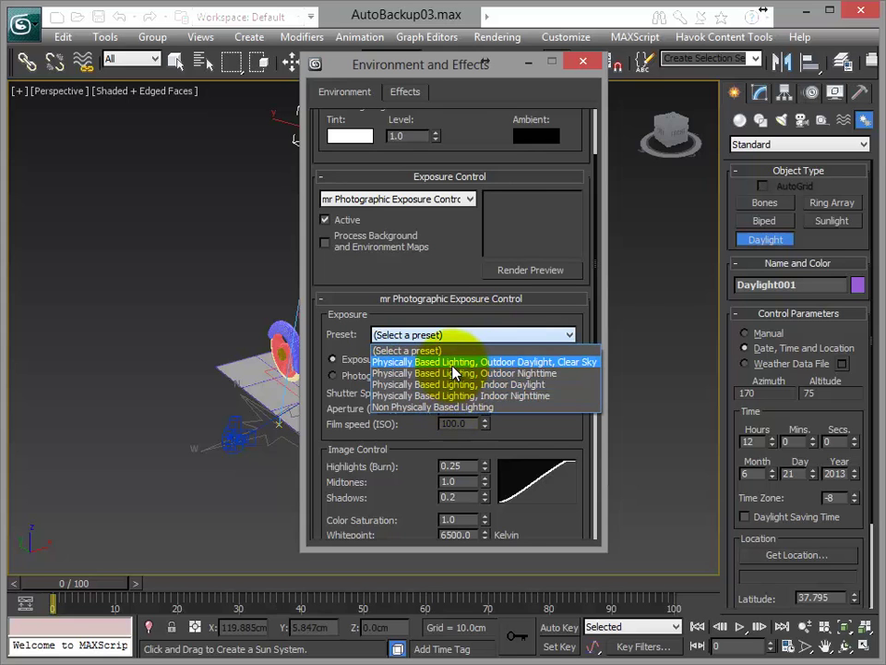
pyautogui.click(558, 362)
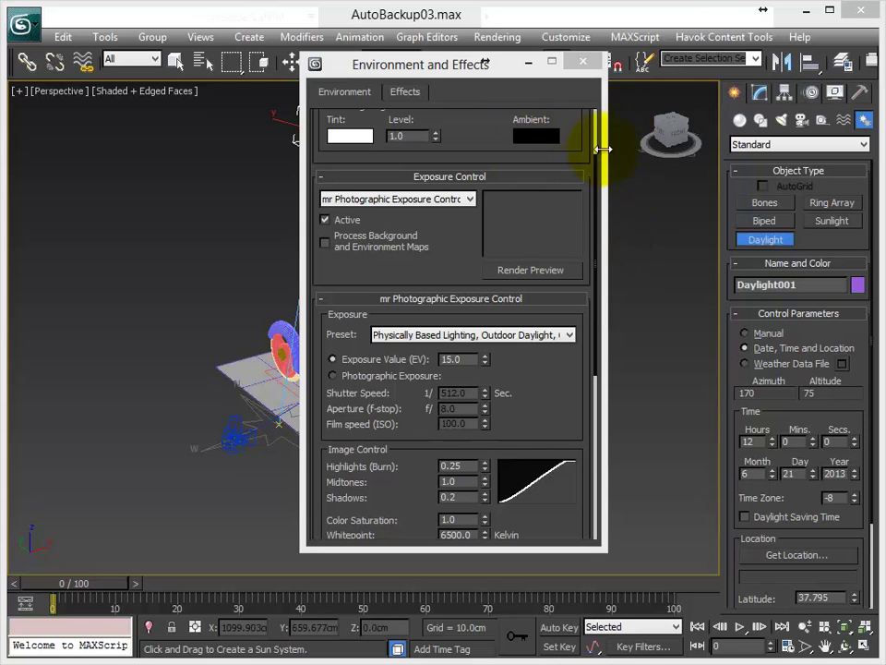
pyautogui.click(582, 66)
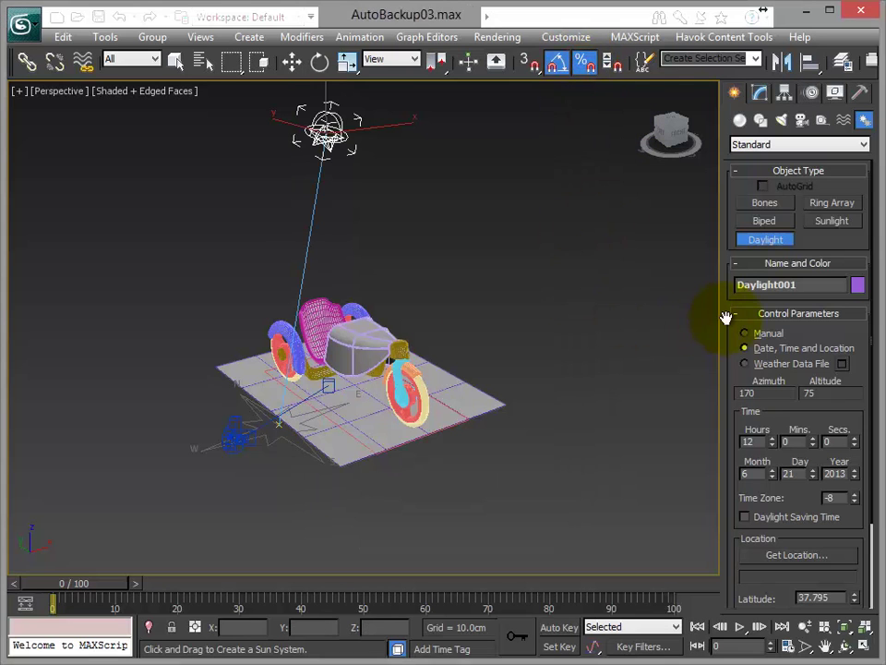
# Widen the command panel, orbit the view, and bring up Daylight001's time and location controls.
pyautogui.moveTo(727, 315); pyautogui.dragTo(647, 314)
pyautogui.moveTo(531, 450)
pyautogui.keyDown('alt'); pyautogui.mouseDown(button='middle')
pyautogui.moveTo(439, 453)
pyautogui.moveTo(469, 396)
pyautogui.mouseUp(button='middle'); pyautogui.keyUp('alt')
pyautogui.moveTo(393, 348)
pyautogui.keyDown('alt'); pyautogui.mouseDown(button='middle')
pyautogui.moveTo(448, 336)
pyautogui.moveTo(372, 384)
pyautogui.moveTo(186, 364)
pyautogui.moveTo(401, 352)
pyautogui.moveTo(800, 263)
pyautogui.mouseUp(button='middle'); pyautogui.keyUp('alt')
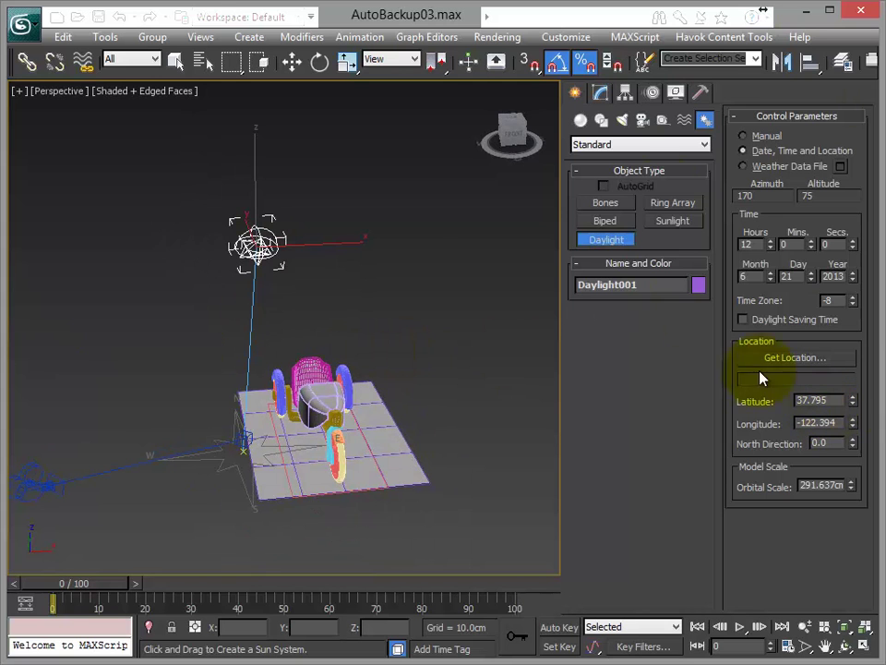
pyautogui.click(601, 93)
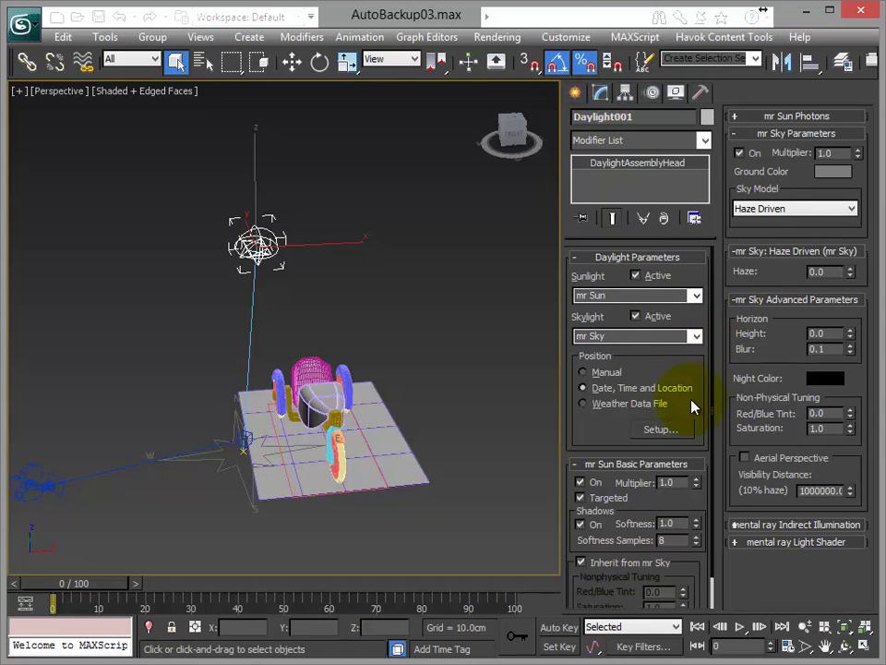
pyautogui.click(658, 429)
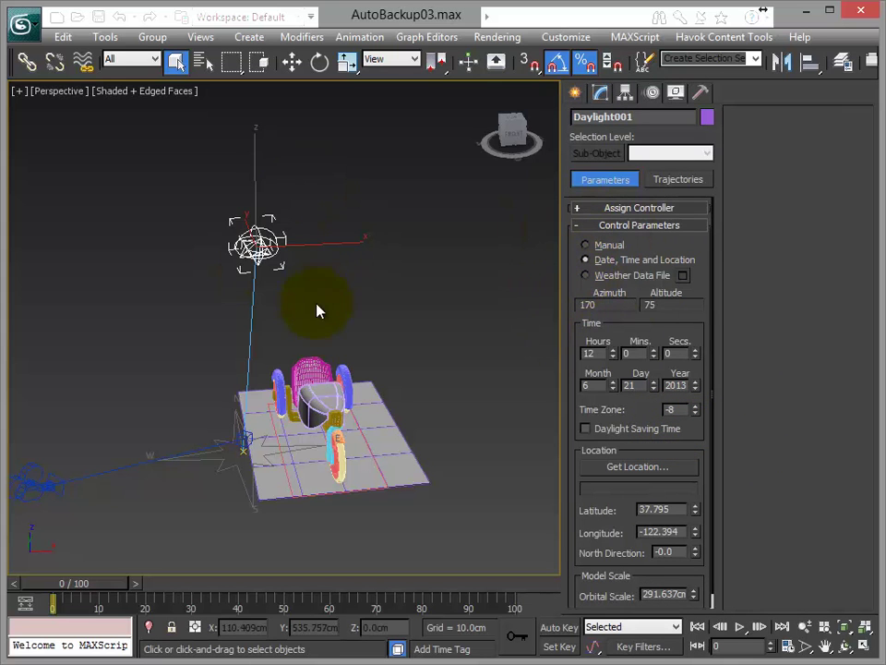
# Set the sun's Hours to 13, placing it at azimuth 246, altitude 62.
pyautogui.press('w')
pyautogui.click(305, 393)
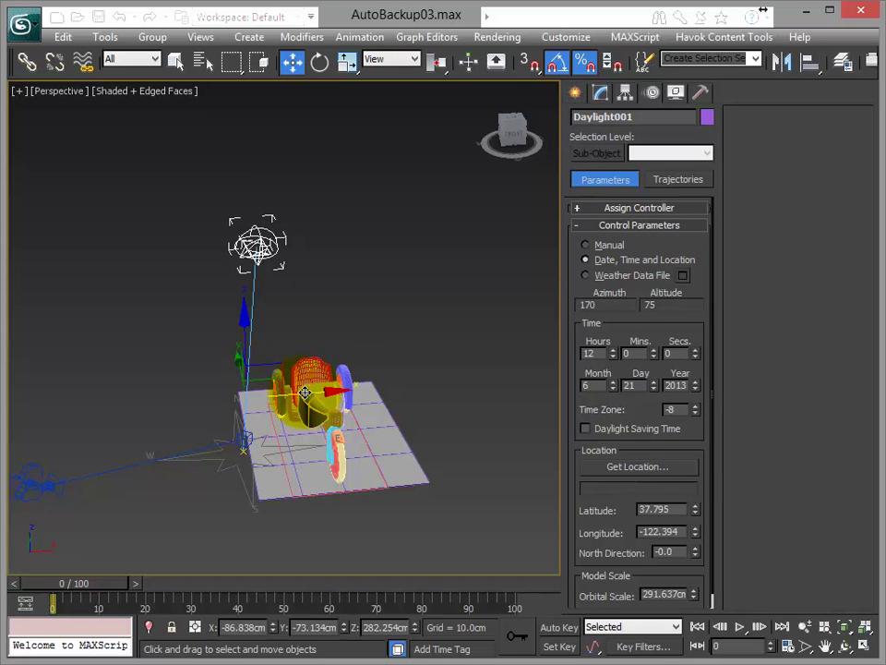
pyautogui.click(227, 386)
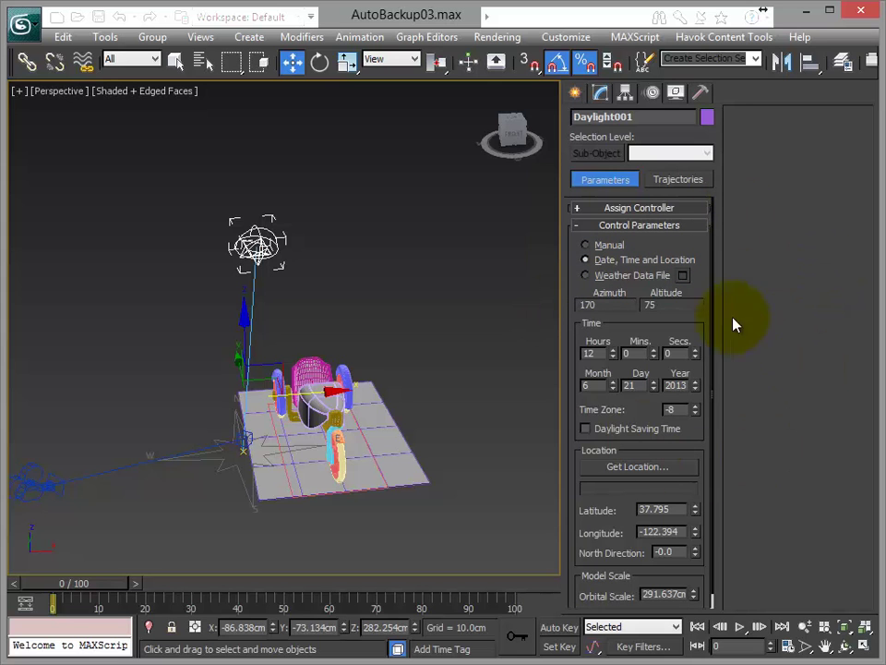
pyautogui.click(614, 350)
pyautogui.click(614, 350)
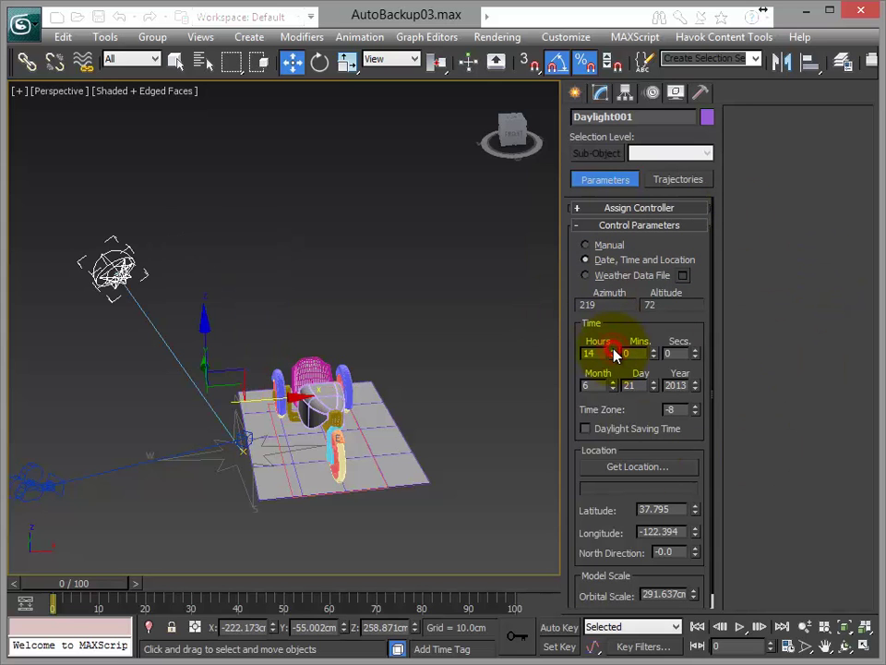
pyautogui.click(613, 356)
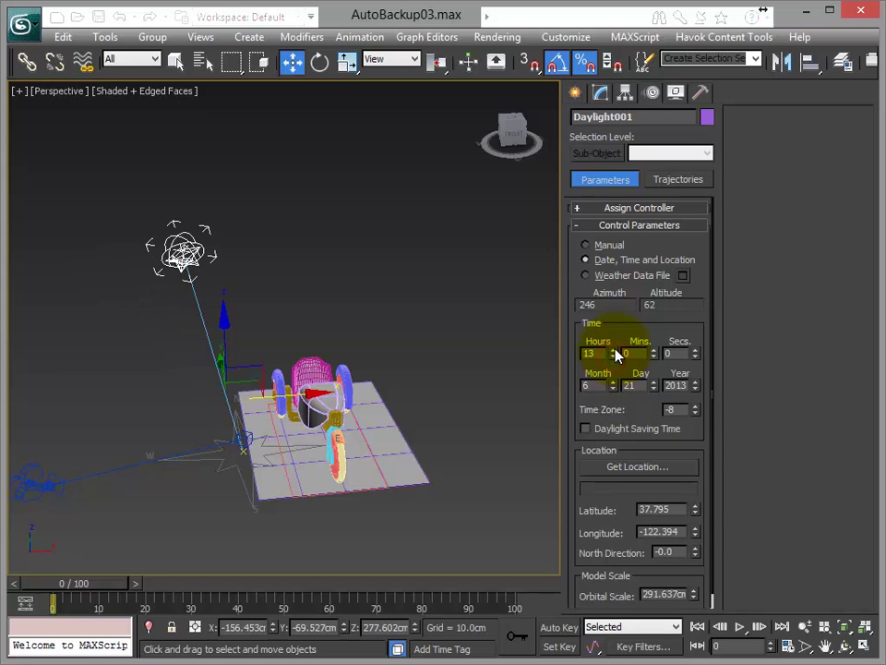
# Switch the viewport to Realistic shading and orbit around the scene.
pyautogui.click(117, 93)
pyautogui.click(157, 111)
pyautogui.moveTo(326, 376)
pyautogui.keyDown('alt'); pyautogui.mouseDown(button='middle')
pyautogui.moveTo(356, 302)
pyautogui.moveTo(349, 336)
pyautogui.moveTo(277, 241)
pyautogui.mouseUp(button='middle'); pyautogui.keyUp('alt')
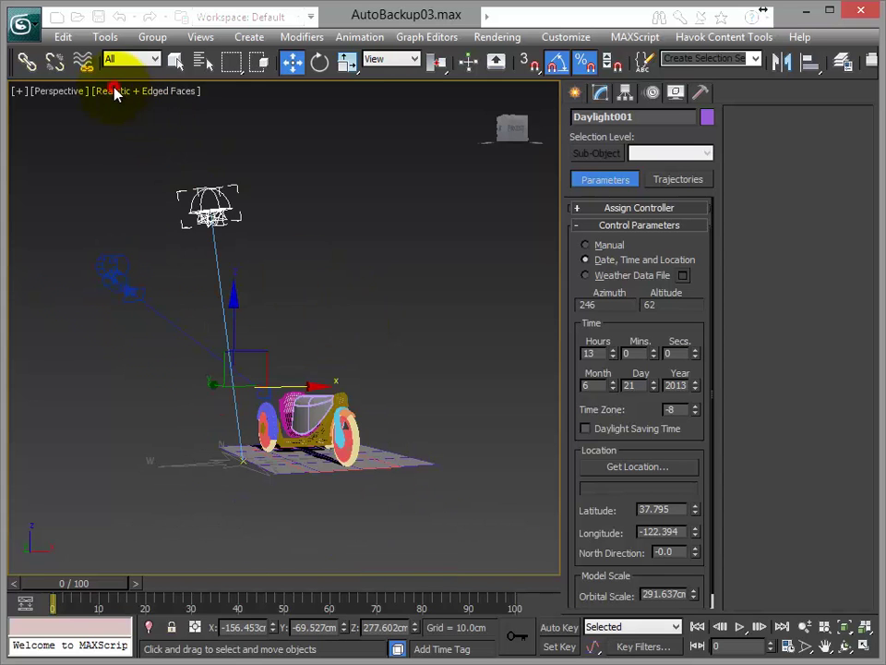
pyautogui.click(118, 93)
pyautogui.moveTo(196, 319)
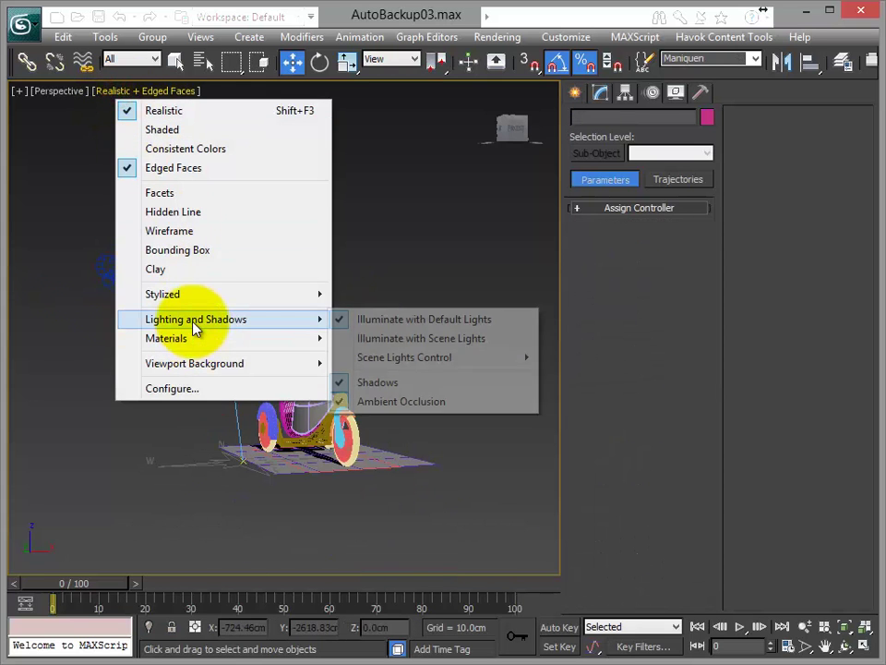
pyautogui.click(390, 338)
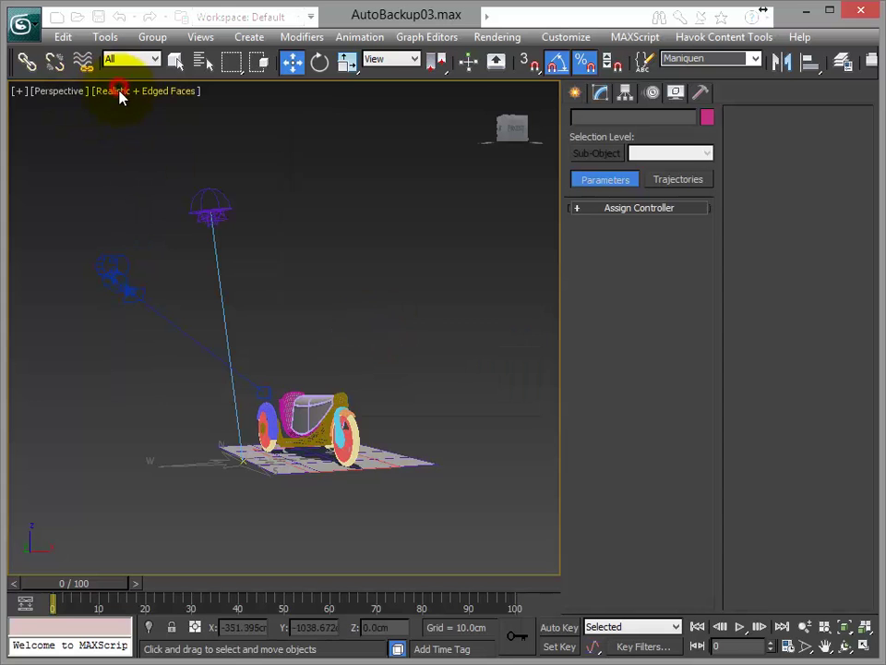
pyautogui.click(119, 93)
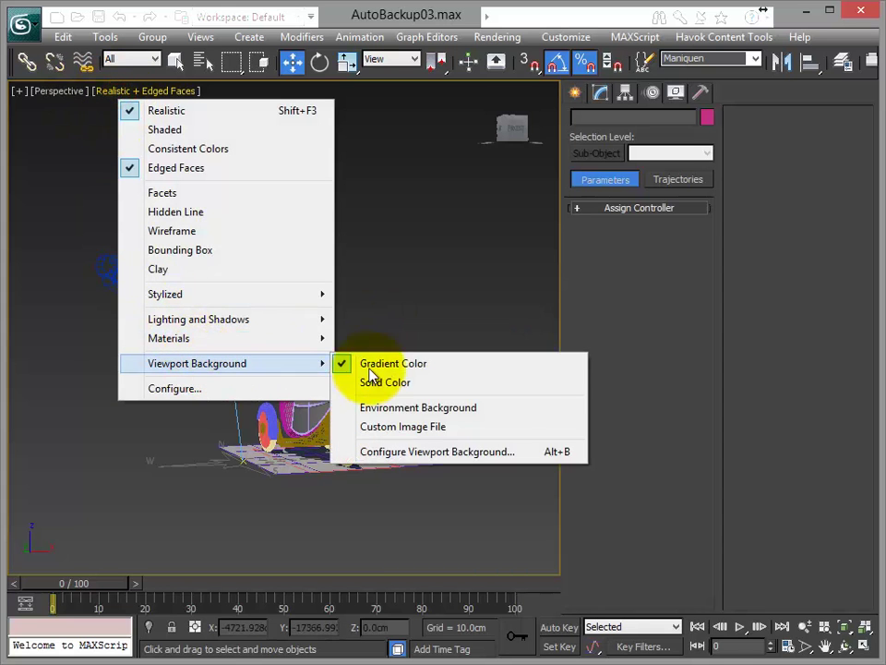
pyautogui.click(412, 408)
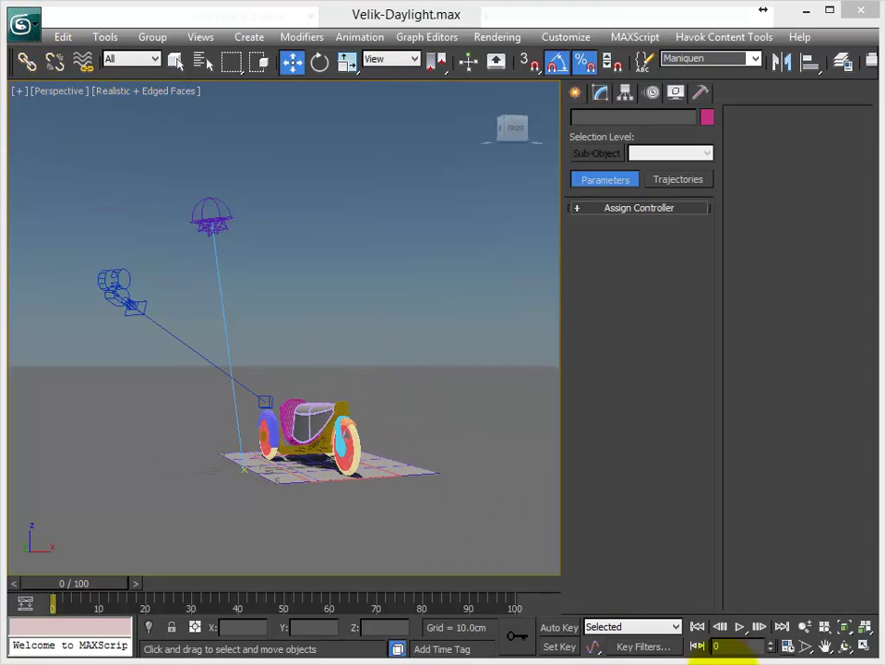
pyautogui.moveTo(388, 372)
pyautogui.mouseDown(button='middle')
pyautogui.moveTo(367, 379)
pyautogui.moveTo(230, 253)
pyautogui.mouseUp(button='middle')
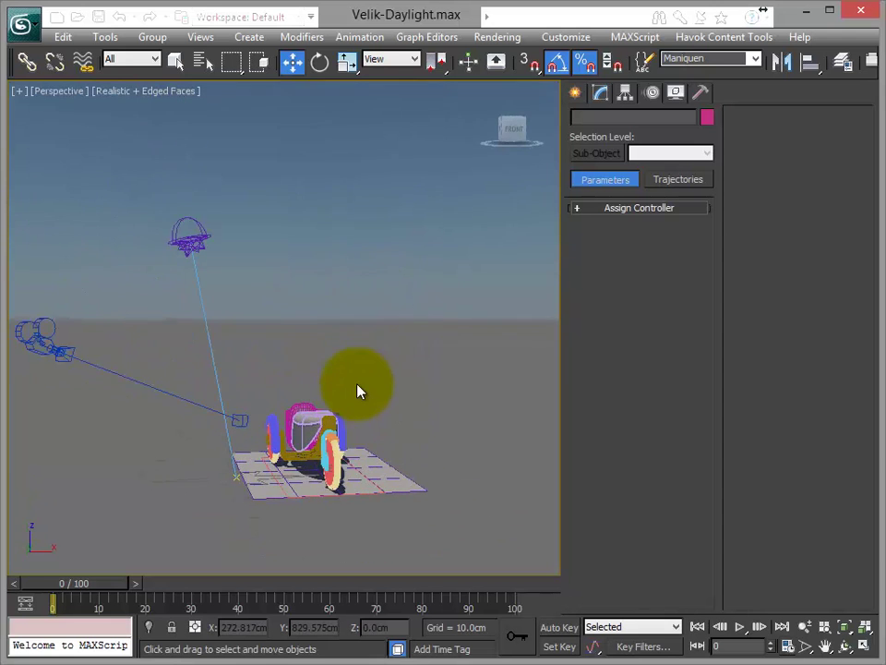
# Select Daylight001 and set it to 15:00 on 21 July 2013 with the spinners.
pyautogui.click(203, 239)
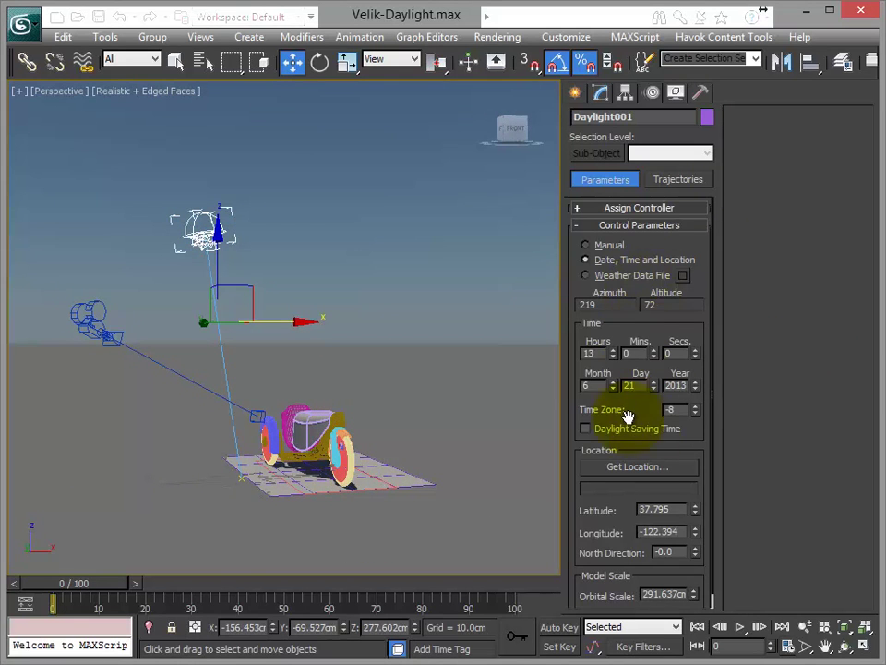
pyautogui.moveTo(616, 353)
pyautogui.mouseDown()
pyautogui.moveTo(615, 395)
pyautogui.moveTo(612, 386)
pyautogui.mouseUp()
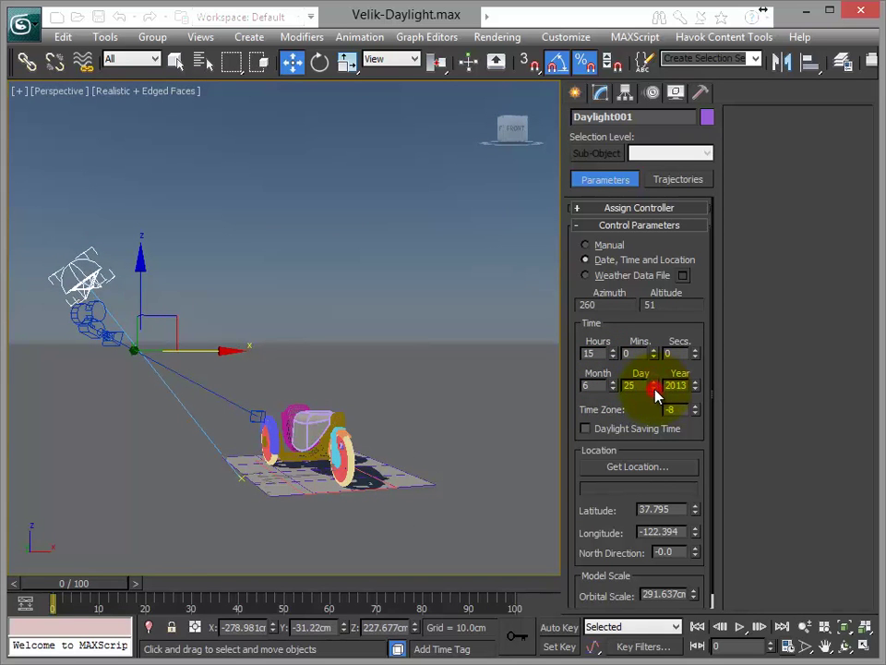
pyautogui.click(654, 389)
pyautogui.moveTo(613, 389); pyautogui.dragTo(614, 389)
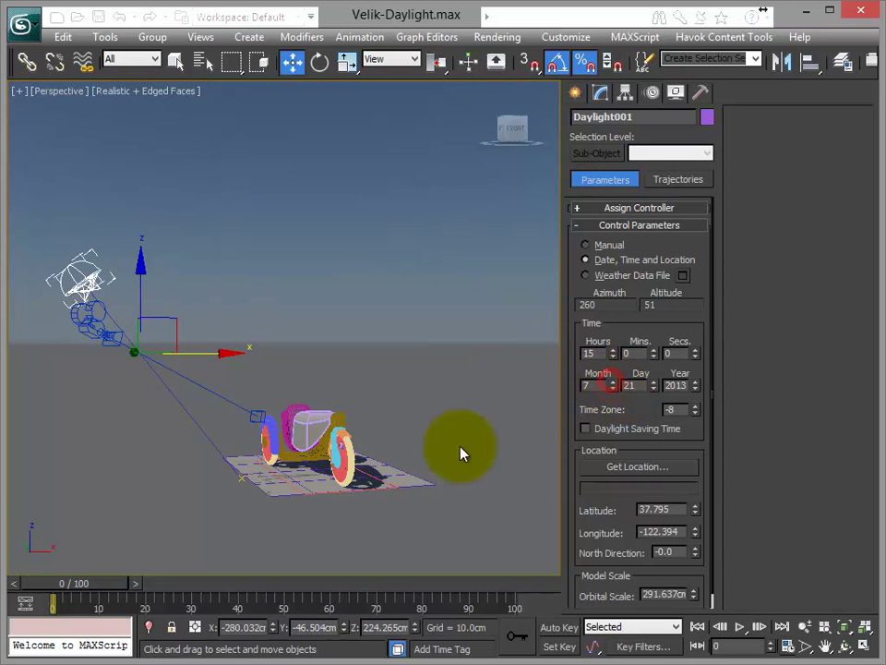
# Set the location to Moscow, Russia (latitude 55.75, longitude 37.7) from the Europe map.
pyautogui.click(672, 463)
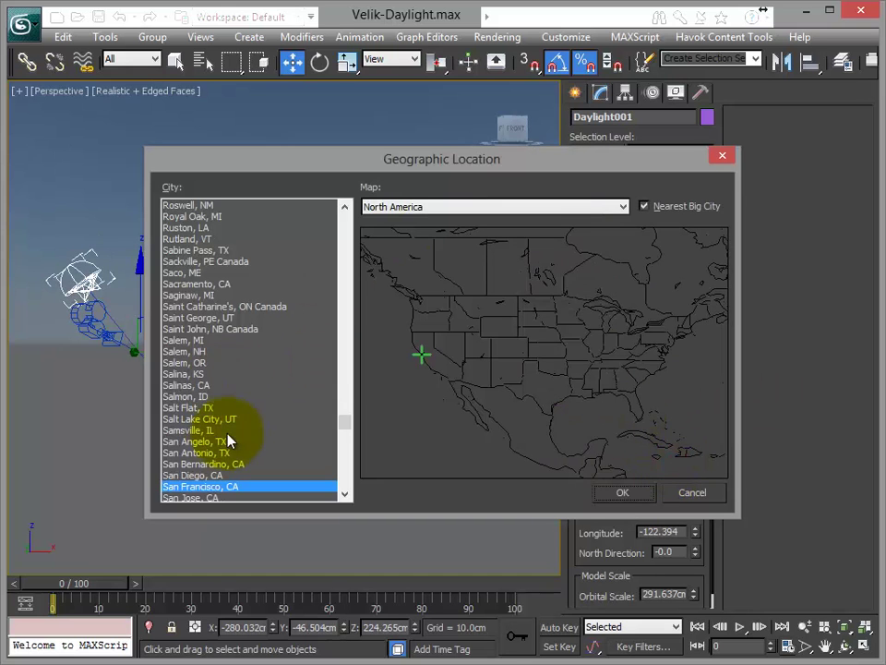
pyautogui.click(591, 208)
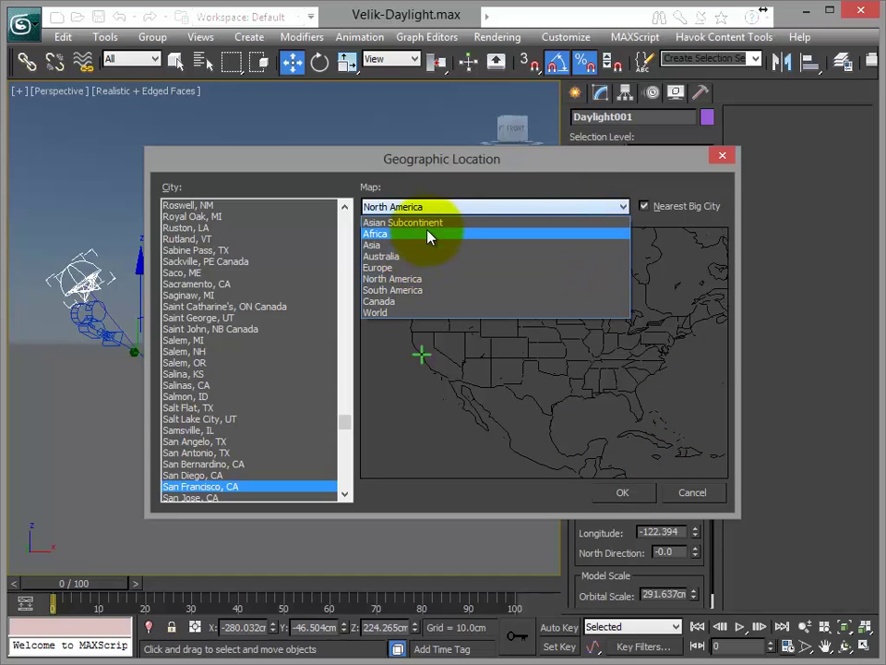
pyautogui.click(389, 270)
pyautogui.click(717, 312)
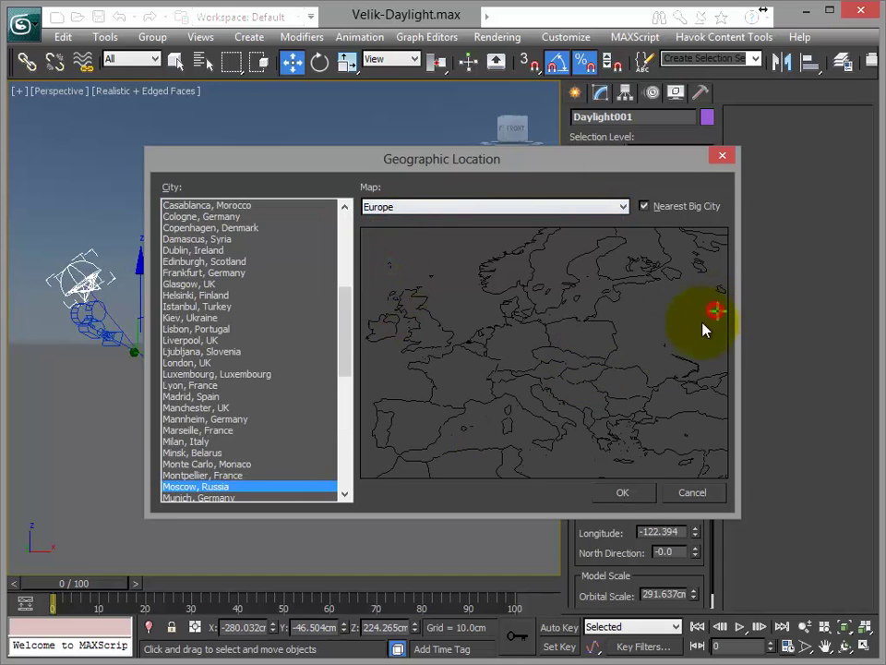
pyautogui.click(631, 494)
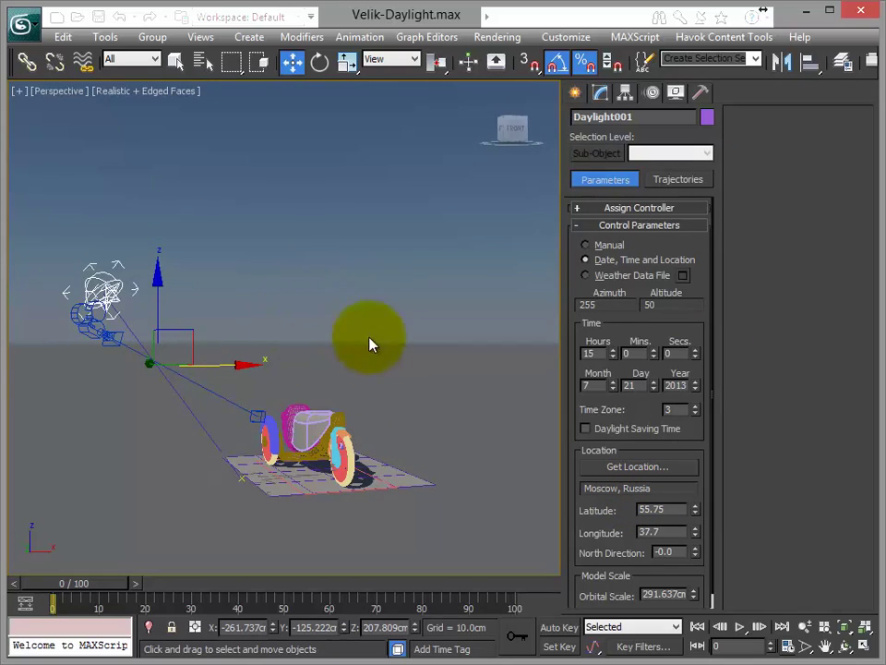
pyautogui.moveTo(399, 363)
pyautogui.keyDown('alt'); pyautogui.mouseDown(button='middle')
pyautogui.moveTo(323, 377)
pyautogui.moveTo(175, 341)
pyautogui.moveTo(113, 336)
pyautogui.moveTo(158, 307)
pyautogui.moveTo(267, 296)
pyautogui.moveTo(372, 356)
pyautogui.moveTo(341, 421)
pyautogui.moveTo(439, 405)
pyautogui.moveTo(391, 431)
pyautogui.moveTo(417, 426)
pyautogui.moveTo(398, 459)
pyautogui.moveTo(332, 376)
pyautogui.moveTo(345, 336)
pyautogui.moveTo(380, 398)
pyautogui.moveTo(394, 403)
pyautogui.moveTo(419, 364)
pyautogui.moveTo(409, 384)
pyautogui.moveTo(208, 390)
pyautogui.moveTo(83, 431)
pyautogui.moveTo(425, 362)
pyautogui.moveTo(401, 386)
pyautogui.moveTo(420, 422)
pyautogui.moveTo(393, 429)
pyautogui.mouseUp(button='middle'); pyautogui.keyUp('alt')
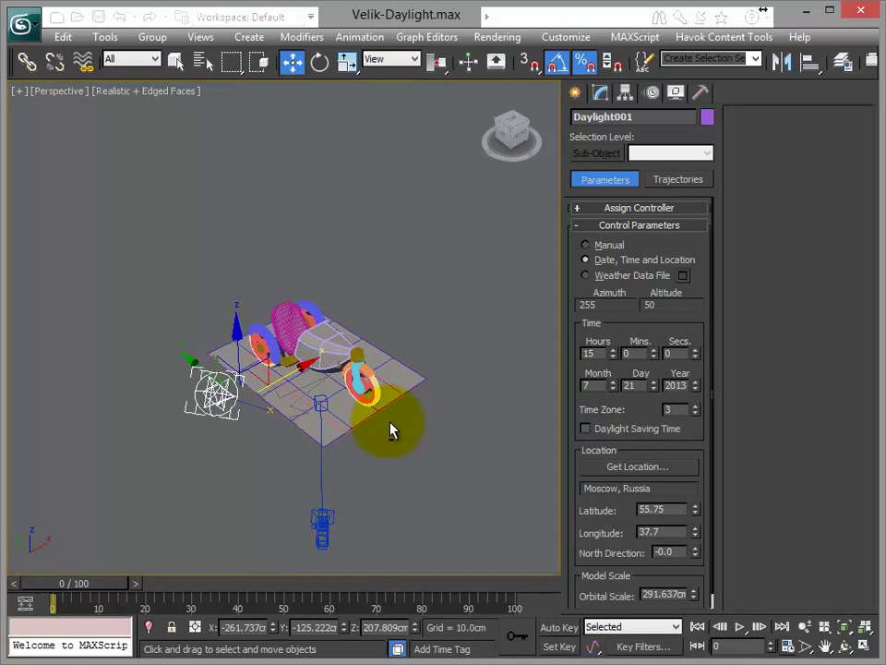
# Switch the sun to Manual positioning and raise it higher above the car.
pyautogui.click(586, 244)
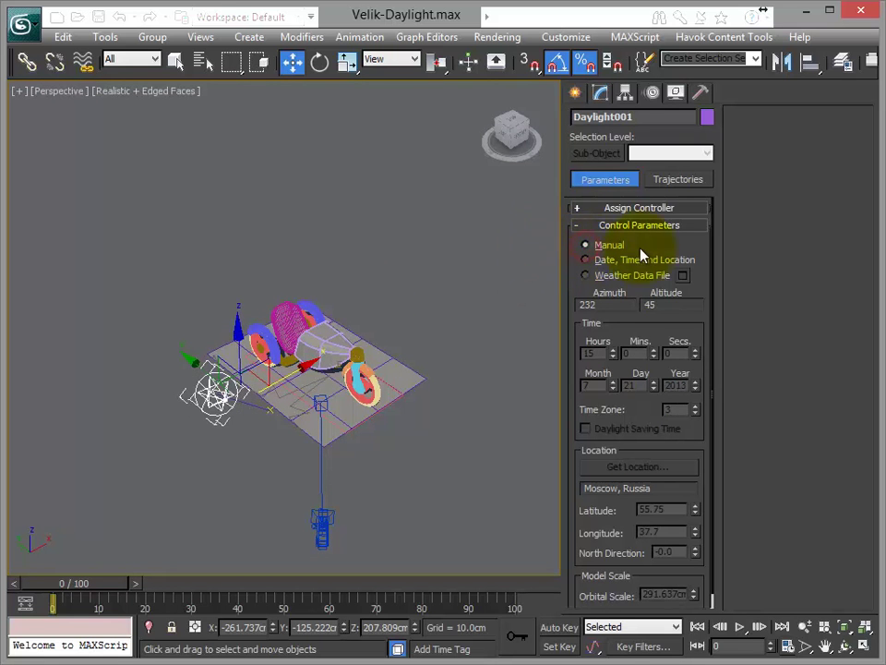
pyautogui.moveTo(206, 387)
pyautogui.keyDown('alt'); pyautogui.mouseDown(button='middle')
pyautogui.moveTo(248, 386)
pyautogui.moveTo(282, 426)
pyautogui.moveTo(412, 440)
pyautogui.moveTo(225, 394)
pyautogui.mouseUp(button='middle'); pyautogui.keyUp('alt')
pyautogui.moveTo(225, 394)
pyautogui.mouseDown()
pyautogui.moveTo(238, 334)
pyautogui.moveTo(203, 374)
pyautogui.moveTo(70, 434)
pyautogui.moveTo(10, 472)
pyautogui.moveTo(149, 487)
pyautogui.moveTo(205, 401)
pyautogui.moveTo(133, 466)
pyautogui.moveTo(95, 485)
pyautogui.moveTo(243, 471)
pyautogui.mouseUp()
pyautogui.moveTo(243, 471)
pyautogui.keyDown('alt'); pyautogui.mouseDown(button='middle')
pyautogui.moveTo(217, 376)
pyautogui.moveTo(356, 356)
pyautogui.mouseUp(button='middle'); pyautogui.keyUp('alt')
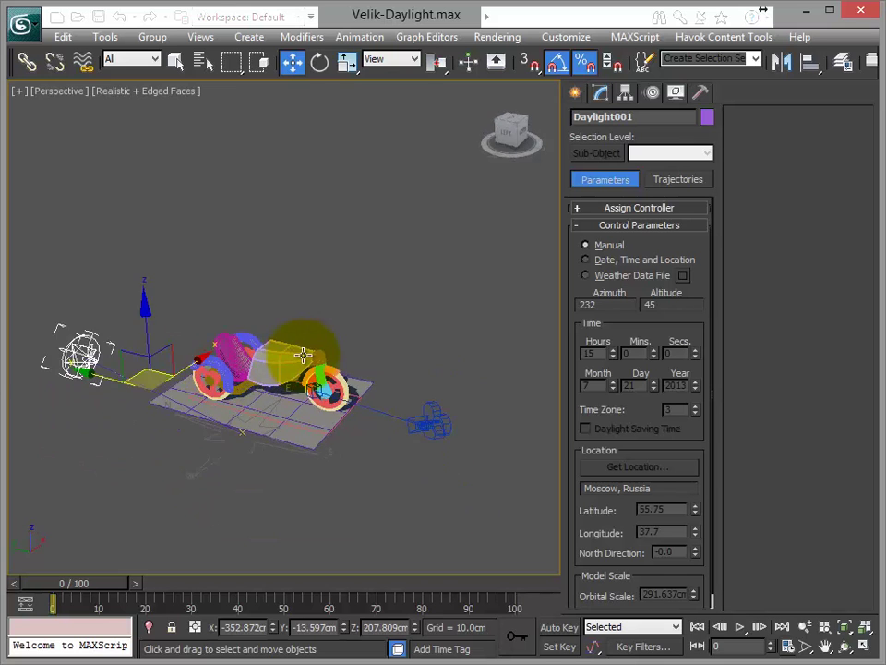
# Check the Camera001 view, nudge the sun's Y position, then orbit from the Top view.
pyautogui.press('c')
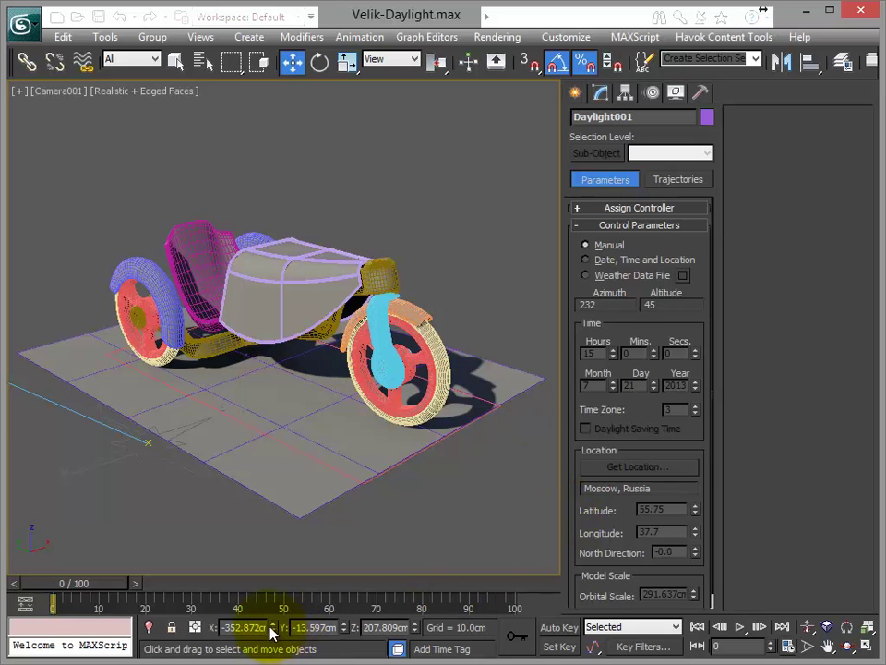
pyautogui.moveTo(275, 606)
pyautogui.mouseDown()
pyautogui.moveTo(260, 620)
pyautogui.moveTo(305, 42)
pyautogui.moveTo(338, 636)
pyautogui.moveTo(310, 494)
pyautogui.moveTo(395, 644)
pyautogui.moveTo(382, 293)
pyautogui.moveTo(513, 436)
pyautogui.mouseUp()
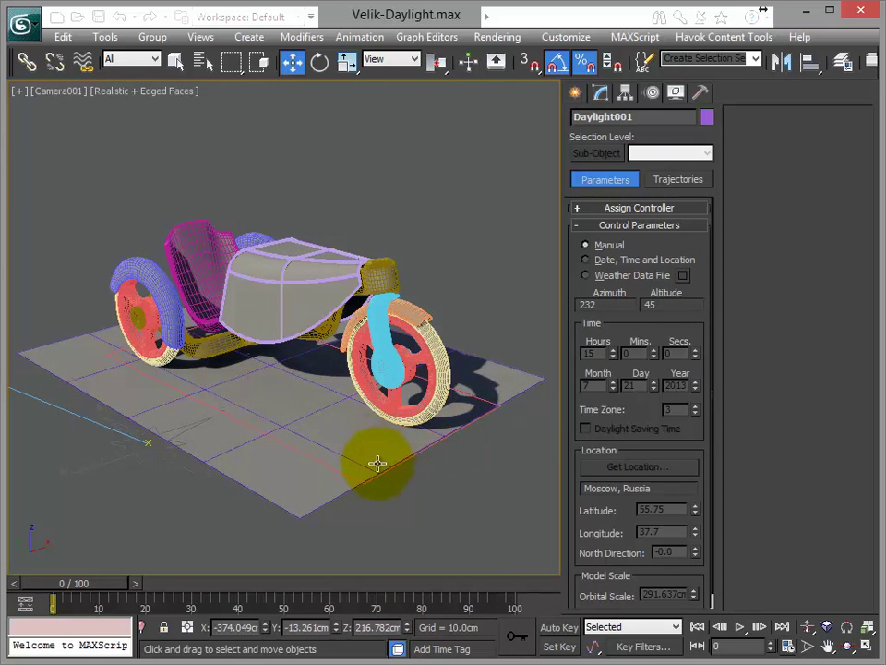
pyautogui.press('t')
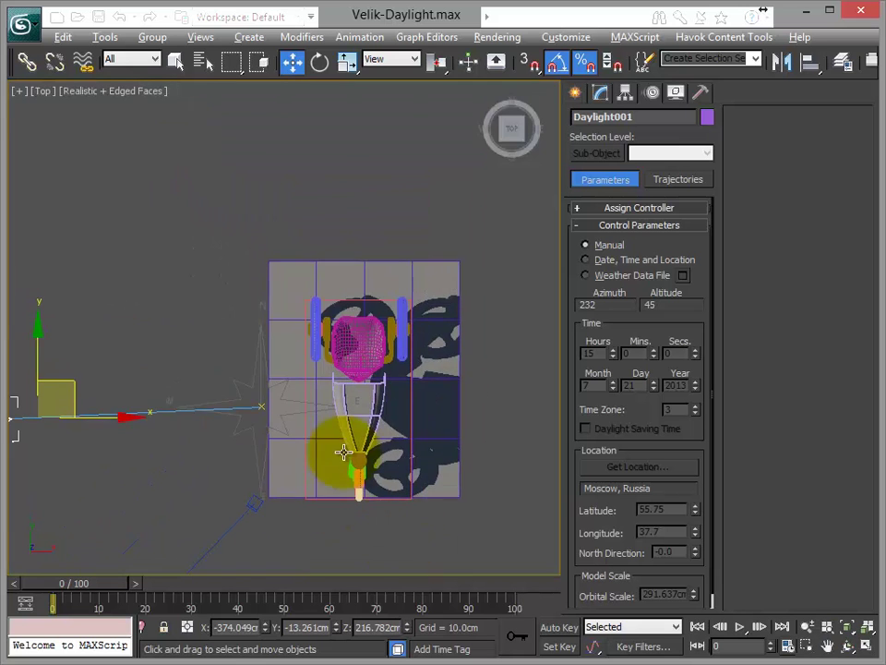
pyautogui.keyDown('alt'); pyautogui.moveTo(343, 452); pyautogui.dragTo(415, 372, button='middle'); pyautogui.keyUp('alt')
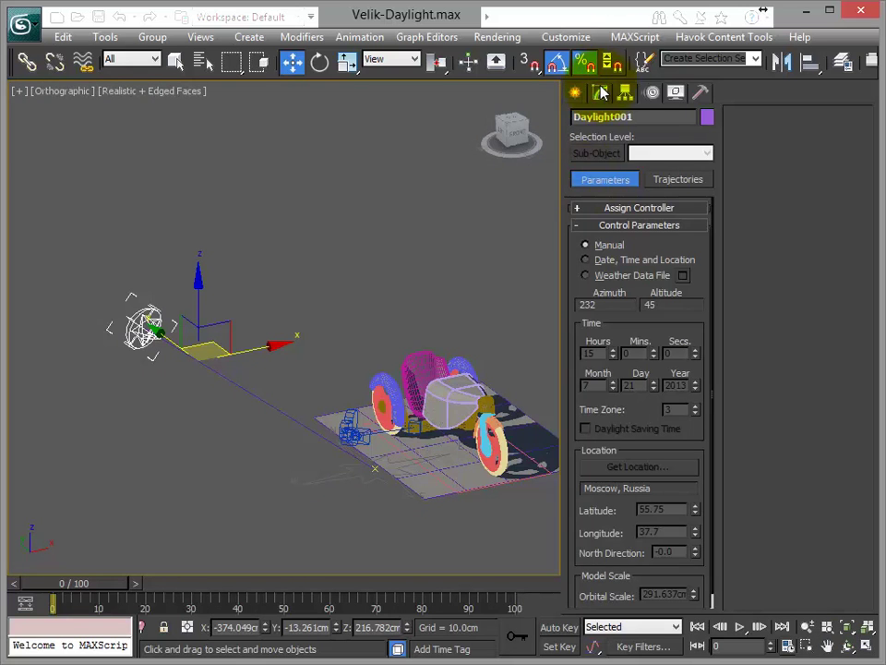
# Show Daylight001's parameters in the Modify panel and return to the Perspective view.
pyautogui.click(601, 92)
pyautogui.moveTo(195, 297)
pyautogui.keyDown('alt'); pyautogui.mouseDown(button='middle')
pyautogui.moveTo(359, 319)
pyautogui.moveTo(250, 338)
pyautogui.moveTo(289, 306)
pyautogui.moveTo(389, 292)
pyautogui.moveTo(251, 331)
pyautogui.moveTo(74, 338)
pyautogui.moveTo(232, 303)
pyautogui.moveTo(327, 307)
pyautogui.moveTo(376, 336)
pyautogui.moveTo(357, 329)
pyautogui.moveTo(372, 326)
pyautogui.moveTo(373, 307)
pyautogui.moveTo(208, 274)
pyautogui.mouseUp(button='middle'); pyautogui.keyUp('alt')
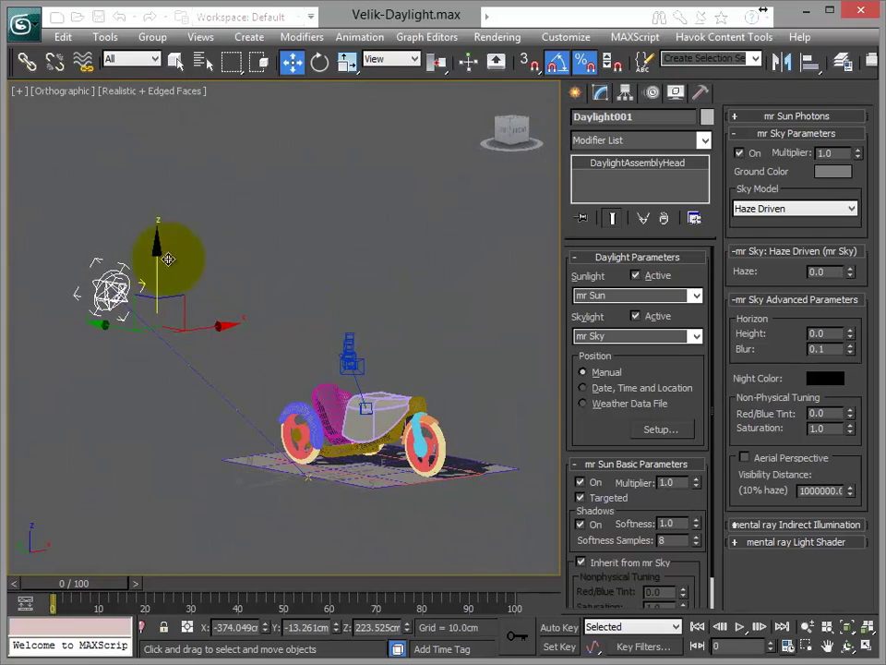
pyautogui.moveTo(159, 251)
pyautogui.keyDown('alt'); pyautogui.mouseDown(button='middle')
pyautogui.moveTo(157, 232)
pyautogui.moveTo(352, 311)
pyautogui.moveTo(356, 340)
pyautogui.moveTo(344, 317)
pyautogui.moveTo(362, 327)
pyautogui.moveTo(370, 352)
pyautogui.moveTo(362, 328)
pyautogui.moveTo(317, 315)
pyautogui.moveTo(330, 304)
pyautogui.moveTo(301, 271)
pyautogui.moveTo(211, 301)
pyautogui.moveTo(149, 253)
pyautogui.moveTo(223, 250)
pyautogui.moveTo(352, 303)
pyautogui.moveTo(337, 347)
pyautogui.moveTo(351, 332)
pyautogui.moveTo(338, 314)
pyautogui.moveTo(335, 344)
pyautogui.moveTo(265, 313)
pyautogui.moveTo(311, 322)
pyautogui.moveTo(308, 287)
pyautogui.mouseUp(button='middle'); pyautogui.keyUp('alt')
pyautogui.press('p')
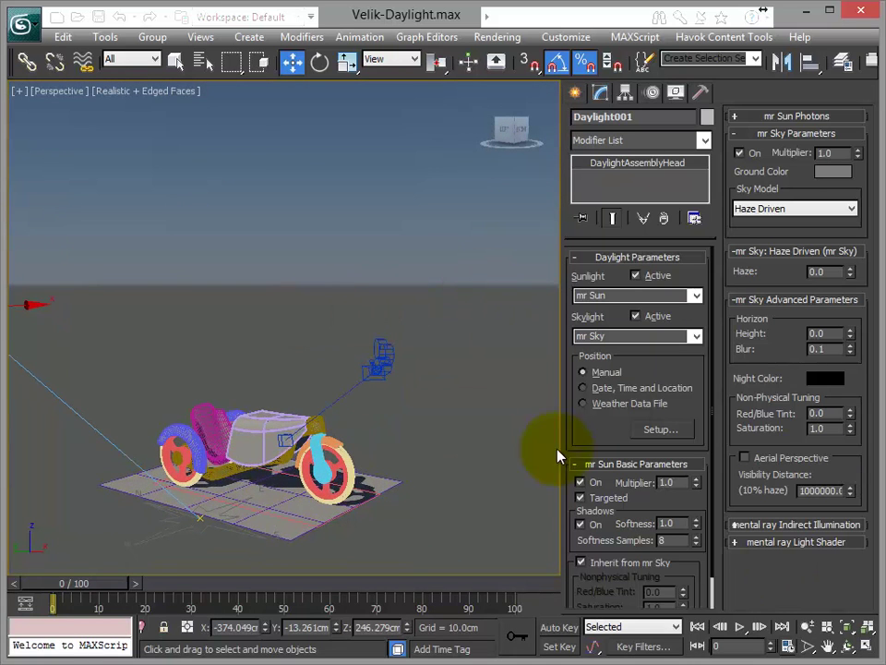
# Toggle mr Sun off and on twice to compare, leaving the sunlight on.
pyautogui.click(580, 482)
pyautogui.click(580, 482)
pyautogui.click(580, 482)
pyautogui.click(580, 482)
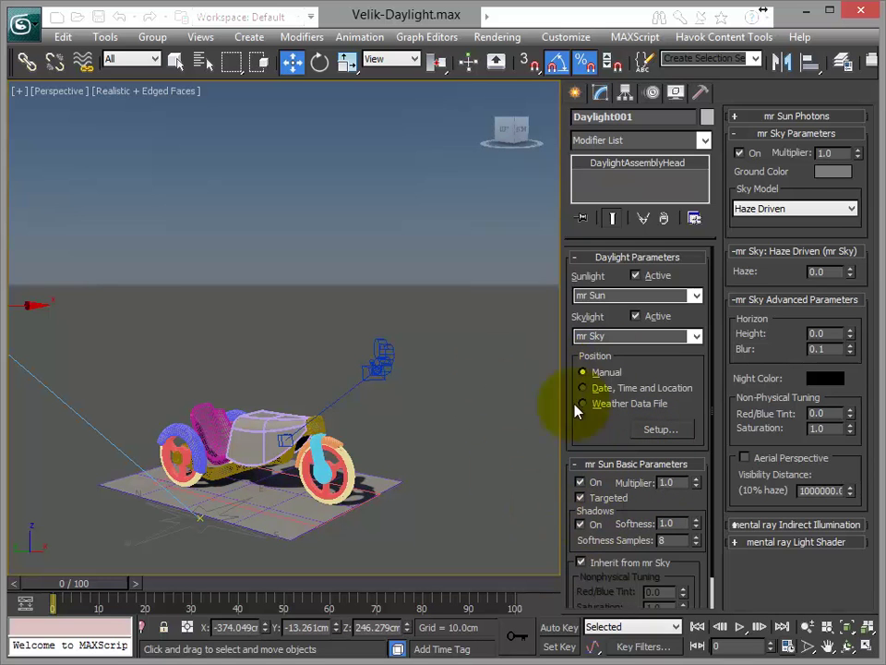
pyautogui.moveTo(139, 434)
pyautogui.keyDown('alt'); pyautogui.mouseDown(button='middle')
pyautogui.moveTo(267, 494)
pyautogui.moveTo(395, 340)
pyautogui.mouseUp(button='middle'); pyautogui.keyUp('alt')
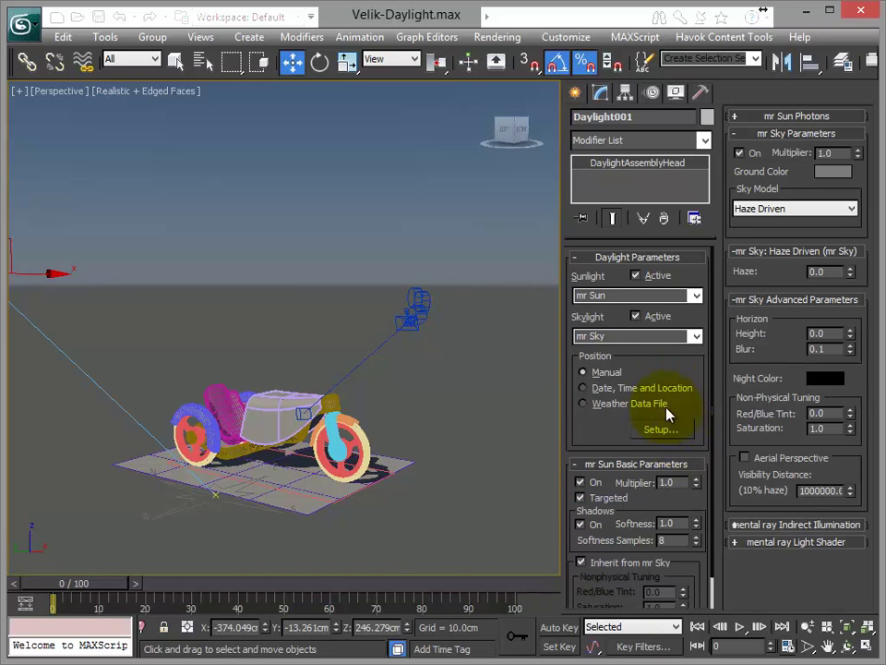
# Turn off mr Sky, reframe the bike, and test-render to inspect pixel colours.
pyautogui.click(740, 153)
pyautogui.moveTo(419, 412); pyautogui.dragTo(390, 434, button='middle')
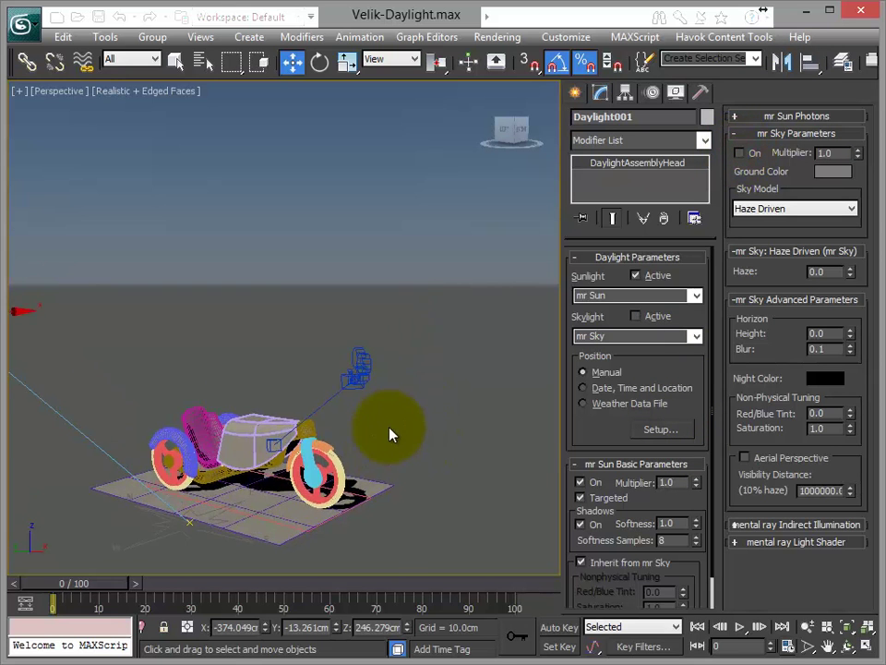
pyautogui.scroll(3, 390, 434)
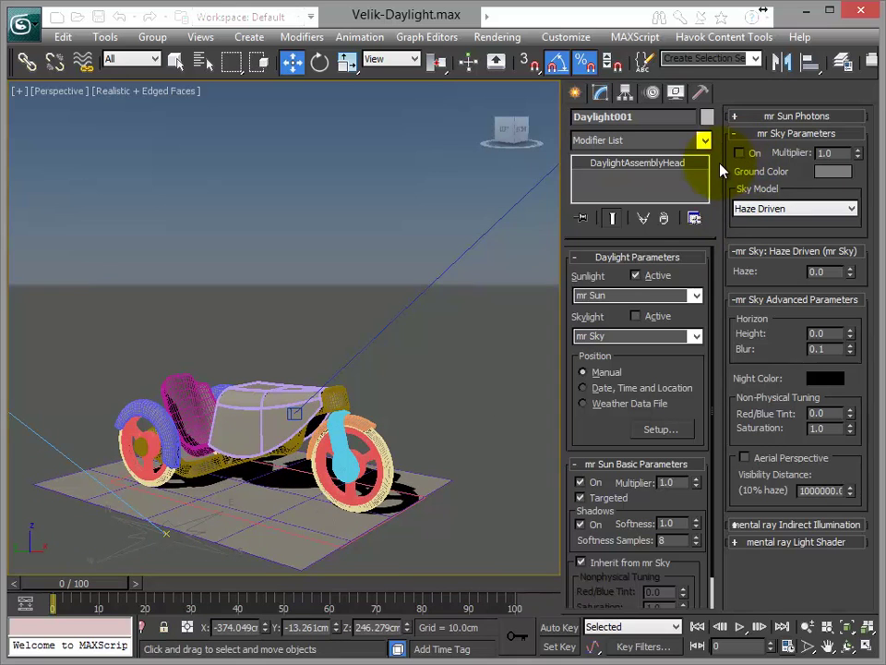
pyautogui.hotkey('shift', 'q')
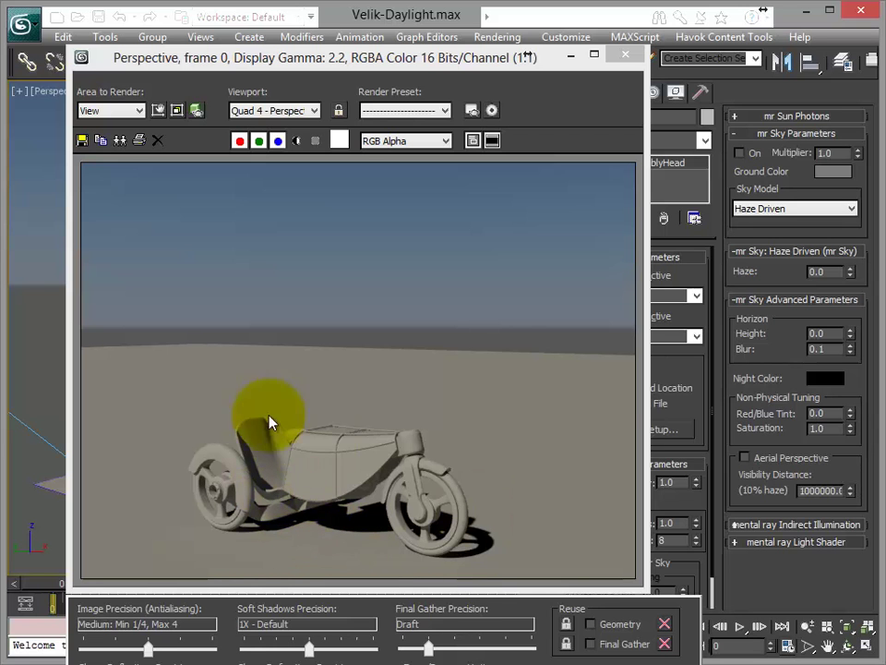
pyautogui.moveTo(362, 525)
pyautogui.mouseDown(button='right')
pyautogui.moveTo(379, 533)
pyautogui.moveTo(356, 519)
pyautogui.mouseUp(button='right')
pyautogui.click(625, 55)
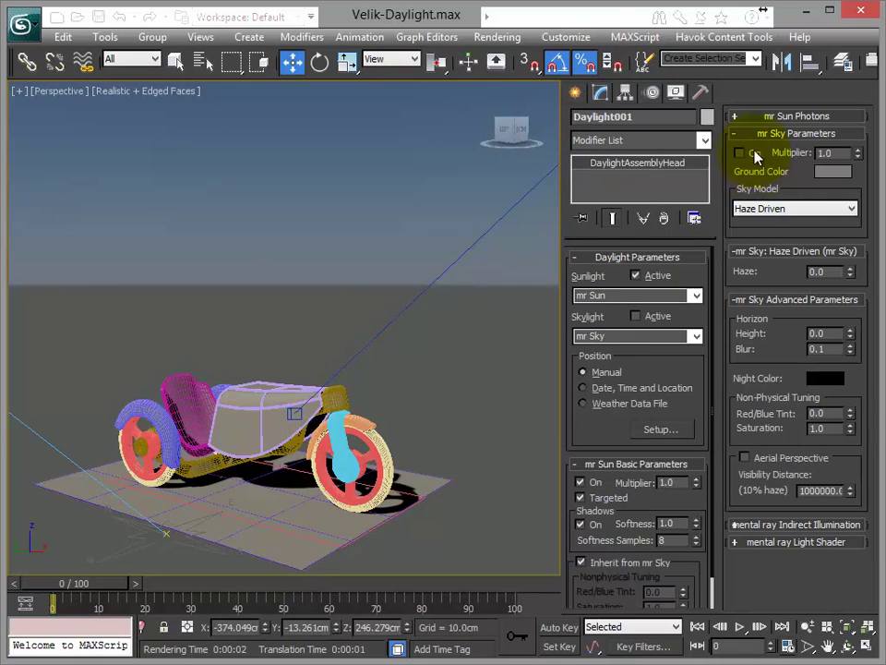
# Turn mr Sky back on, try sun multipliers 1.5 and 0.3 with less sky, and test-render.
pyautogui.click(739, 153)
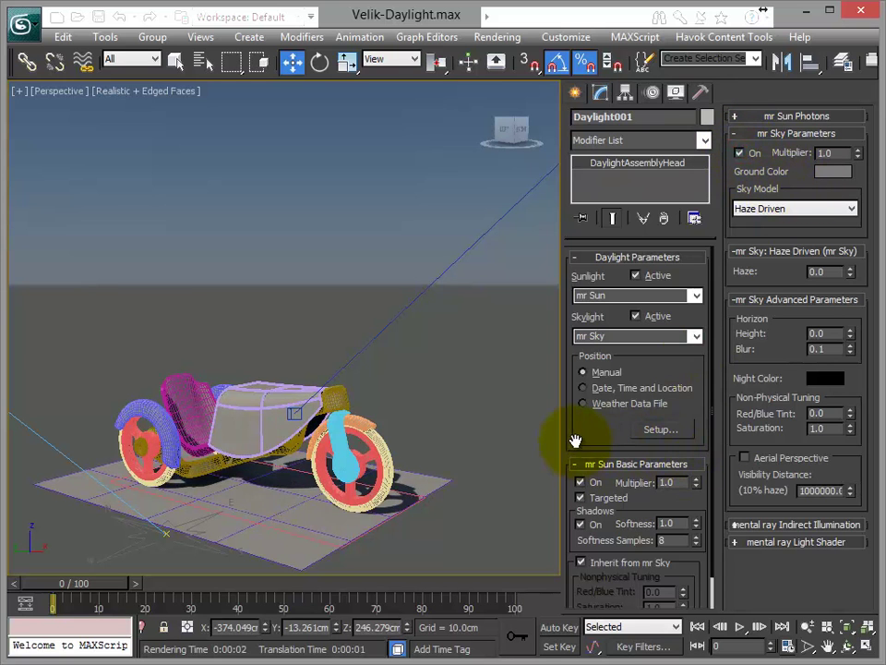
pyautogui.scroll(-1, 574, 434)
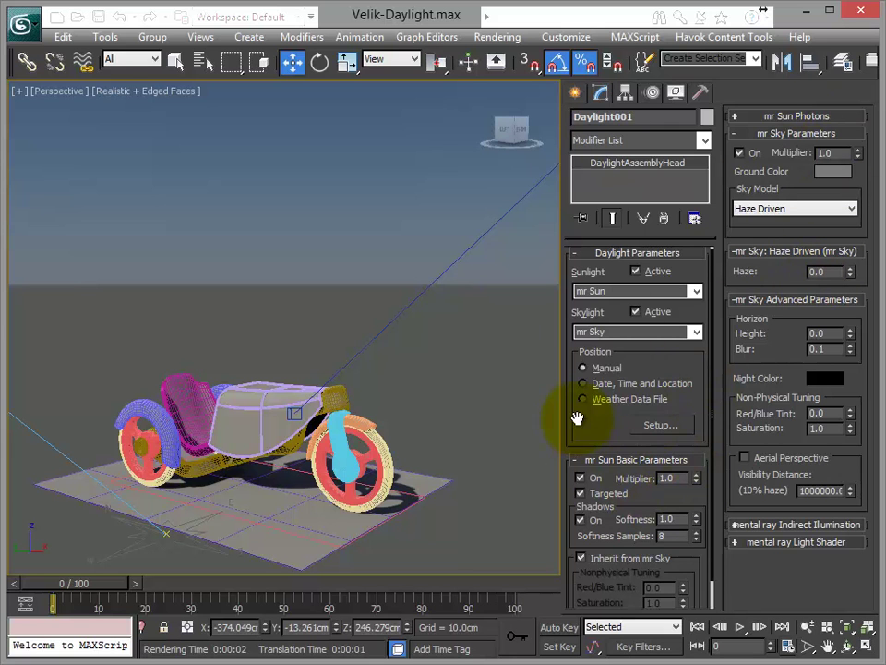
pyautogui.moveTo(577, 419); pyautogui.dragTo(580, 373)
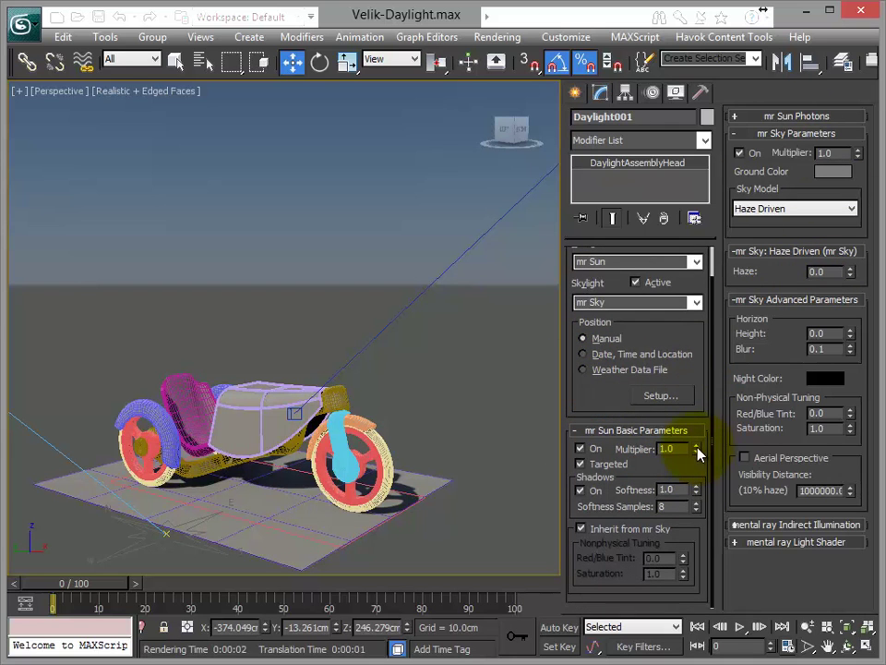
pyautogui.moveTo(698, 452); pyautogui.dragTo(695, 448)
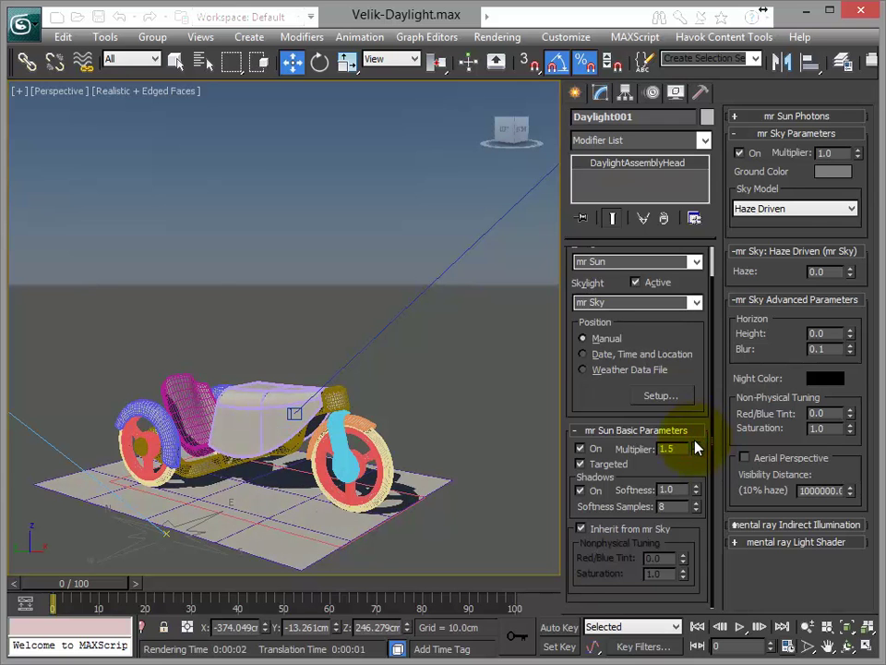
pyautogui.moveTo(859, 155)
pyautogui.mouseDown()
pyautogui.moveTo(859, 171)
pyautogui.moveTo(859, 135)
pyautogui.mouseUp()
pyautogui.moveTo(696, 450); pyautogui.dragTo(698, 458)
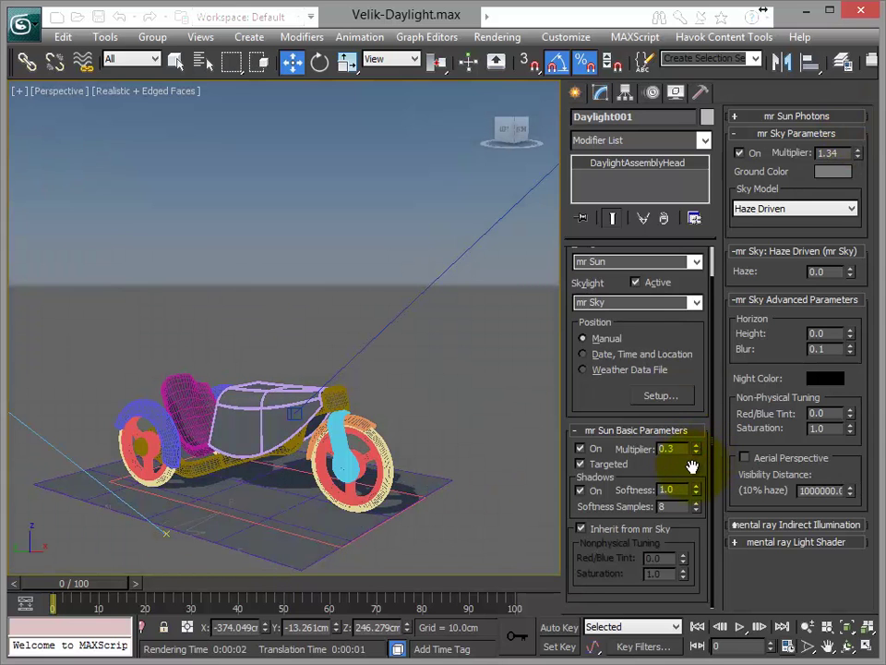
pyautogui.hotkey('shift', 'q')
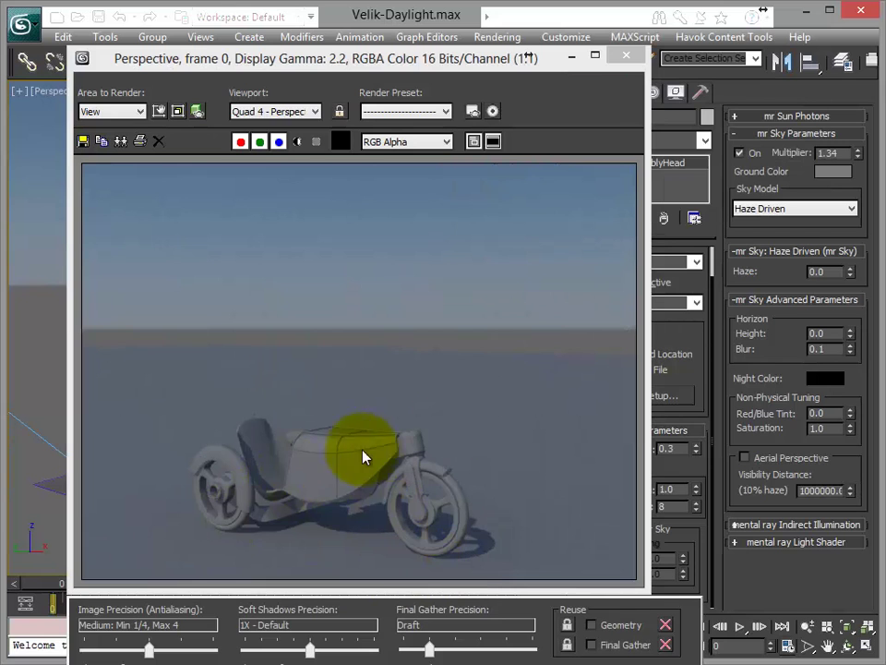
pyautogui.click(628, 59)
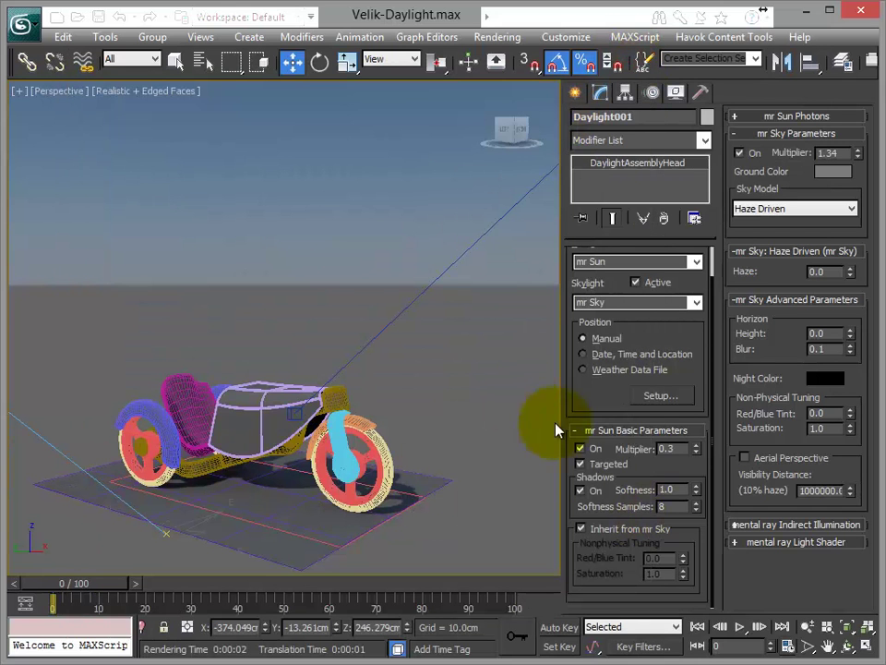
# Set the mr Sun multiplier to 1 and start editing the mr Sky multiplier.
pyautogui.doubleClick(667, 449)
pyautogui.write('1')
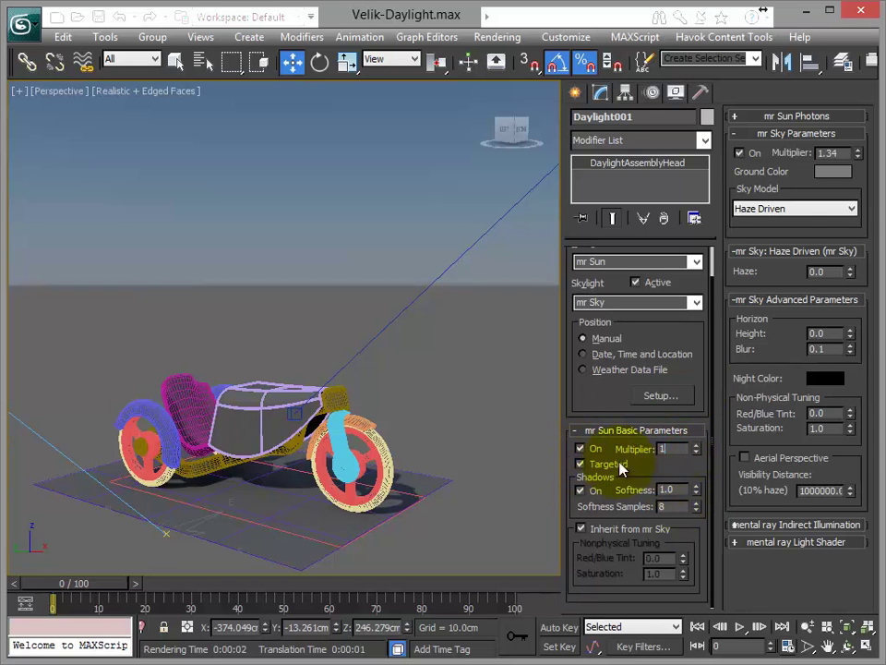
pyautogui.doubleClick(829, 153)
# Commit the mr Sky multiplier of 1.0 and keep the Haze Driven sky model.
pyautogui.write('1')
pyautogui.press('Return')
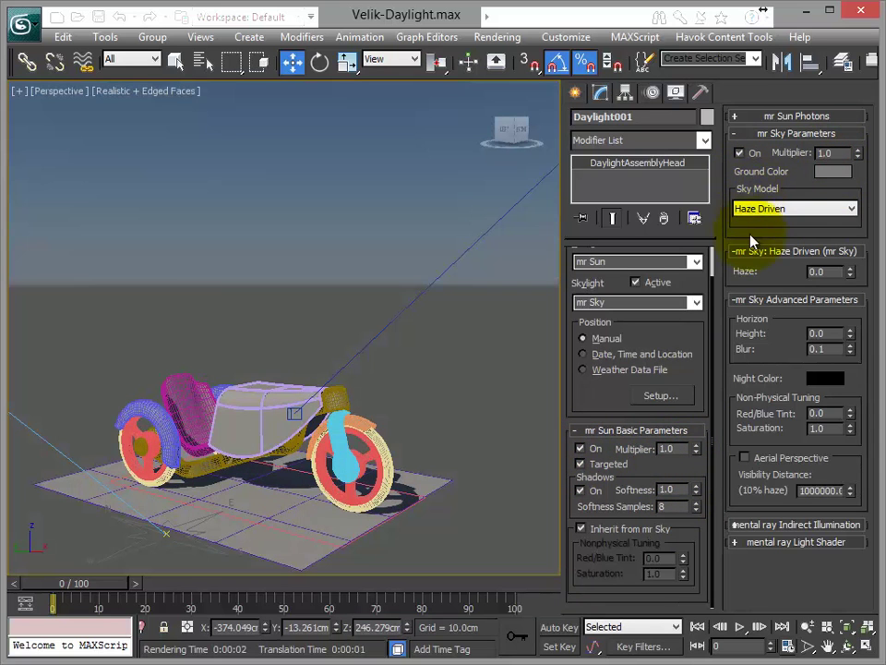
pyautogui.click(790, 209)
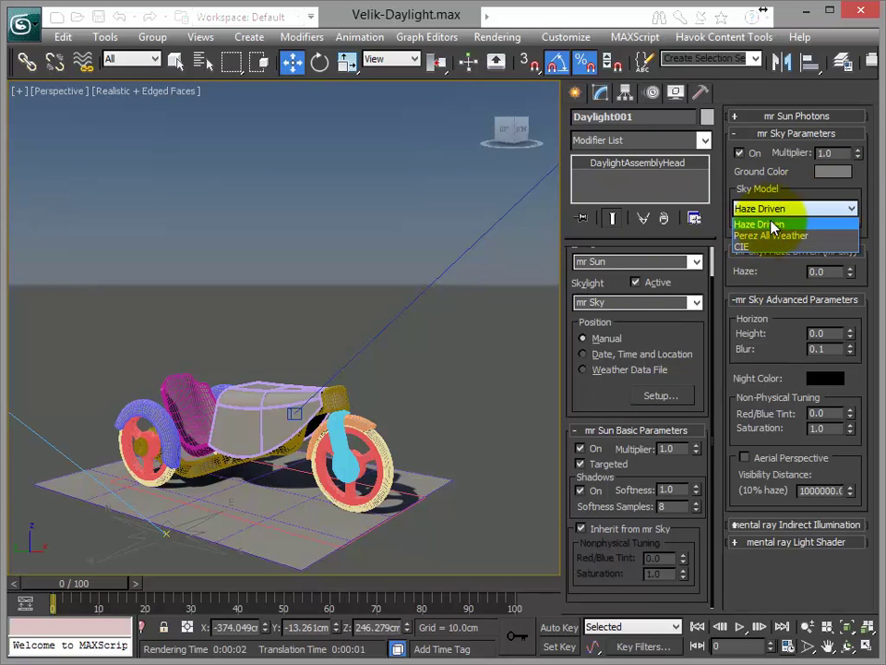
pyautogui.click(774, 225)
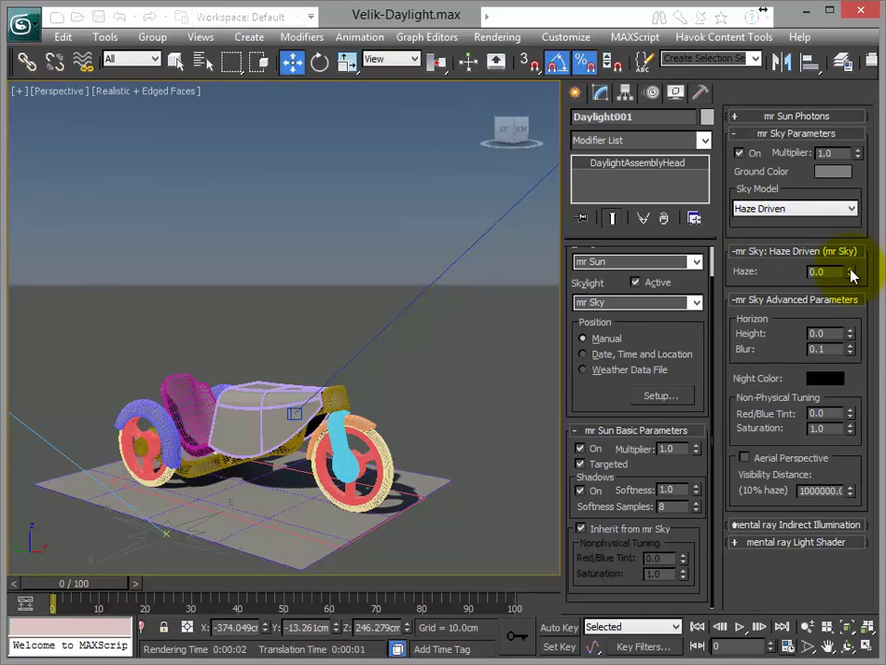
# Raise the sky haze to 7.0 and test-render the hazier scene.
pyautogui.moveTo(853, 276)
pyautogui.mouseDown()
pyautogui.moveTo(856, 242)
pyautogui.moveTo(858, 251)
pyautogui.moveTo(848, 215)
pyautogui.mouseUp()
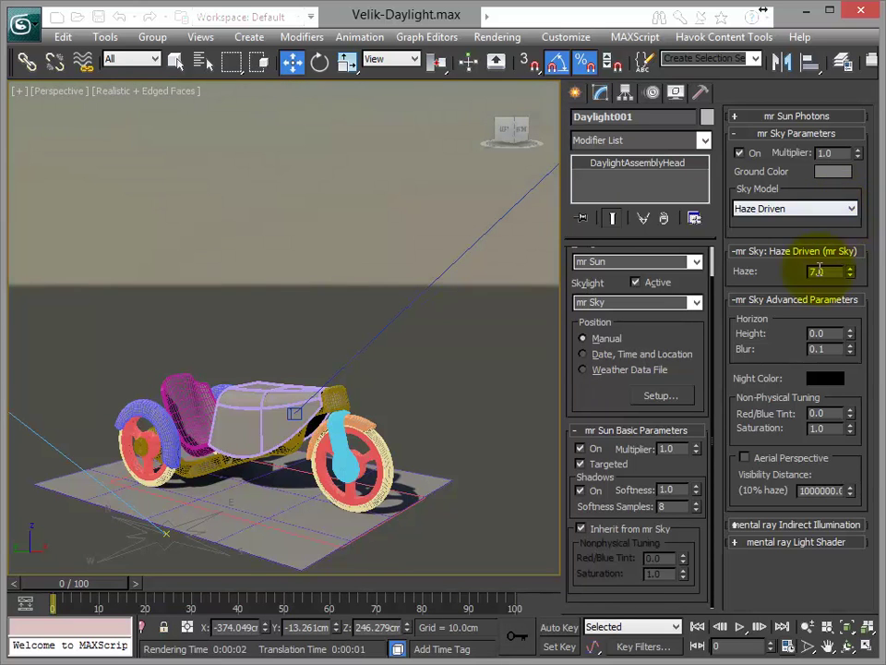
pyautogui.hotkey('shift', 'q')
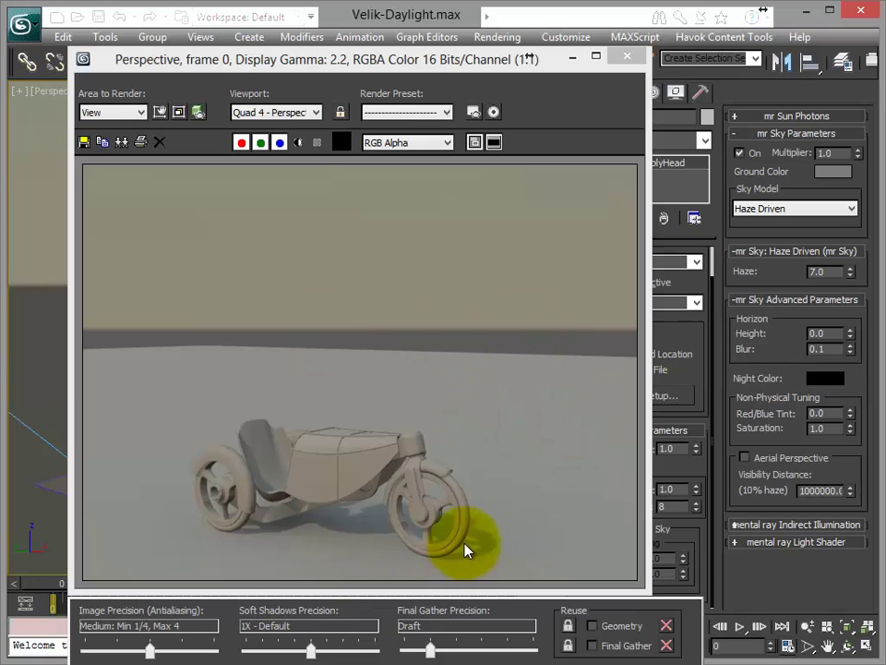
pyautogui.click(629, 61)
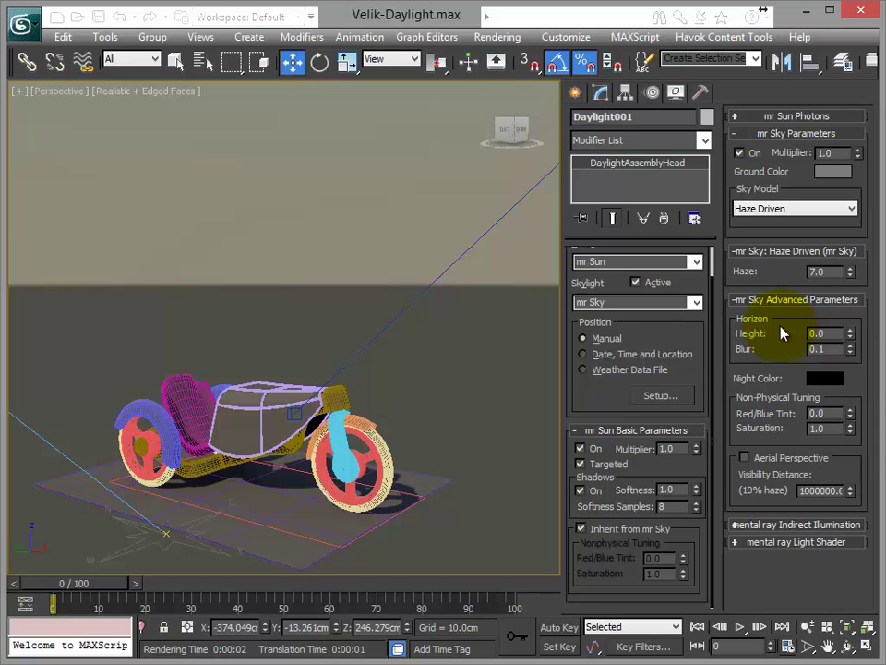
# In Environment and Effects, lower the mr Photographic Exposure white point to 5500.
pyautogui.click(486, 38)
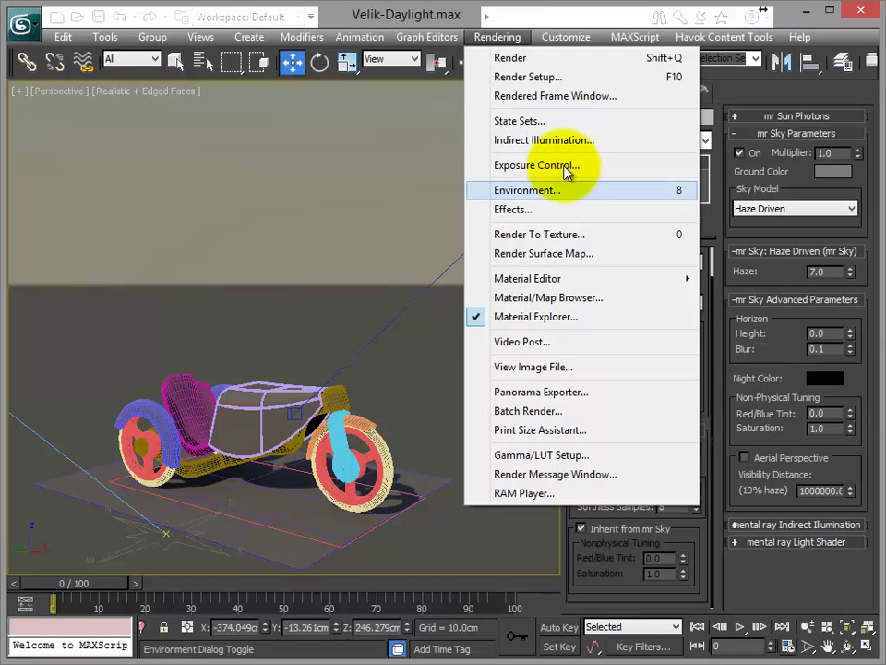
pyautogui.click(566, 180)
pyautogui.scroll(-5, 340, 405)
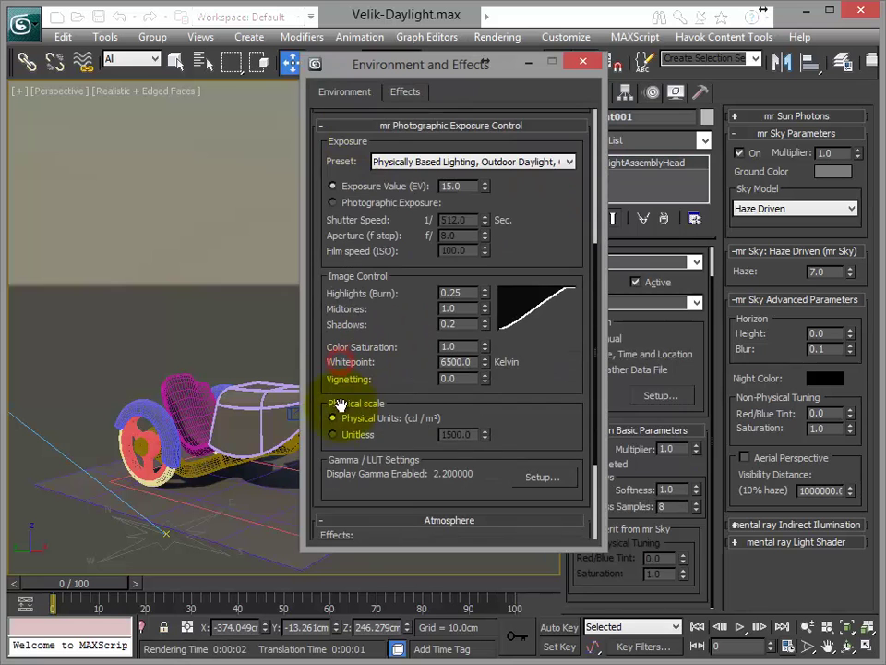
pyautogui.scroll(-2, 340, 405)
pyautogui.moveTo(488, 292); pyautogui.dragTo(485, 320)
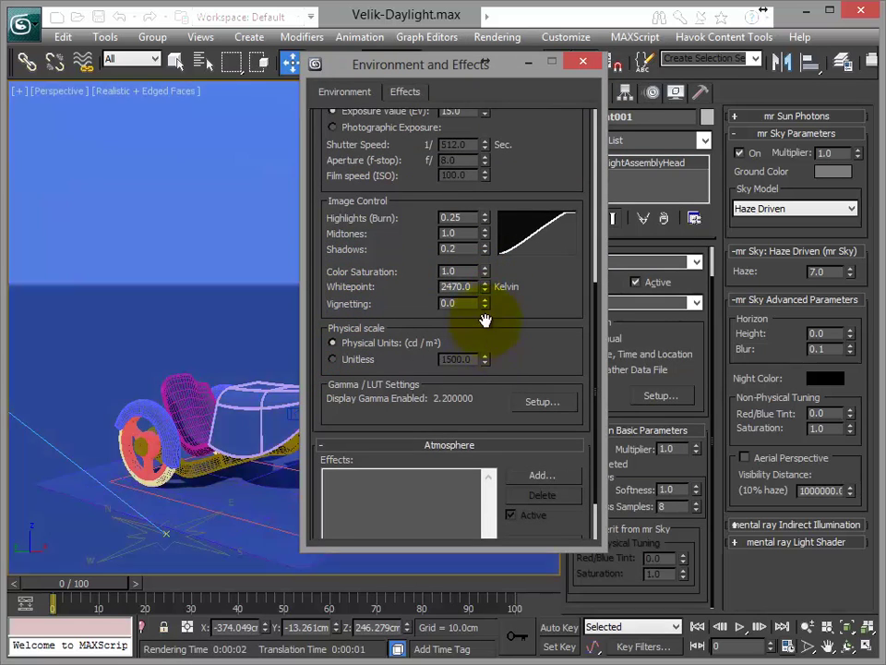
pyautogui.click(477, 289)
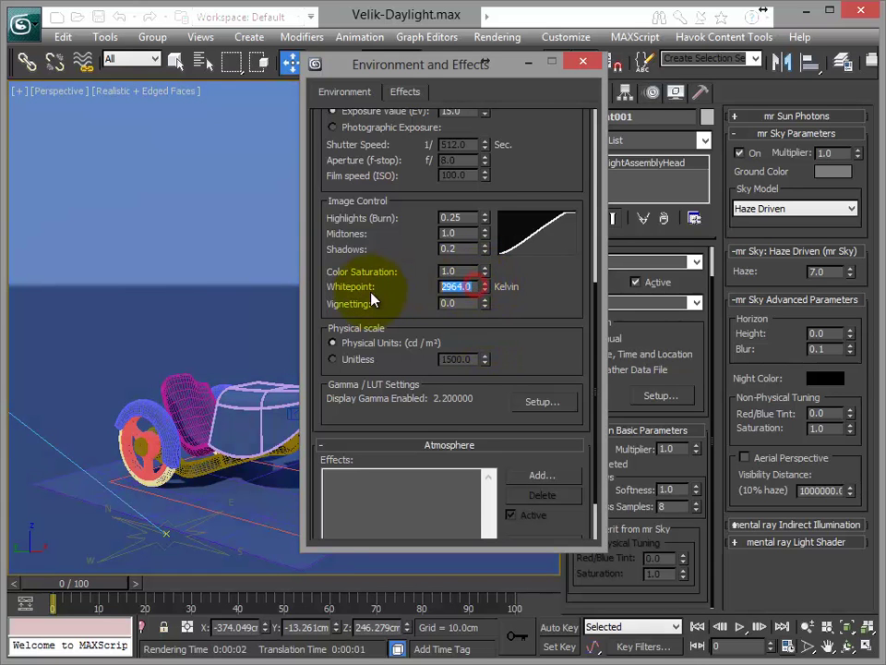
pyautogui.write('5')
pyautogui.write('00')
pyautogui.press('Return')
# Test-render with the new white point, retype the white point value, and close Environment and Effects.
pyautogui.doubleClick(474, 287)
pyautogui.write('5')
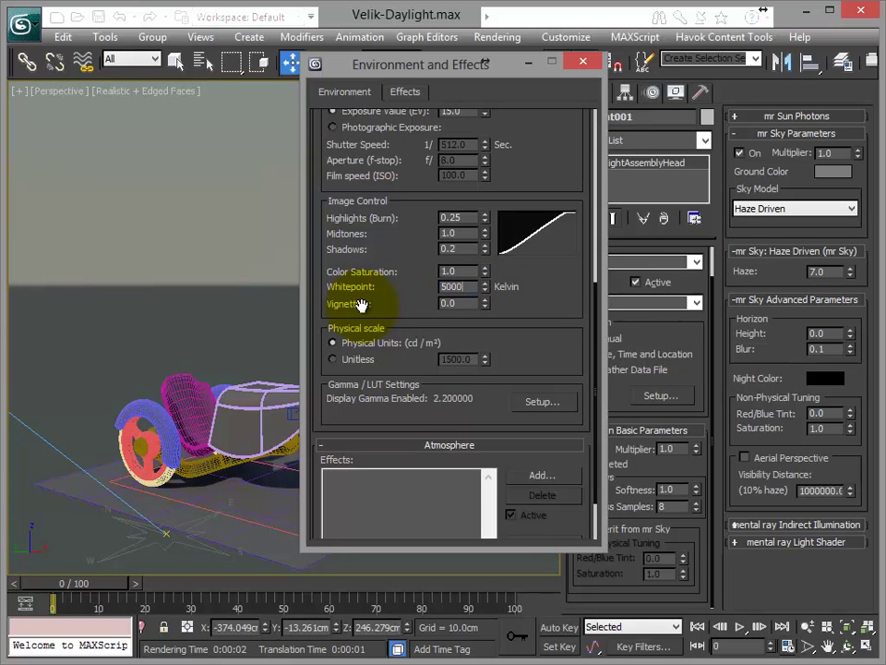
pyautogui.moveTo(431, 64); pyautogui.dragTo(585, 61)
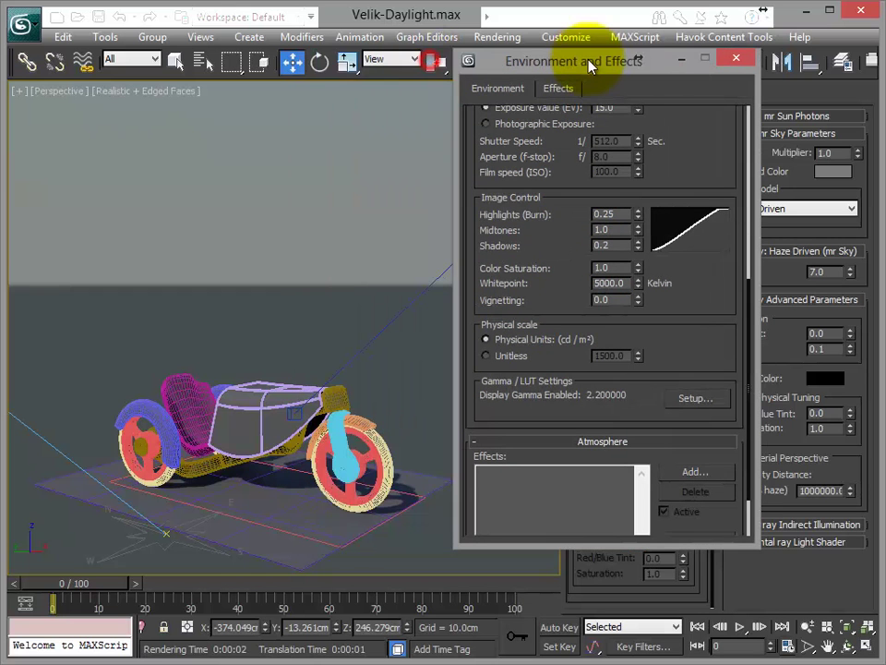
pyautogui.hotkey('shift', 'q')
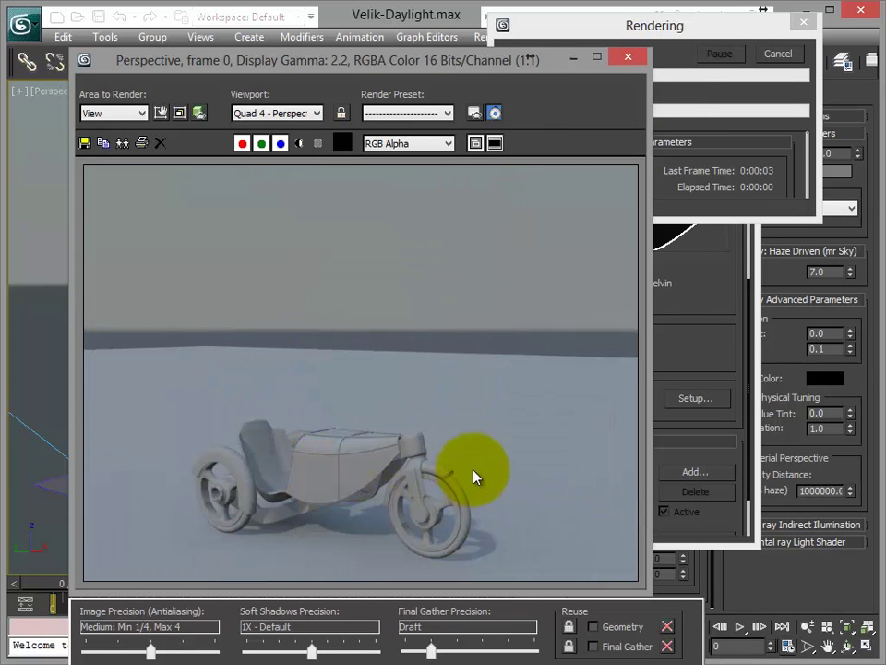
pyautogui.click(627, 58)
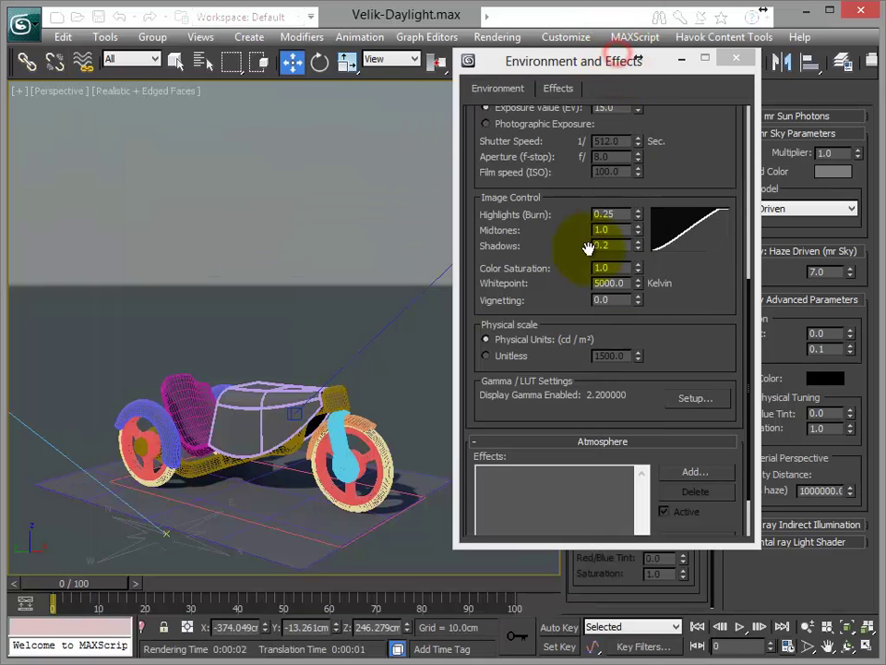
pyautogui.doubleClick(628, 284)
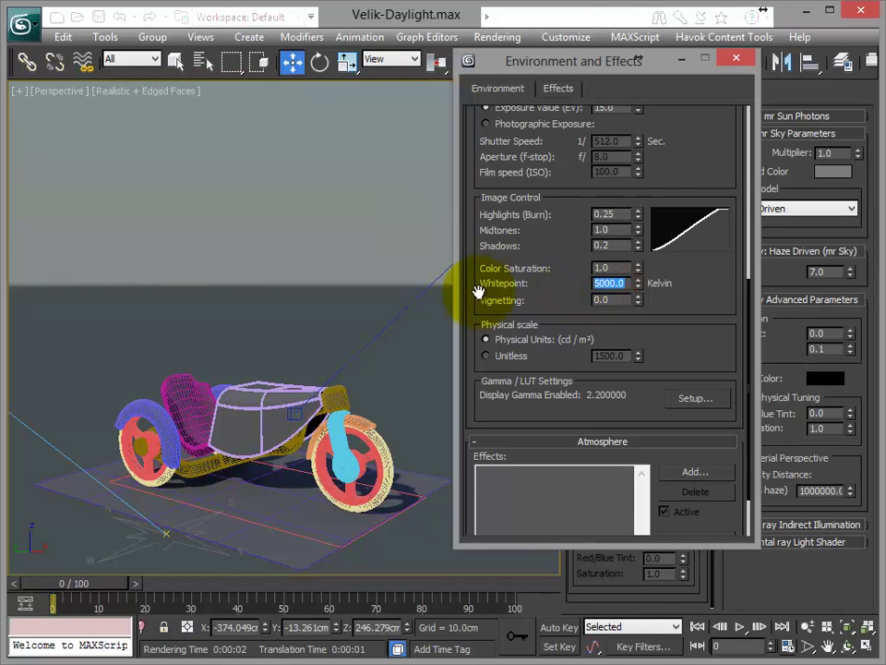
pyautogui.write('6')
pyautogui.click(736, 58)
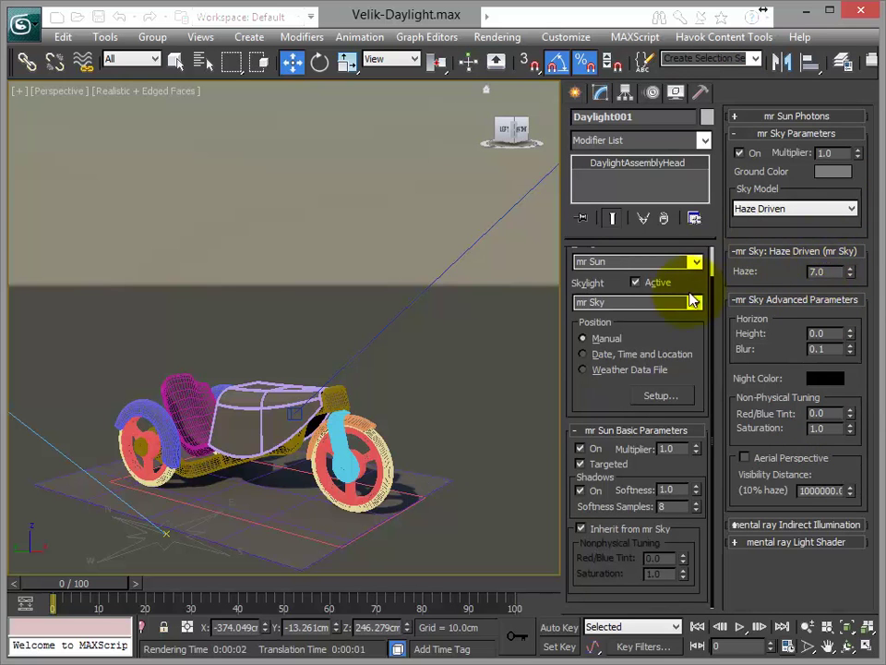
# Orbit the Perspective view to a side-on view of the bike and render a test frame.
pyautogui.click(808, 272)
pyautogui.doubleClick(828, 272)
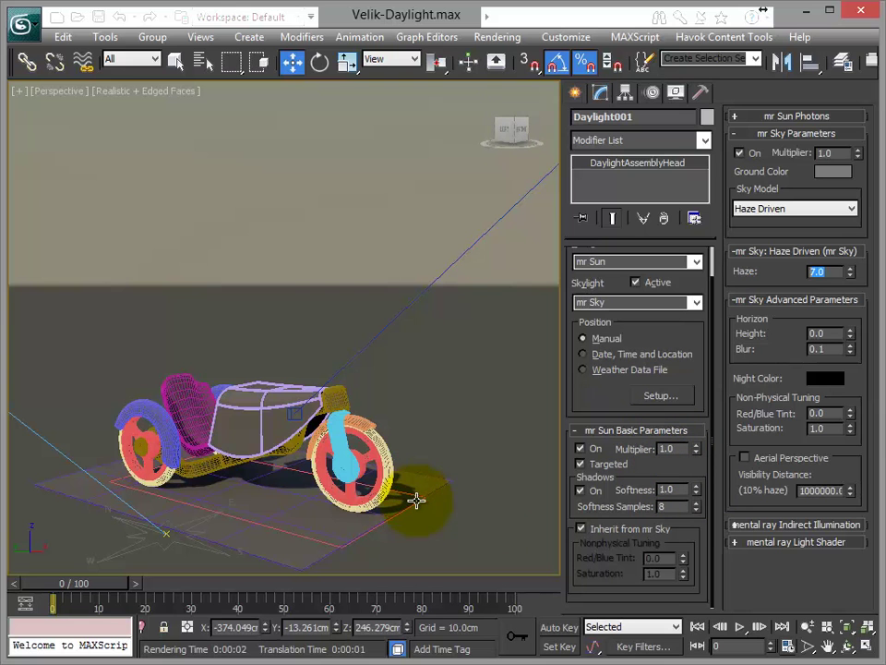
pyautogui.moveTo(405, 501)
pyautogui.keyDown('alt'); pyautogui.mouseDown(button='middle')
pyautogui.moveTo(323, 523)
pyautogui.moveTo(382, 474)
pyautogui.moveTo(293, 474)
pyautogui.moveTo(317, 481)
pyautogui.moveTo(326, 413)
pyautogui.mouseUp(button='middle'); pyautogui.keyUp('alt')
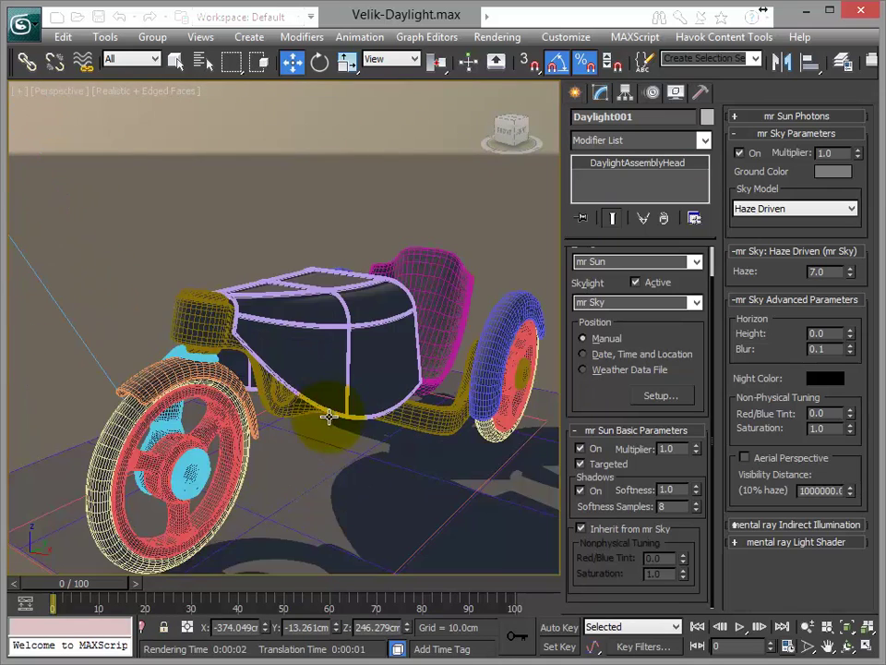
pyautogui.scroll(-5, 328, 417)
pyautogui.scroll(3, 340, 427)
pyautogui.moveTo(346, 301)
pyautogui.keyDown('alt'); pyautogui.mouseDown(button='middle')
pyautogui.moveTo(348, 362)
pyautogui.moveTo(356, 347)
pyautogui.moveTo(347, 337)
pyautogui.mouseUp(button='middle'); pyautogui.keyUp('alt')
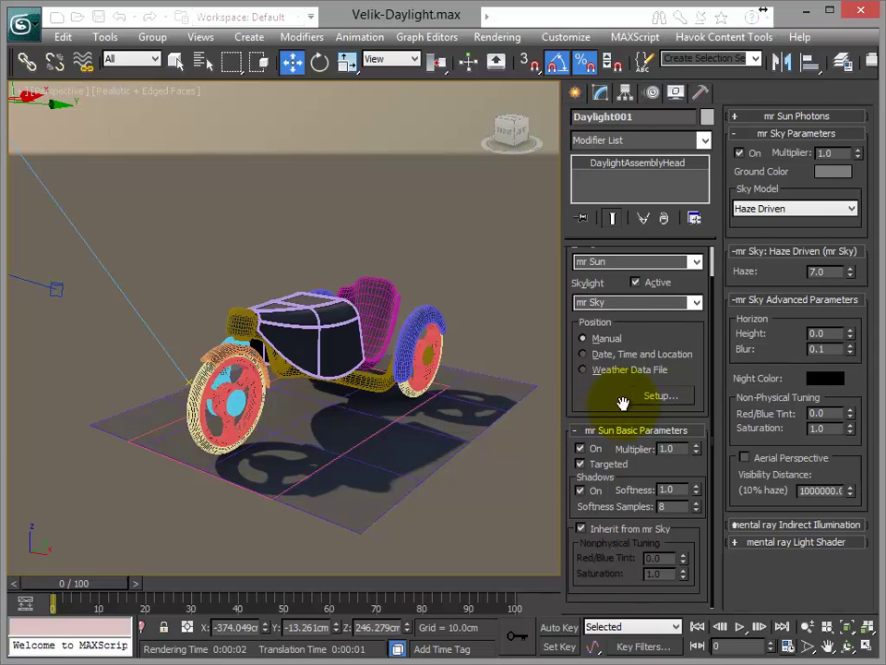
pyautogui.hotkey('shift', 'q')
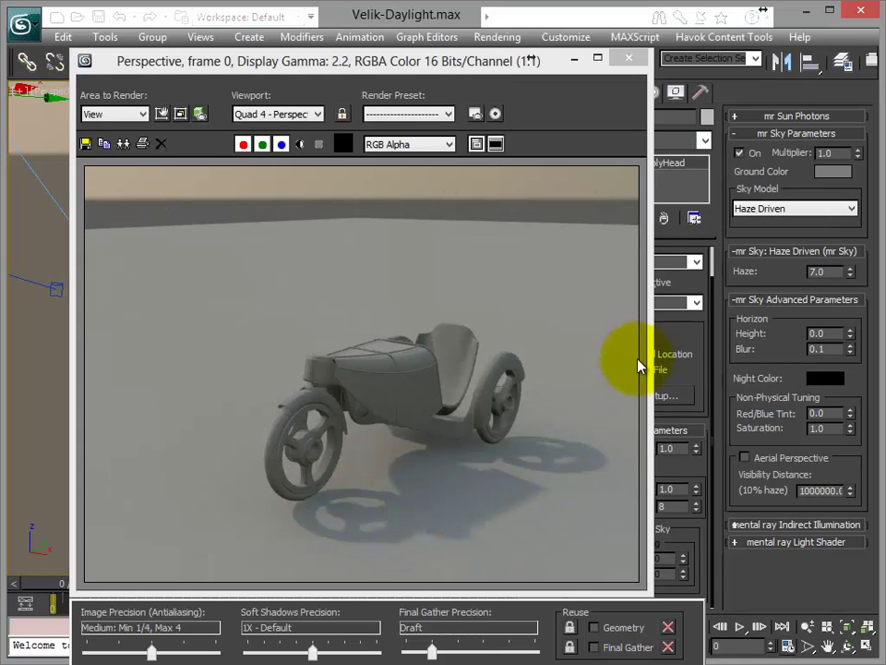
pyautogui.click(629, 58)
# Set the mr Sun shadow softness to 5.0 and start a new test render.
pyautogui.doubleClick(669, 489)
pyautogui.write('5')
pyautogui.press('Tab')
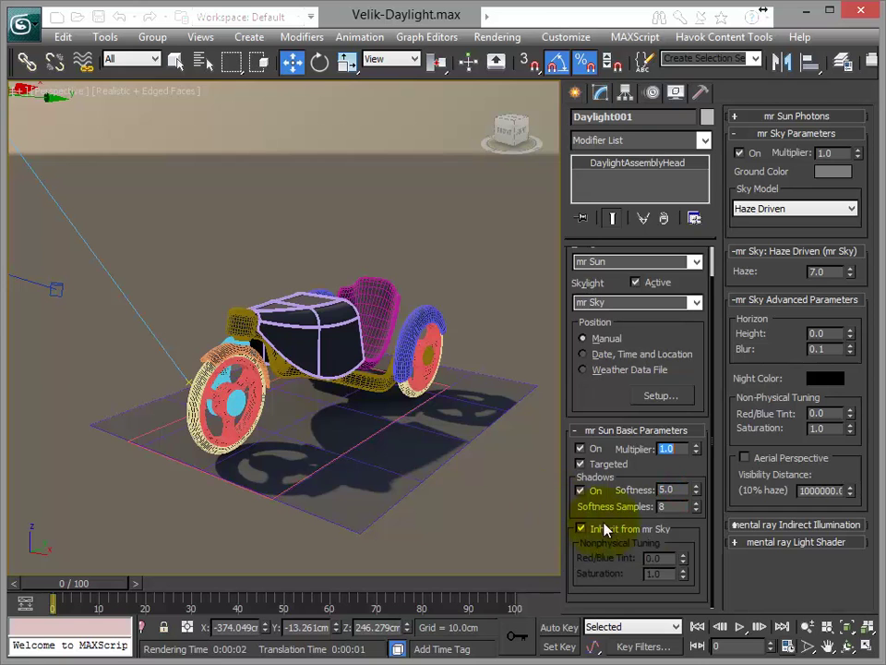
pyautogui.click(437, 17)
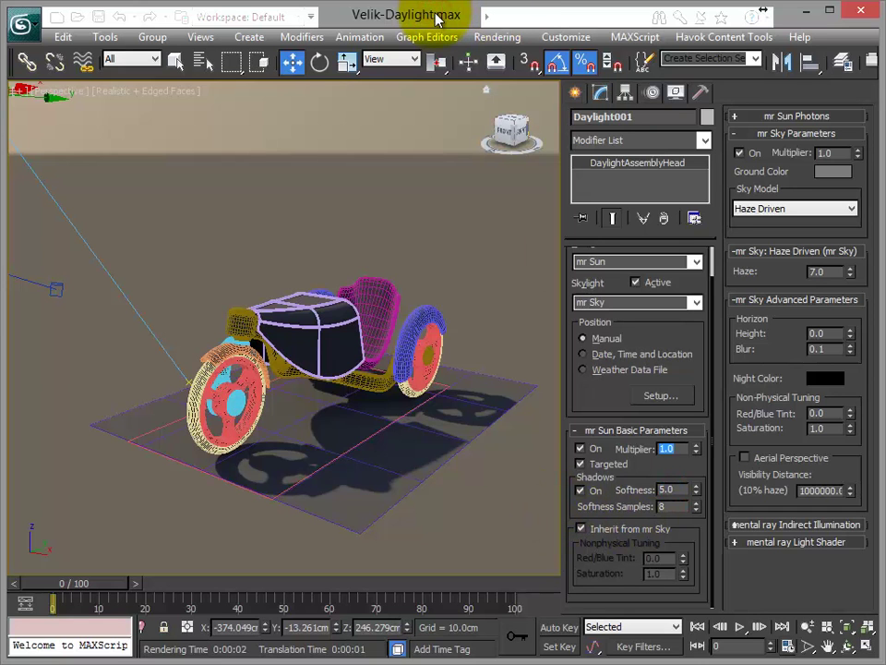
pyautogui.click(381, 6)
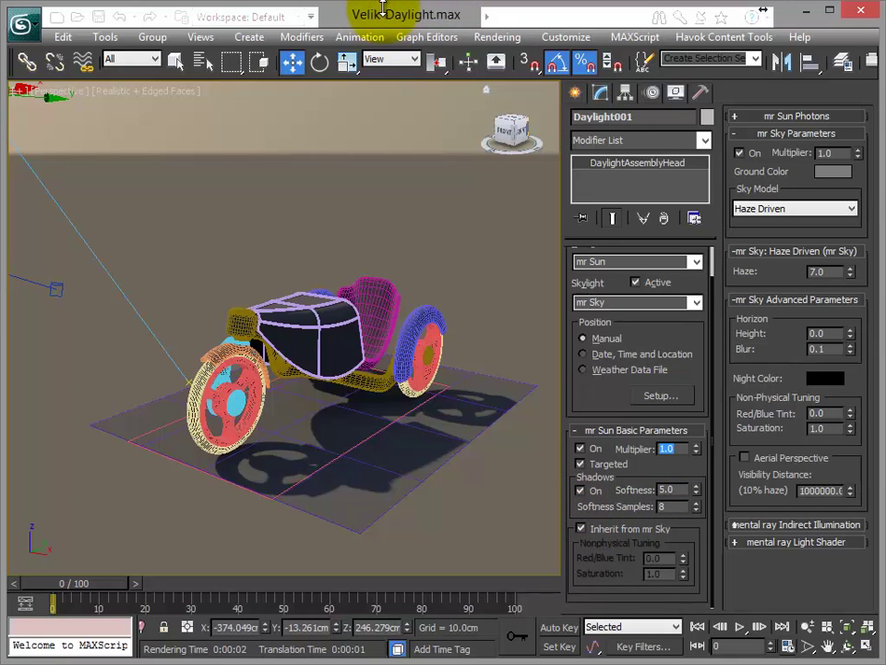
pyautogui.click(778, 595)
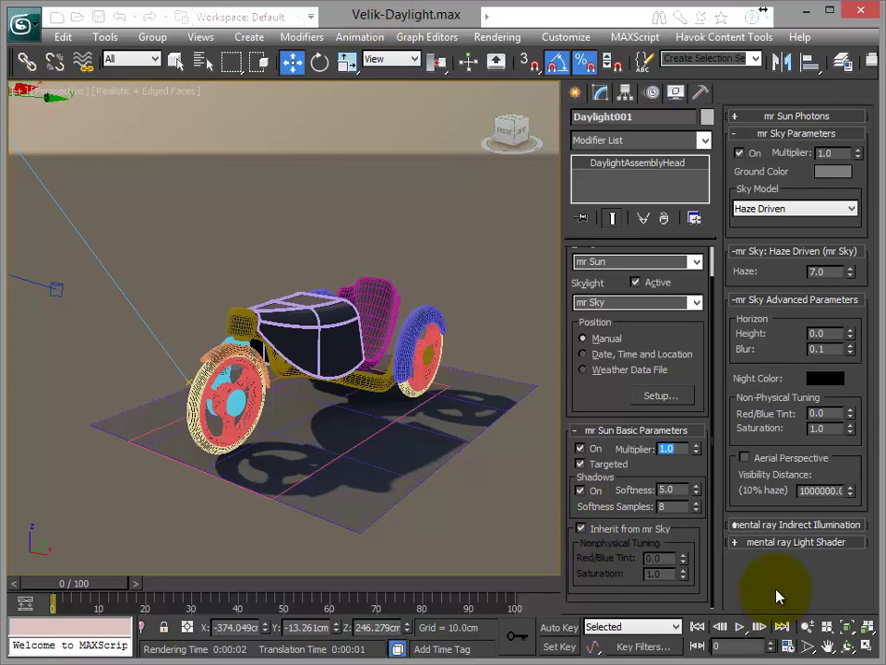
pyautogui.hotkey('shift', 'q')
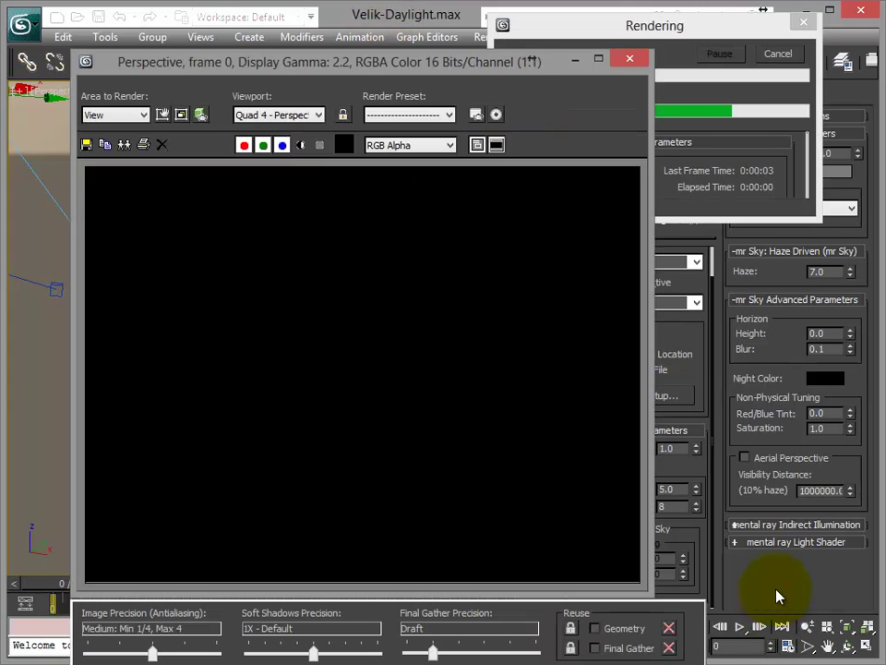
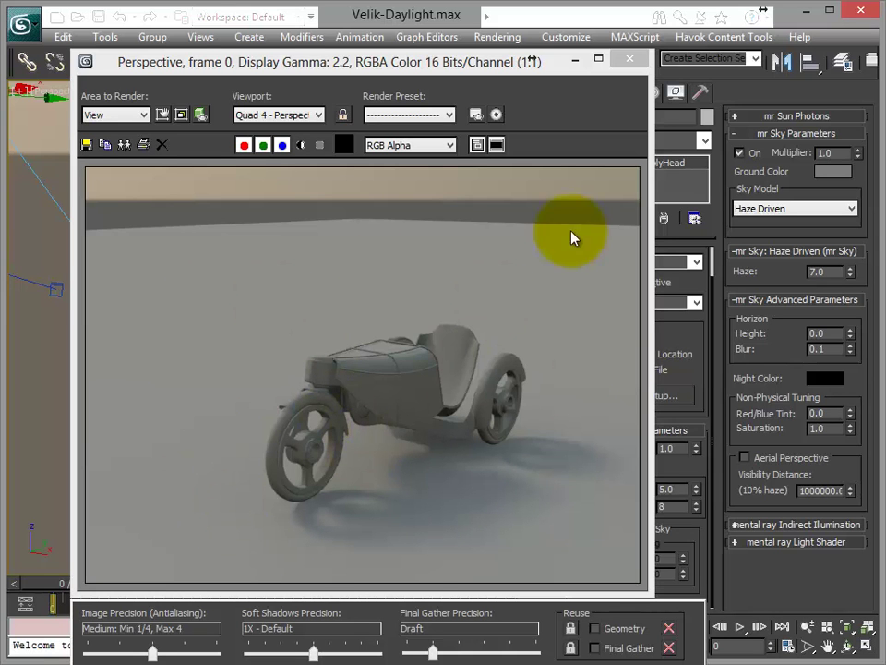
# Close the frame window and set the mr Sun shadow Softness to 1.0.
pyautogui.click(628, 59)
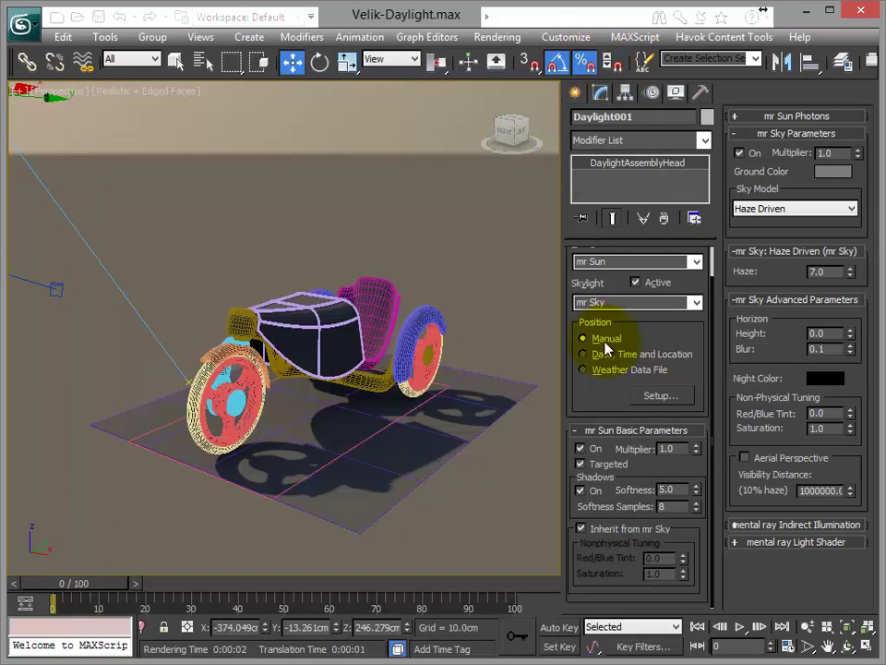
pyautogui.click(677, 491)
pyautogui.write('1')
pyautogui.press('Tab')
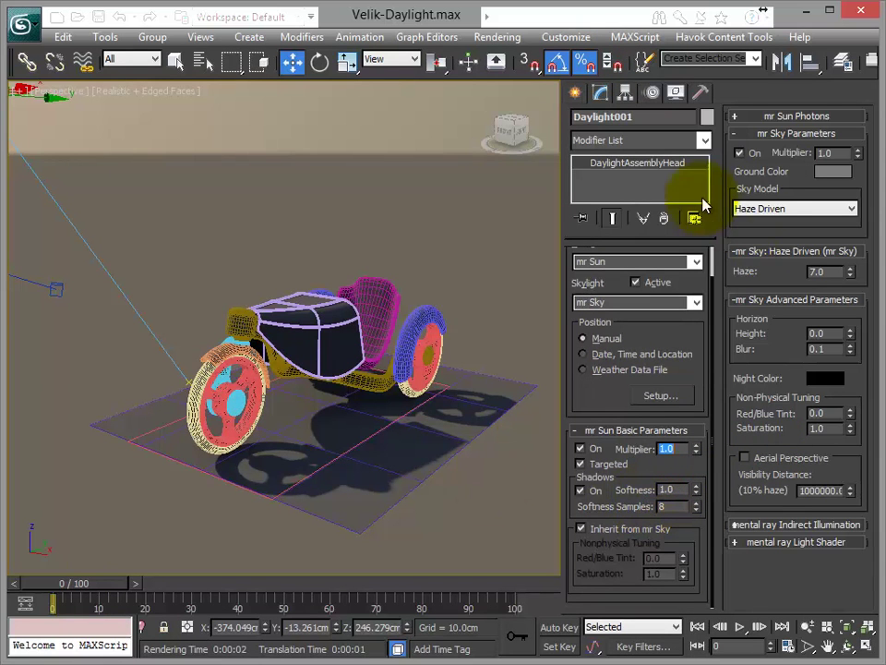
# Try an mr Sky Haze of 0.0, then return it to 7.0.
pyautogui.click(826, 272)
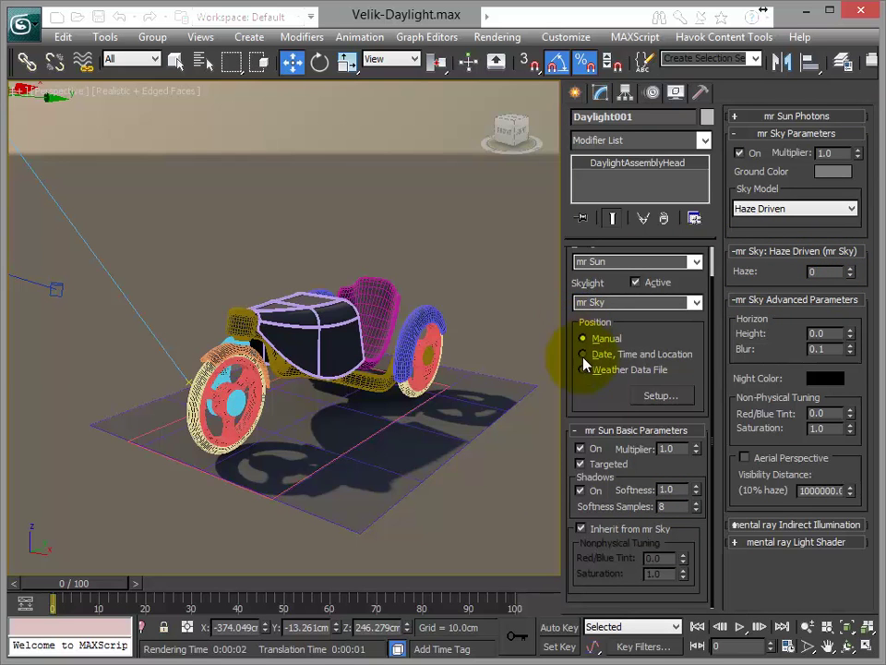
pyautogui.write('0')
pyautogui.press('Return')
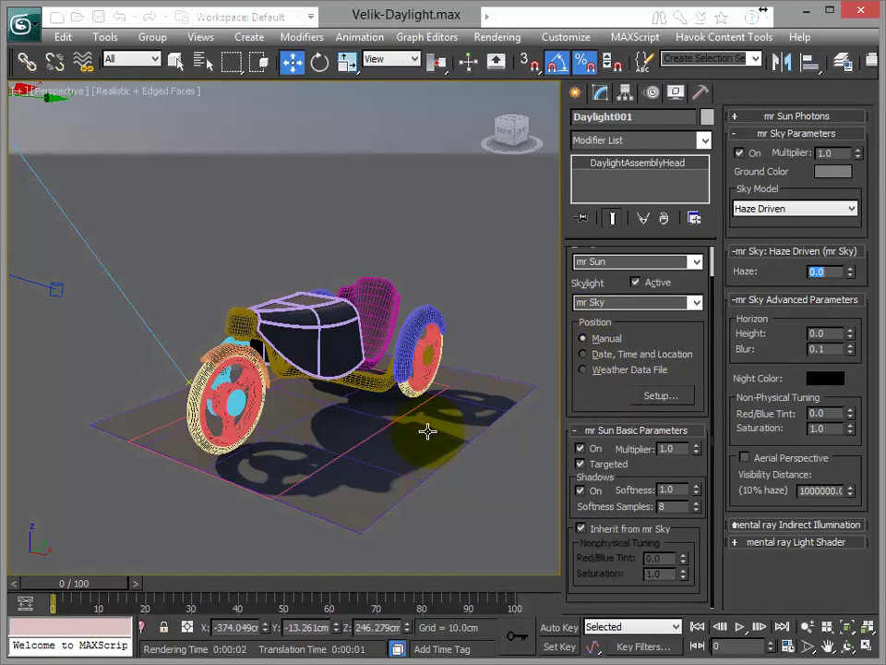
pyautogui.doubleClick(831, 271)
pyautogui.write('7')
pyautogui.press('Return')
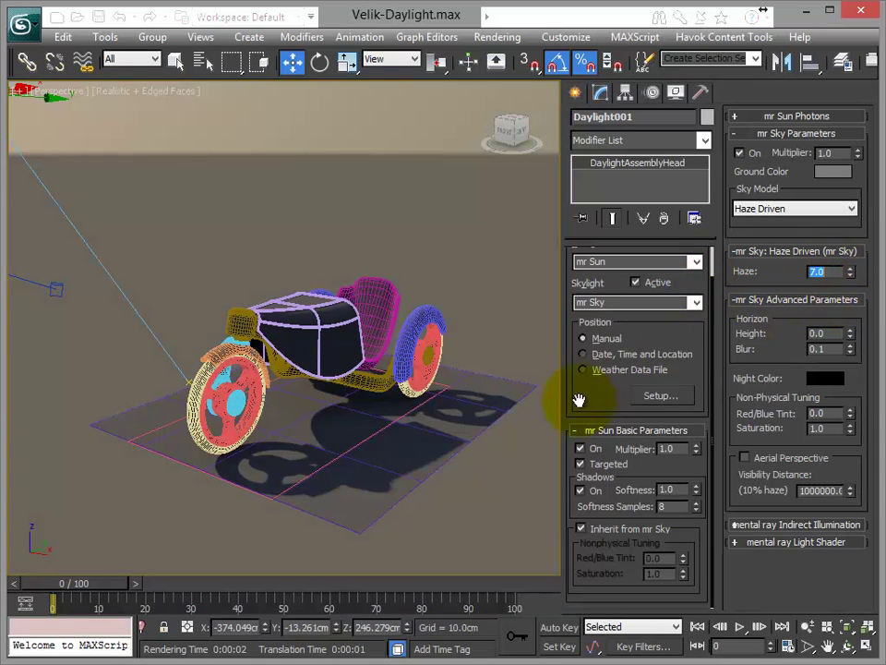
# Adjust the mr Sky Red/Blue Tint to 0.41 and render the warmer scene.
pyautogui.click(849, 412)
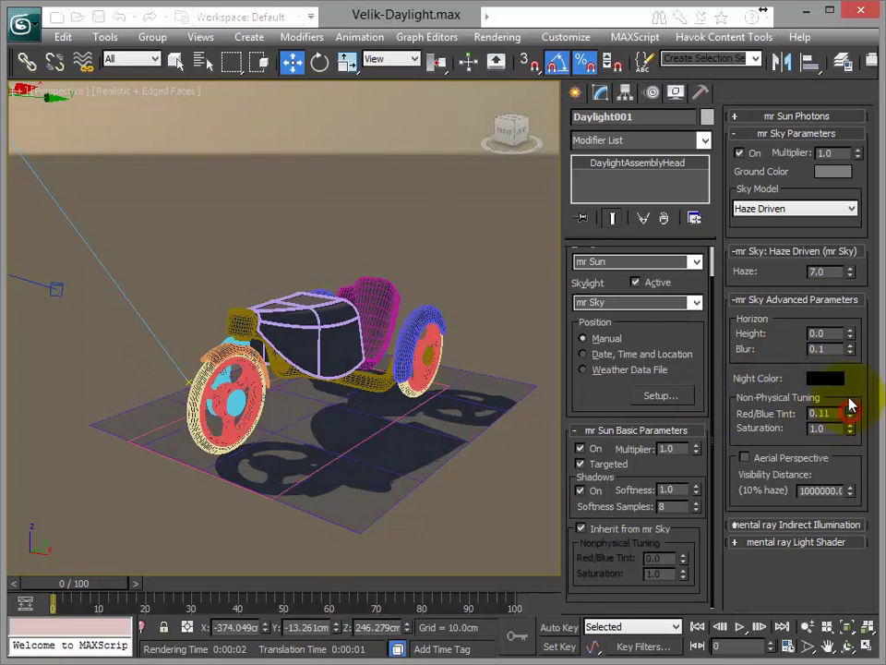
pyautogui.moveTo(850, 412)
pyautogui.mouseDown()
pyautogui.moveTo(860, 472)
pyautogui.moveTo(864, 438)
pyautogui.moveTo(855, 444)
pyautogui.mouseUp()
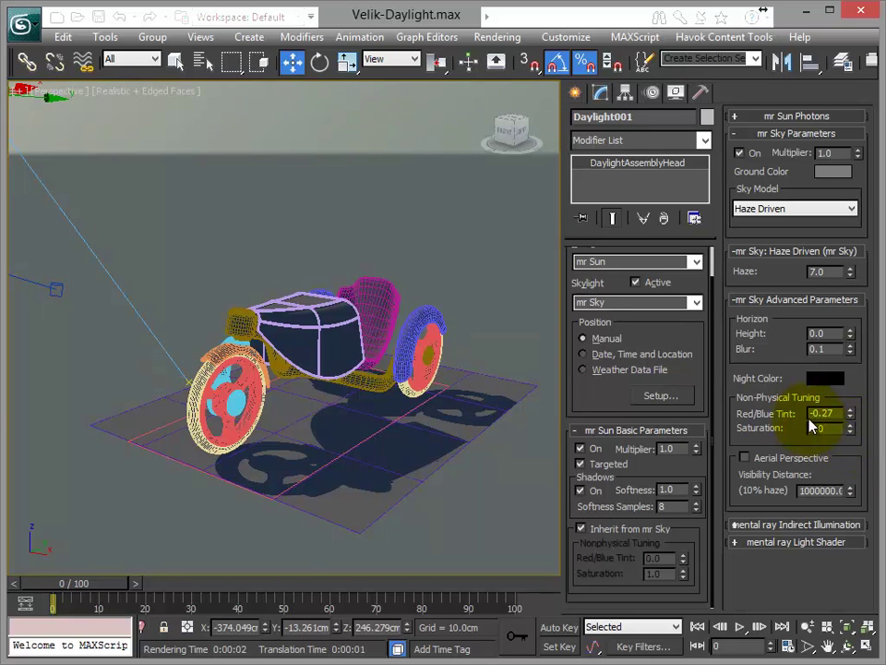
pyautogui.moveTo(854, 420); pyautogui.dragTo(851, 405)
pyautogui.click(837, 352)
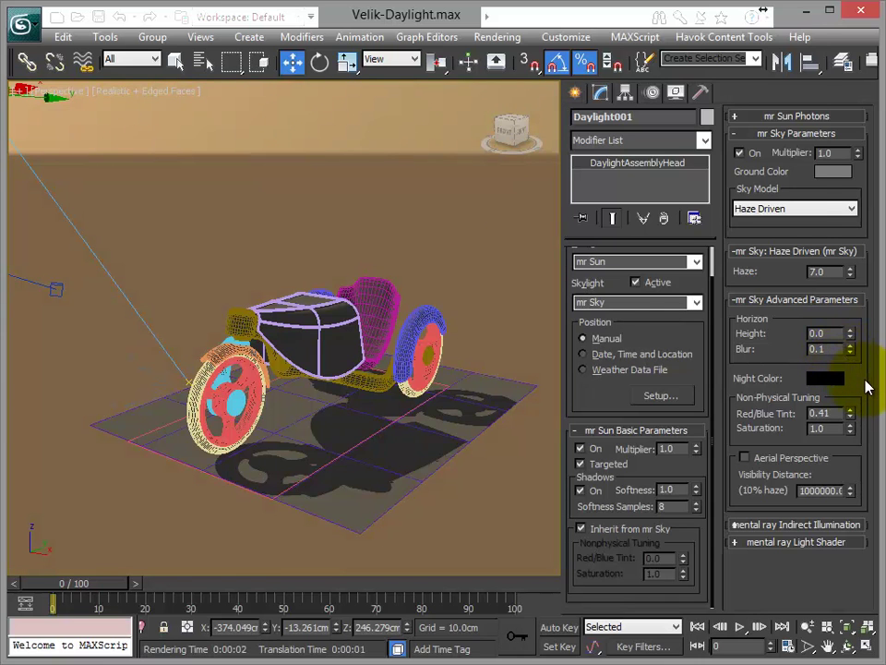
pyautogui.hotkey('shift', 'q')
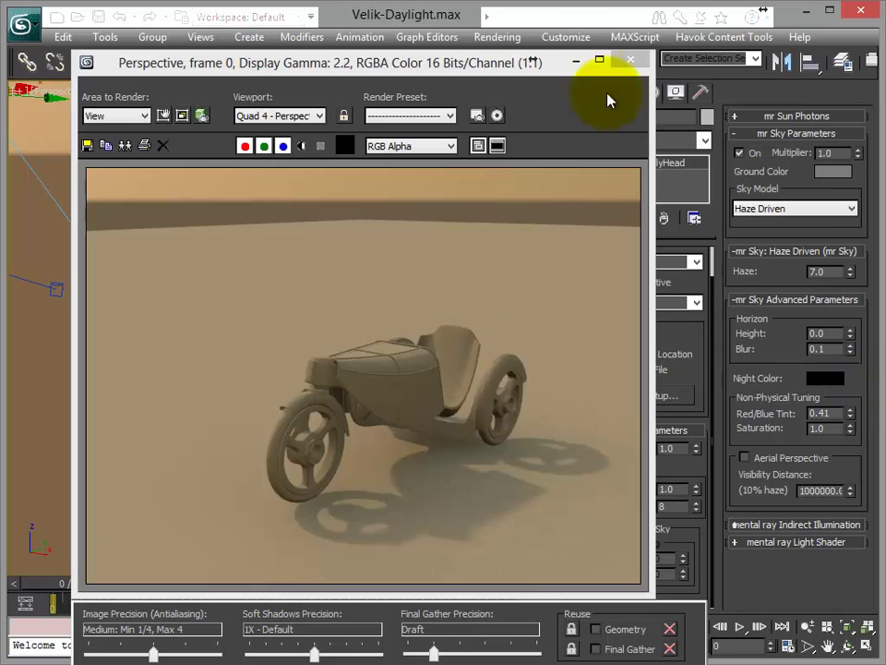
# Lower the mr Sky Haze to 0.0 and render the haze-free scene.
pyautogui.click(630, 59)
pyautogui.moveTo(850, 271); pyautogui.dragTo(643, 287)
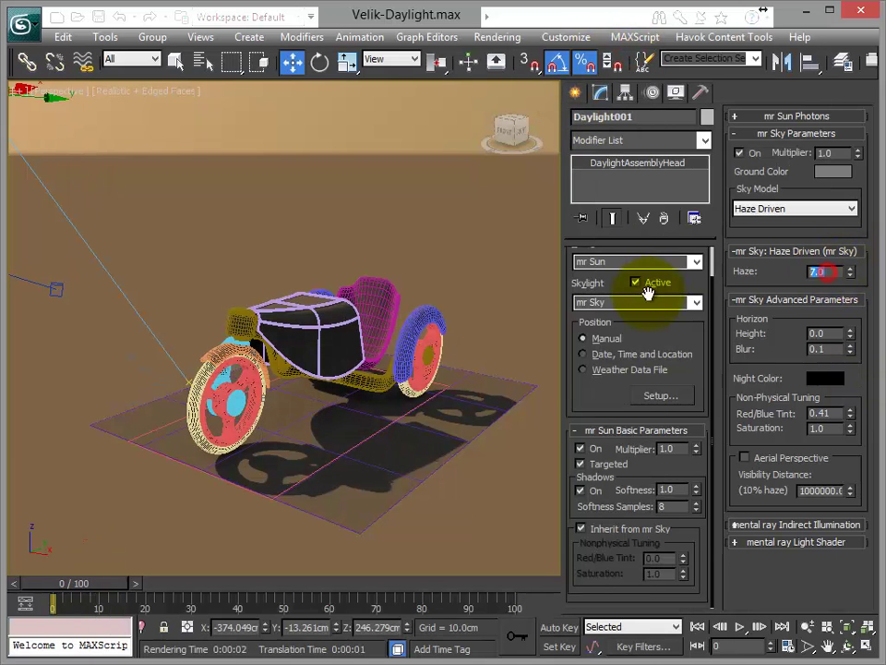
pyautogui.click(831, 270)
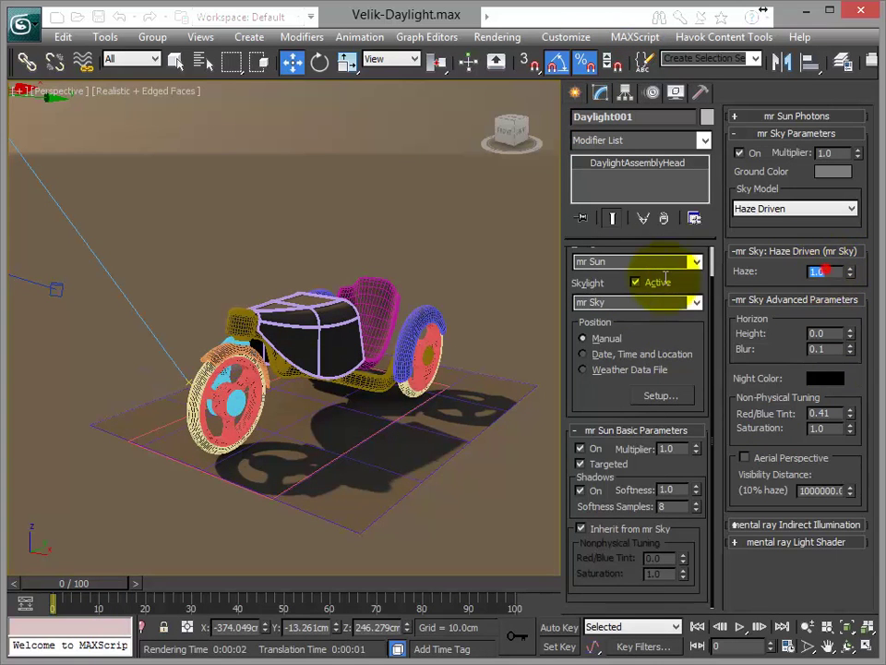
pyautogui.write('0')
pyautogui.press('Return')
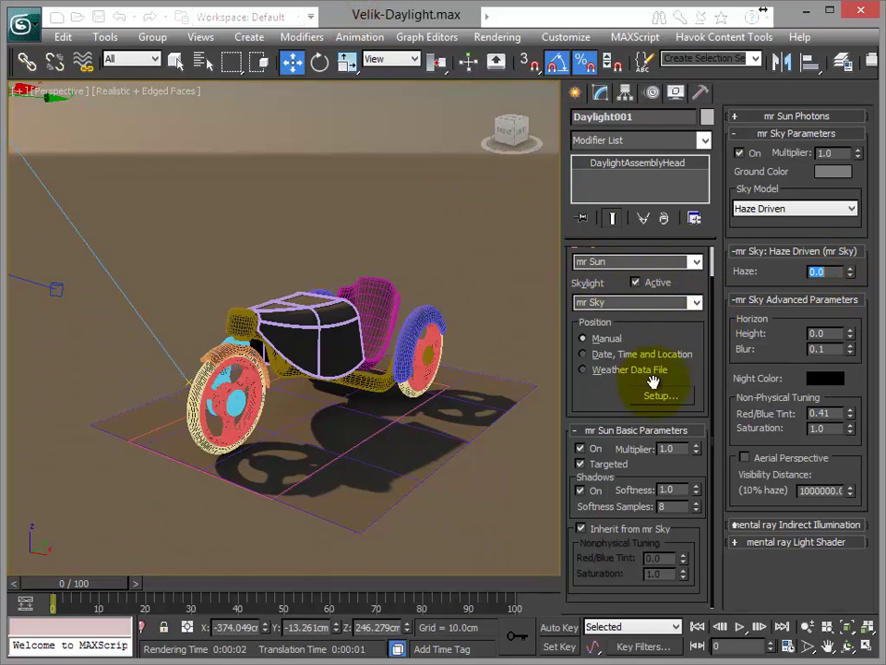
pyautogui.hotkey('shift', 'q')
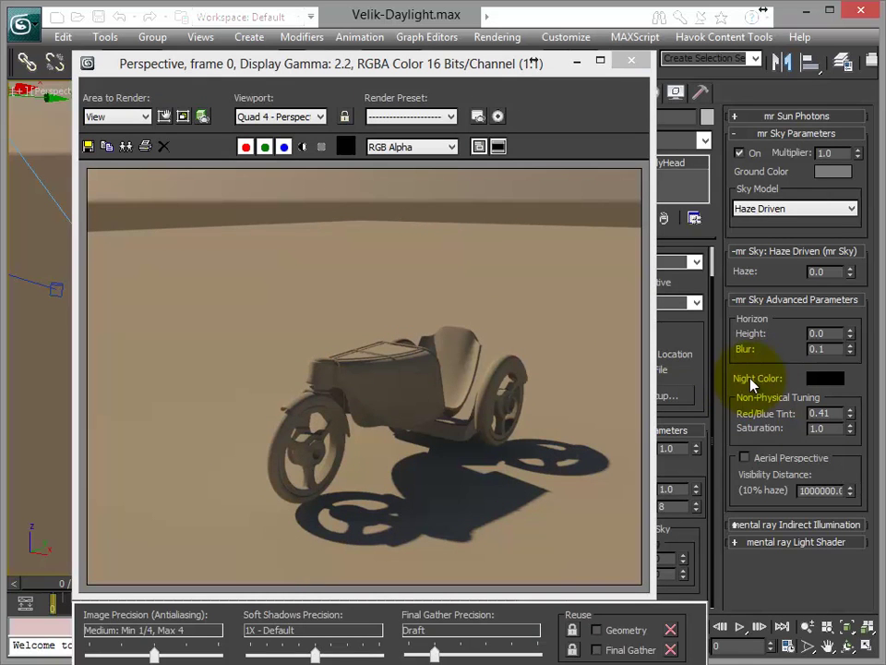
# Uncheck Inherit from mr Sky, set sun tint to -1.0 and sky tint to 1.0, then render.
pyautogui.click(631, 61)
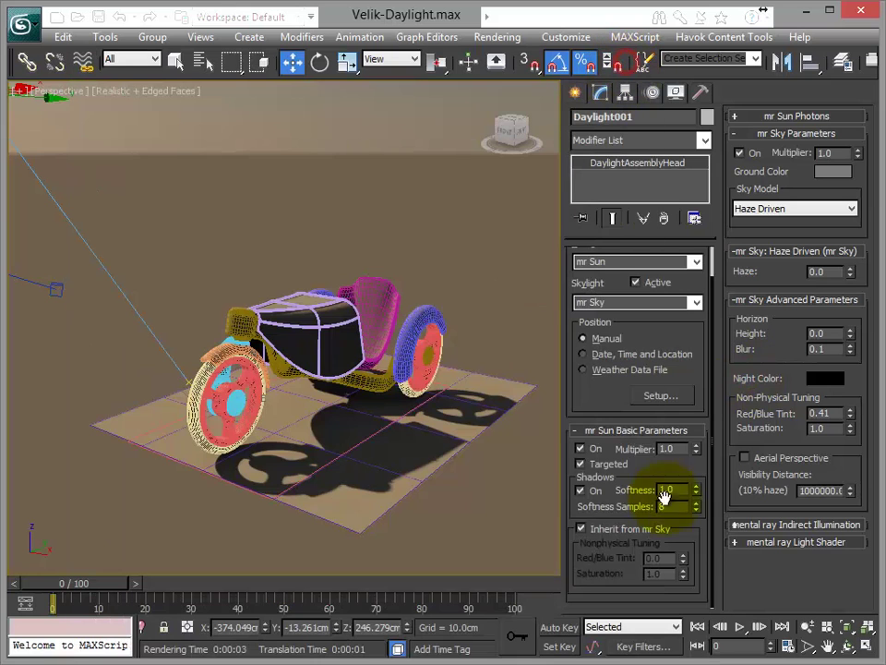
pyautogui.click(581, 530)
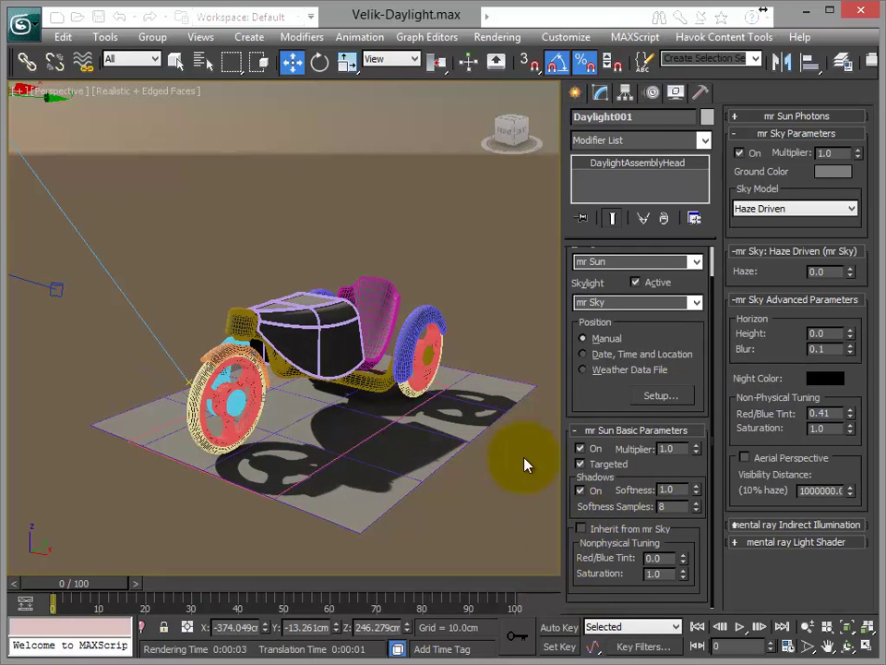
pyautogui.moveTo(684, 558)
pyautogui.mouseDown()
pyautogui.moveTo(685, 543)
pyautogui.moveTo(689, 620)
pyautogui.mouseUp()
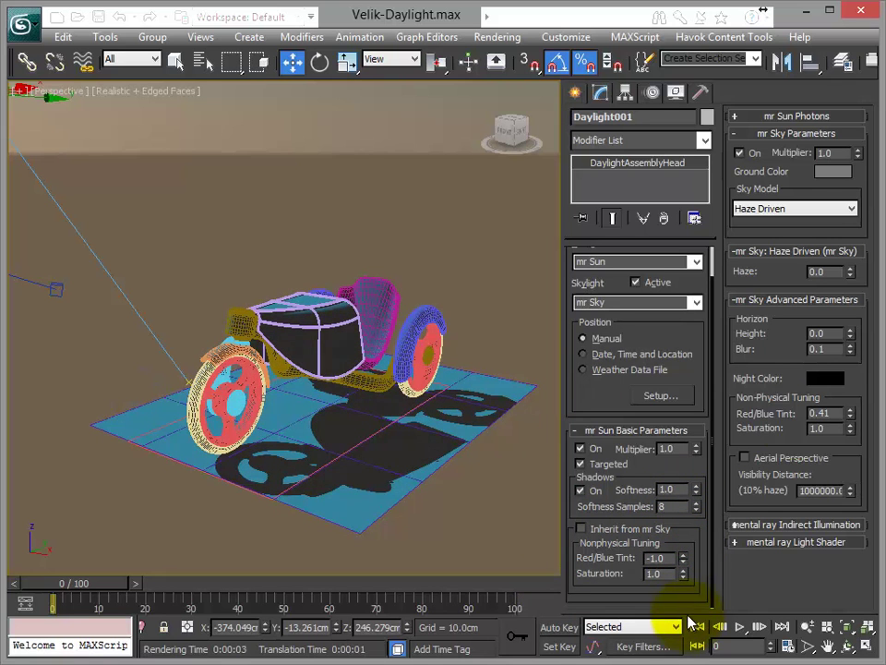
pyautogui.click(850, 418)
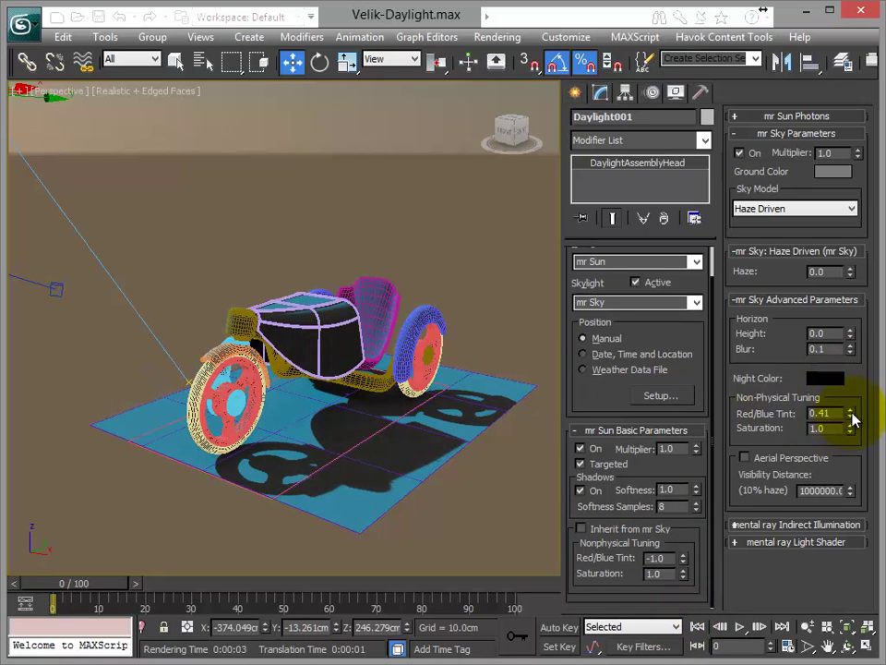
pyautogui.moveTo(851, 414); pyautogui.dragTo(843, 382)
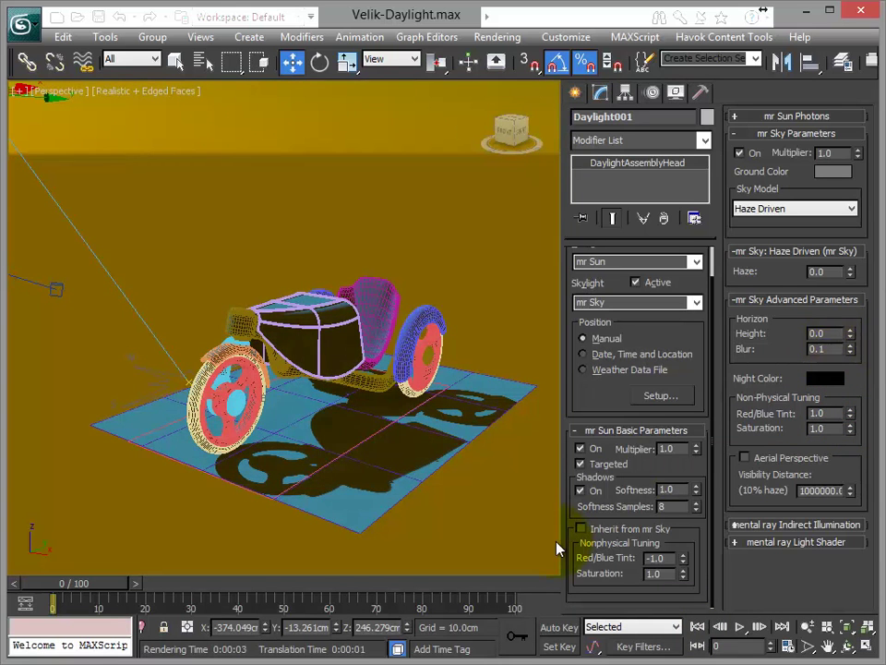
pyautogui.hotkey('shift', 'q')
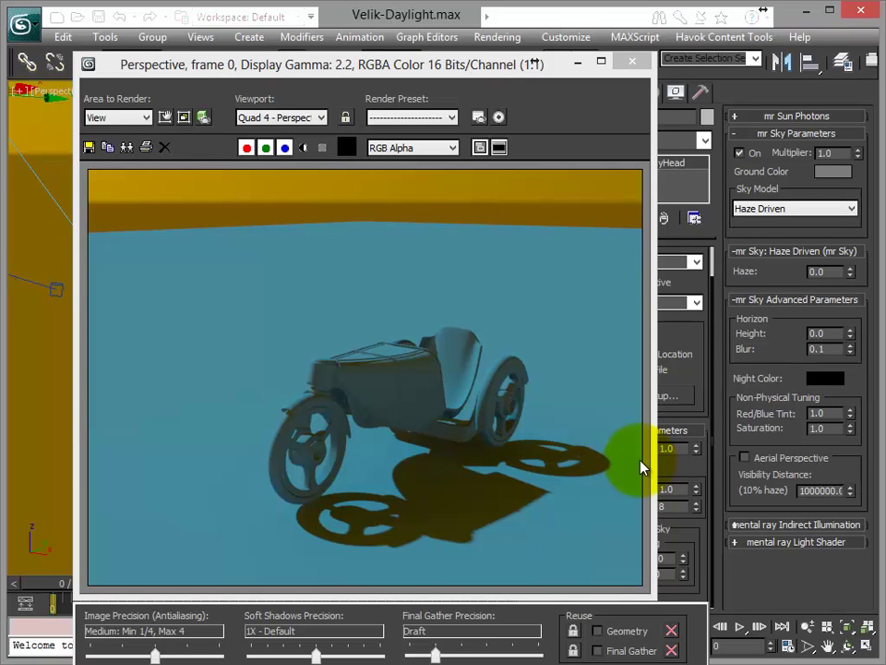
pyautogui.click(632, 61)
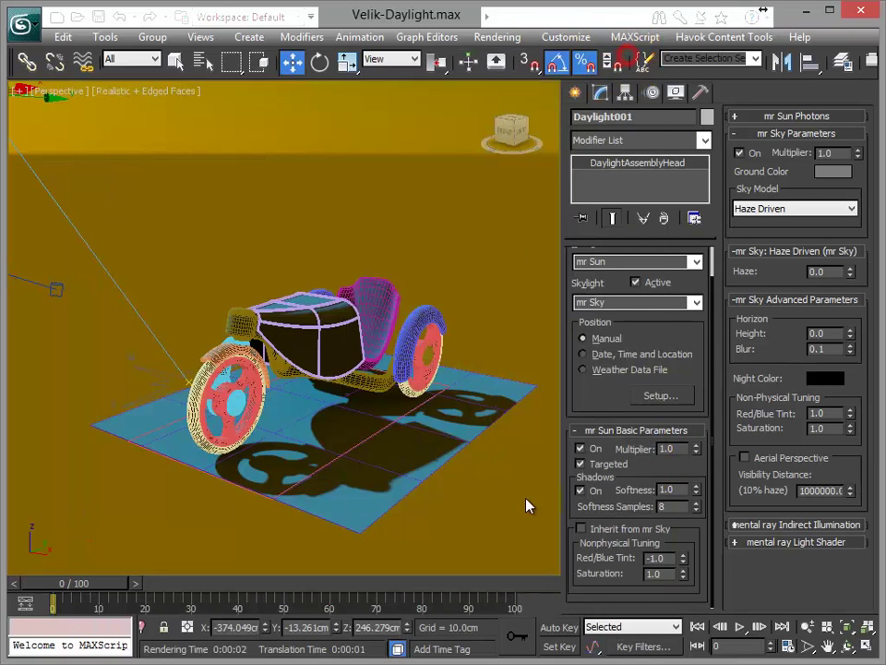
# Re-enable Inherit from mr Sky and reset the sky Red/Blue Tint to 0.0.
pyautogui.click(580, 529)
pyautogui.doubleClick(827, 413)
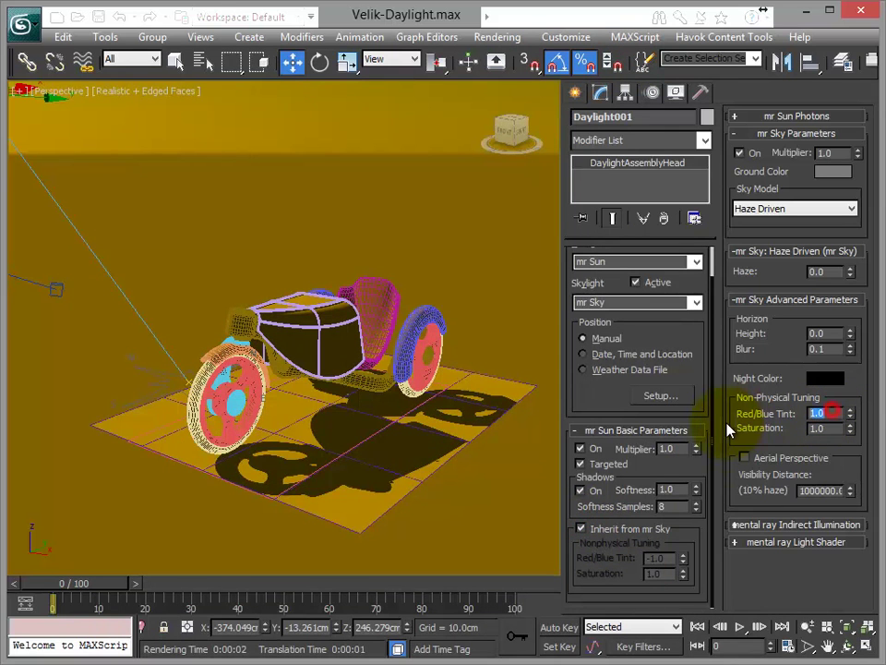
pyautogui.write('0')
pyautogui.press('Tab')
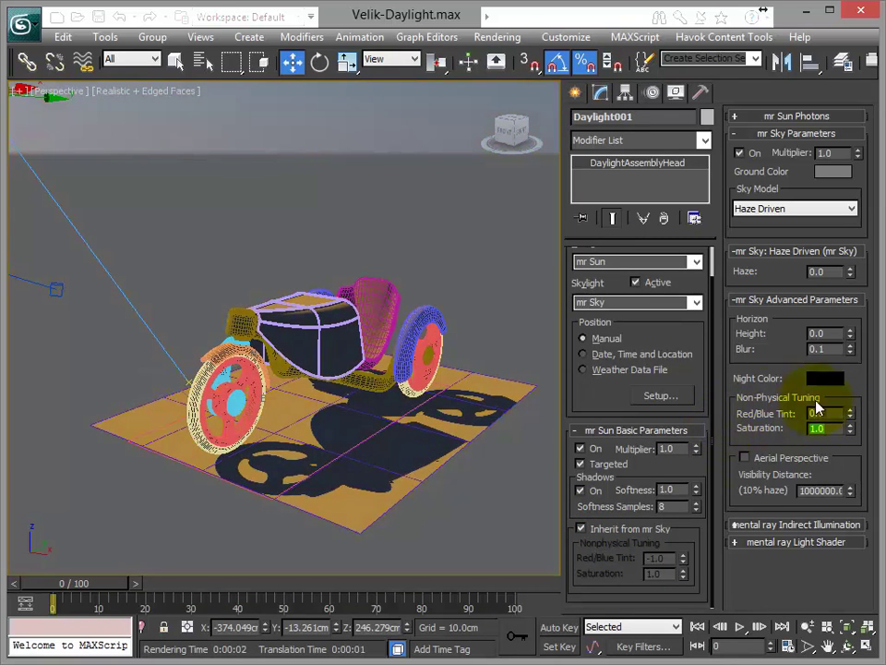
# Lower the sky Saturation to 0.3, rendering test frames along the way.
pyautogui.moveTo(851, 429); pyautogui.dragTo(852, 444)
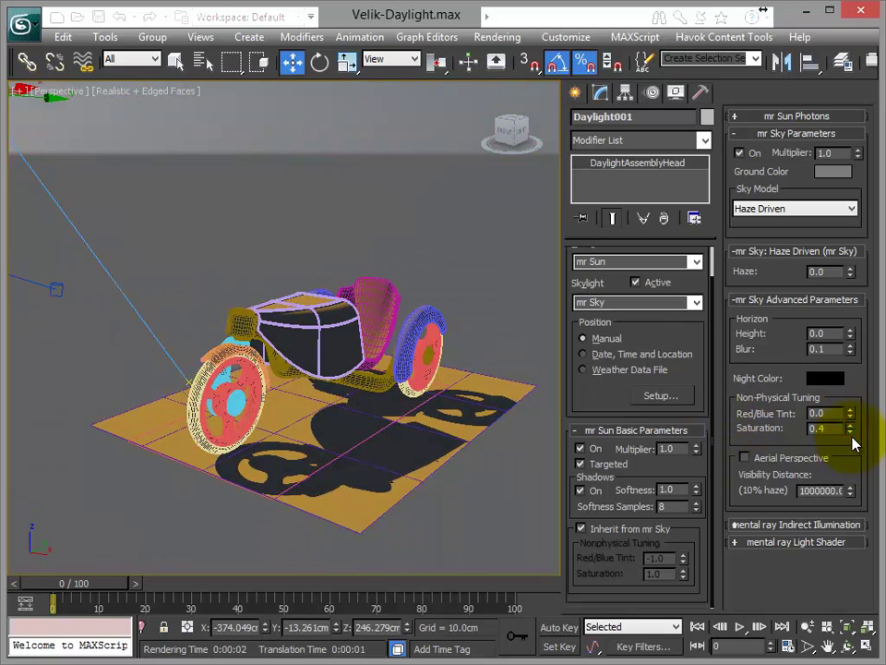
pyautogui.hotkey('shift', 'q')
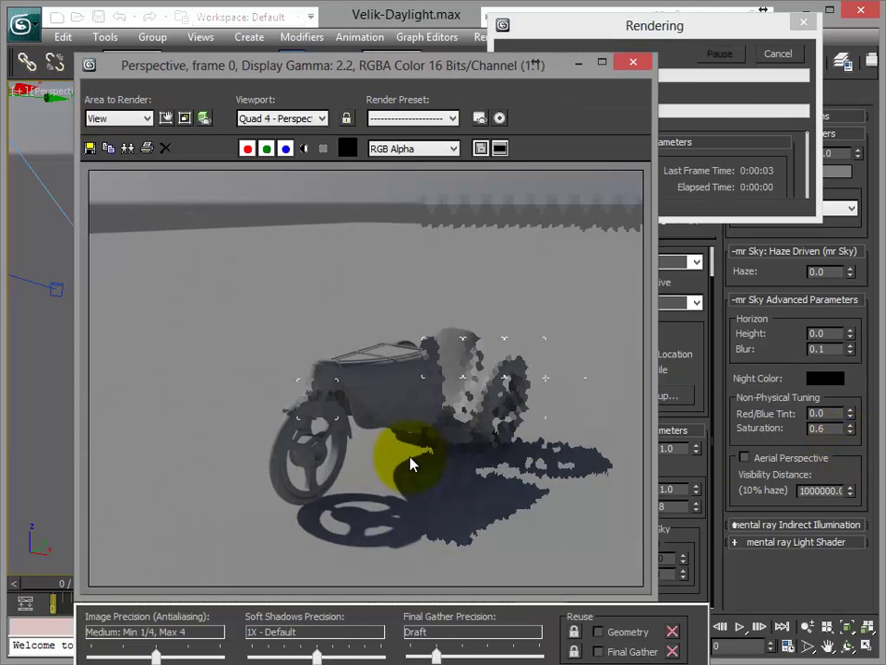
pyautogui.click(633, 65)
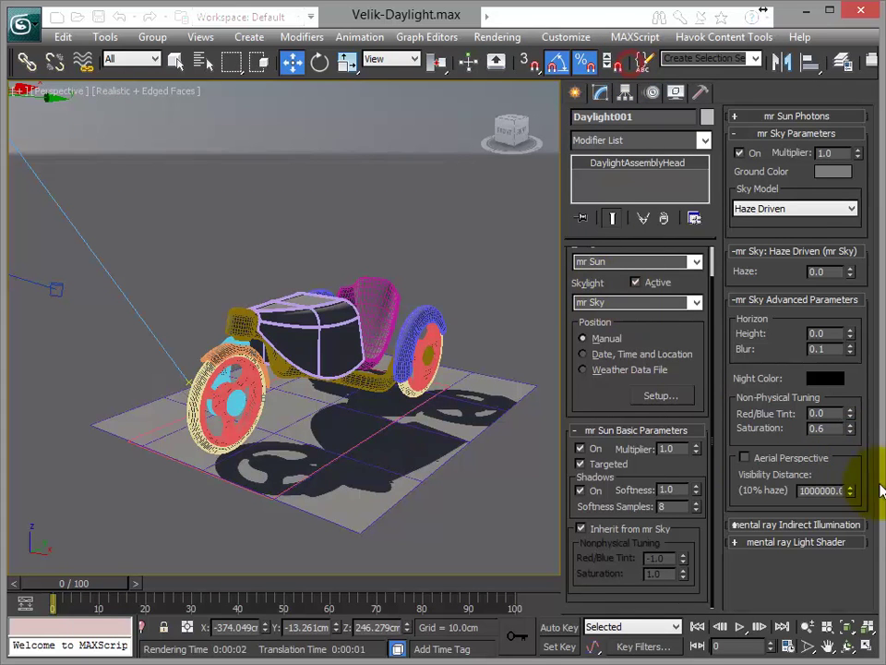
pyautogui.moveTo(850, 432); pyautogui.dragTo(850, 434)
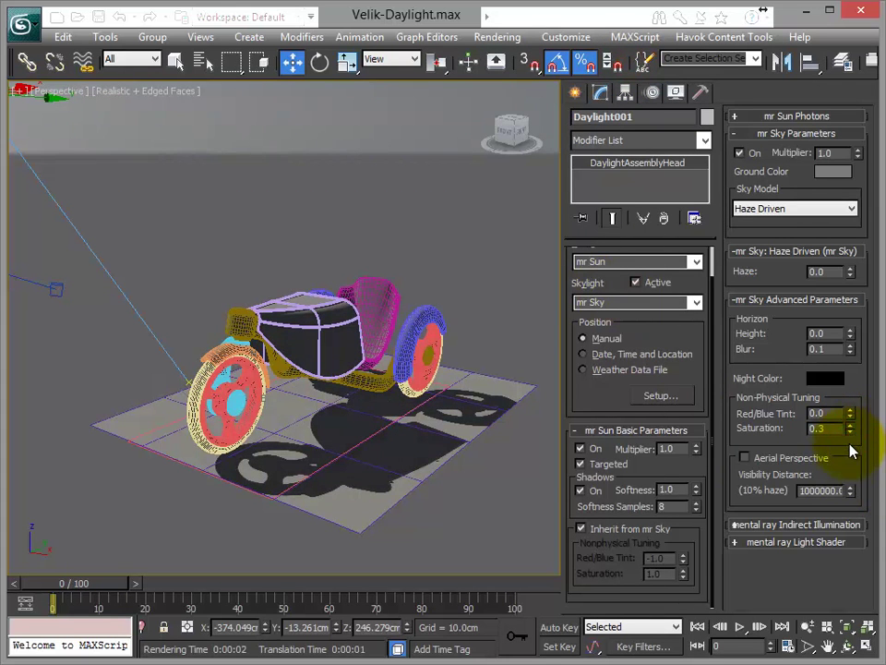
pyautogui.hotkey('shift', 'q')
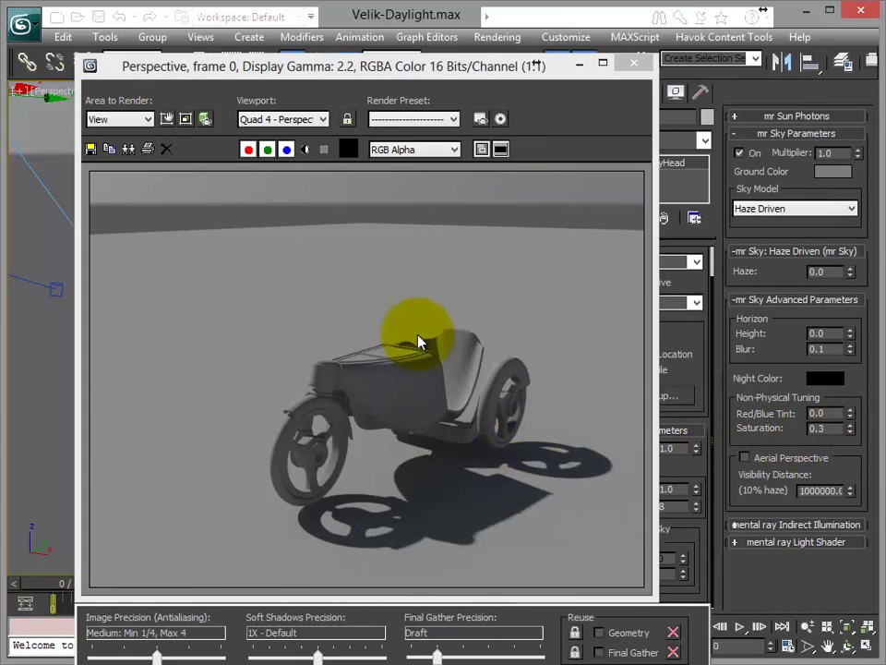
pyautogui.click(633, 63)
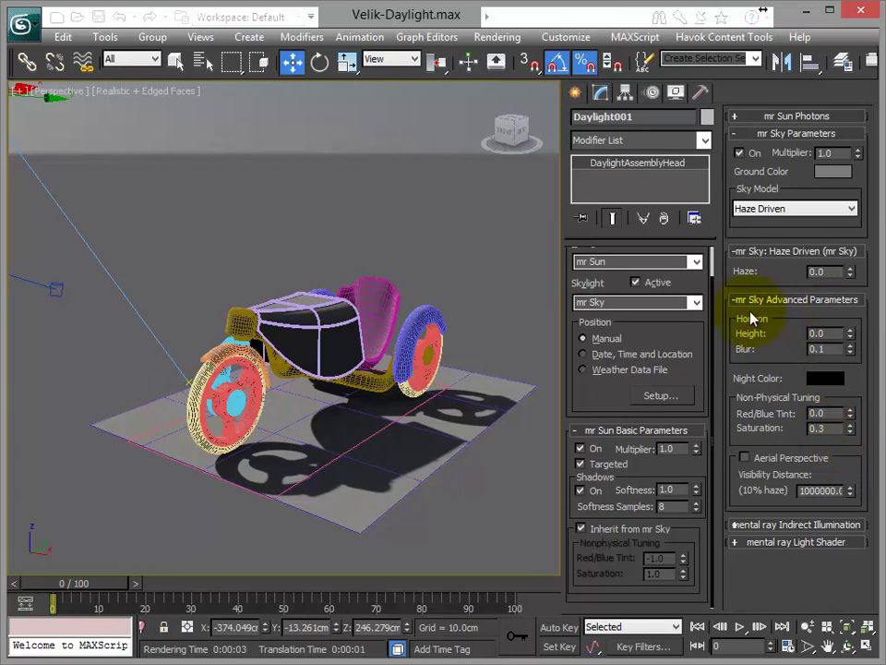
pyautogui.hotkey('shift', 'q')
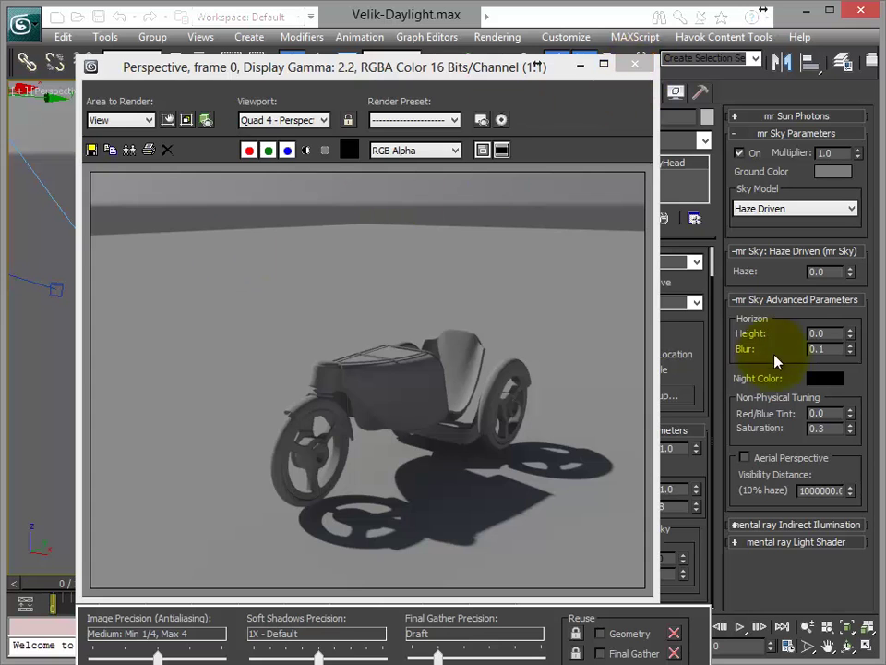
# Restore sky Saturation to 1.0, set Horizon Height to -2.7, and render a test.
pyautogui.click(636, 64)
pyautogui.doubleClick(830, 427)
pyautogui.write('1')
pyautogui.press('Tab')
pyautogui.moveTo(851, 337)
pyautogui.mouseDown()
pyautogui.moveTo(847, 319)
pyautogui.moveTo(840, 356)
pyautogui.mouseUp()
pyautogui.hotkey('shift', 'q')
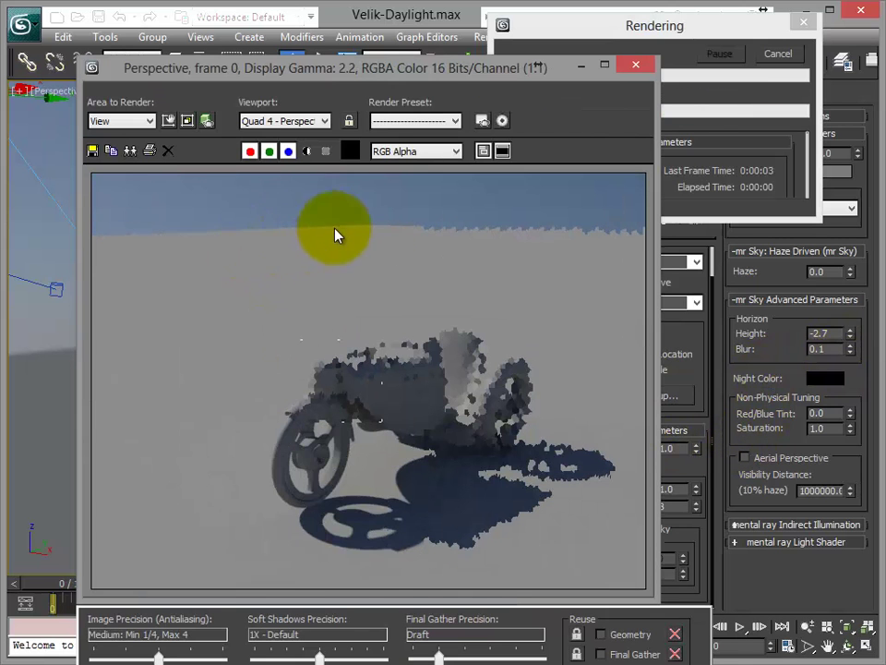
# Test Horizon Height at -0.3, -10.0 and 10.0, rendering at 10.0.
pyautogui.click(636, 64)
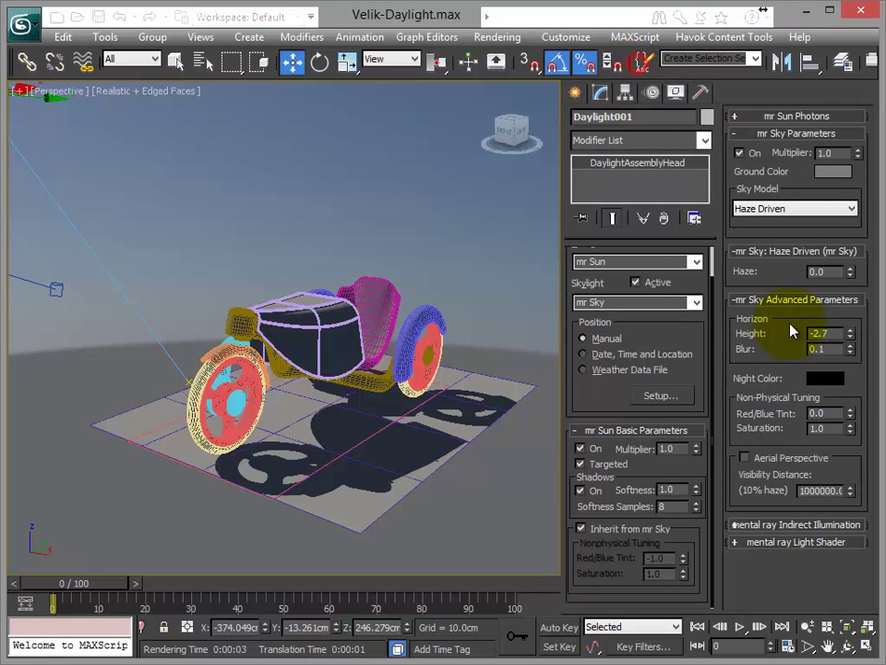
pyautogui.moveTo(850, 333); pyautogui.dragTo(851, 314)
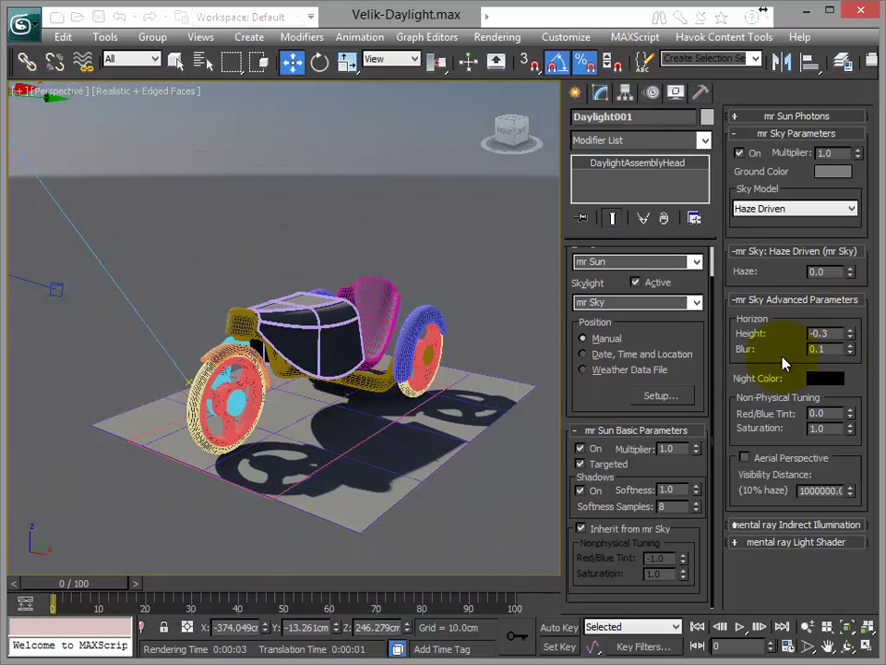
pyautogui.moveTo(851, 337); pyautogui.dragTo(845, 450)
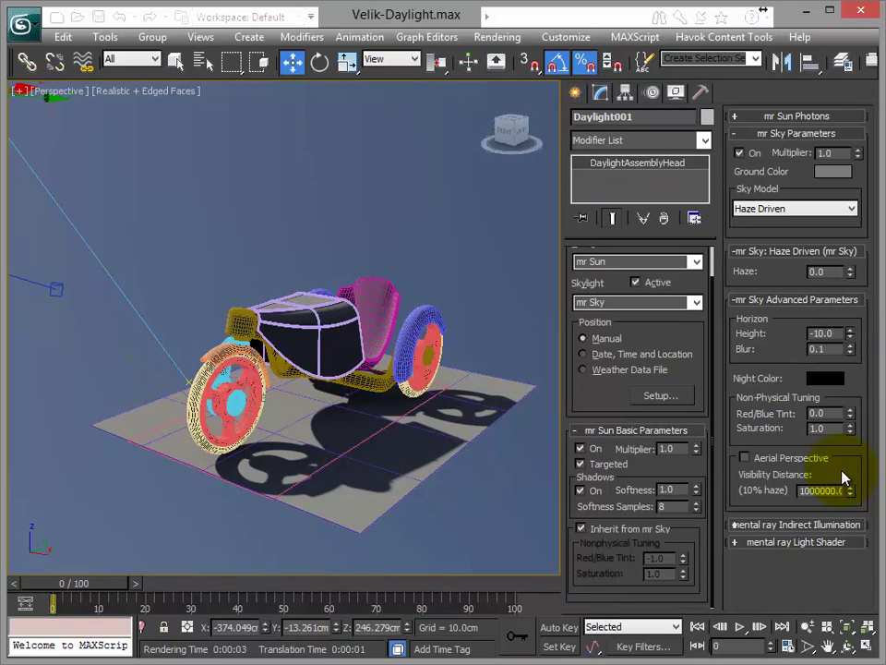
pyautogui.click(333, 510)
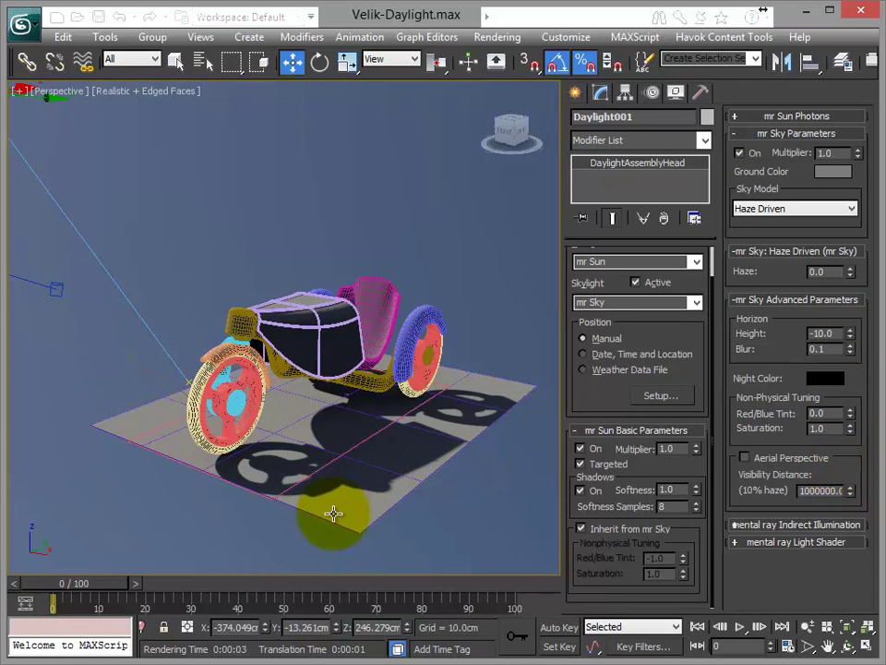
pyautogui.moveTo(851, 336); pyautogui.dragTo(843, 138)
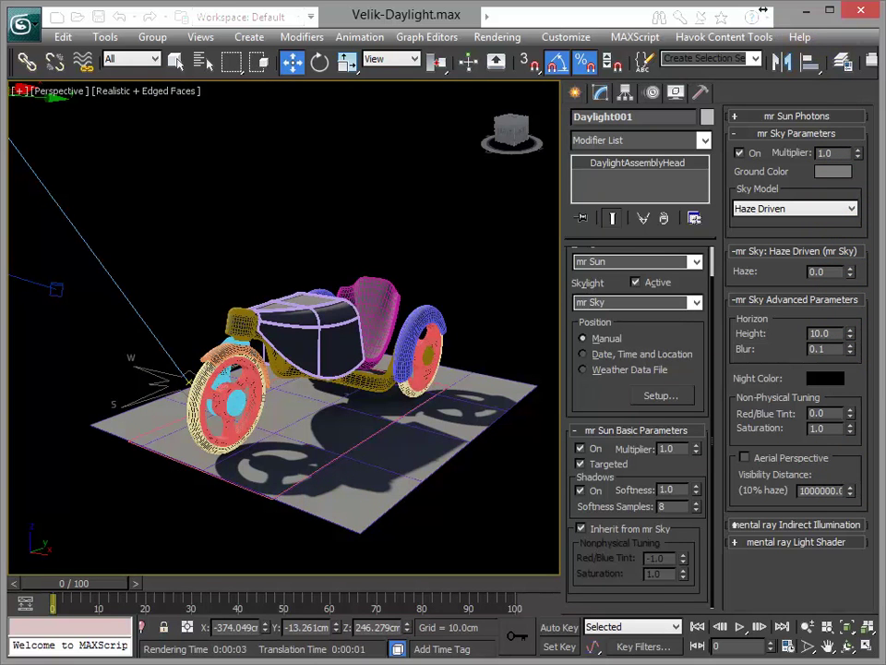
pyautogui.hotkey('shift', 'q')
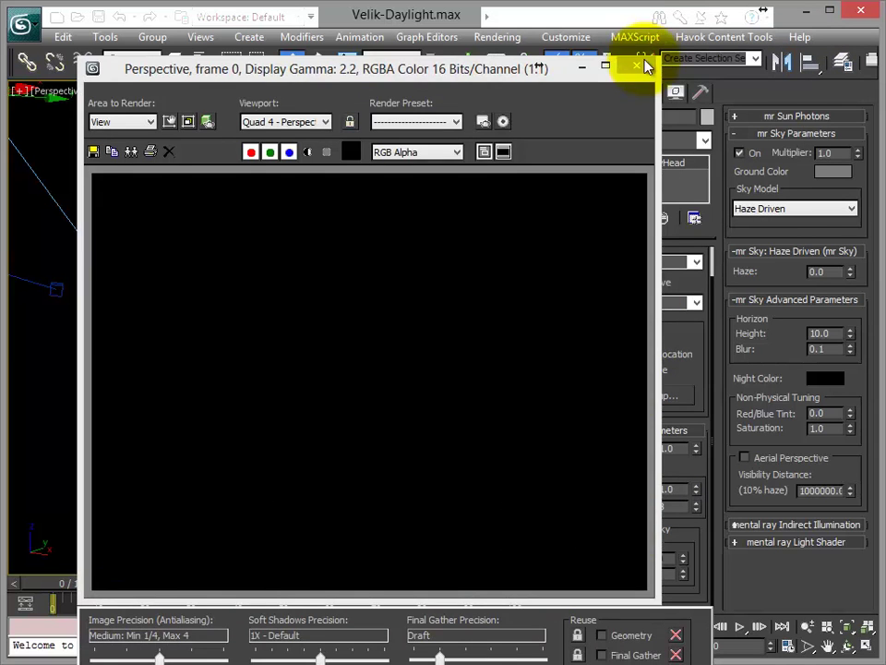
# Close the frame window and reset Horizon Height to 0.0.
pyautogui.click(638, 66)
pyautogui.doubleClick(820, 334)
pyautogui.write('0')
pyautogui.press('Tab')
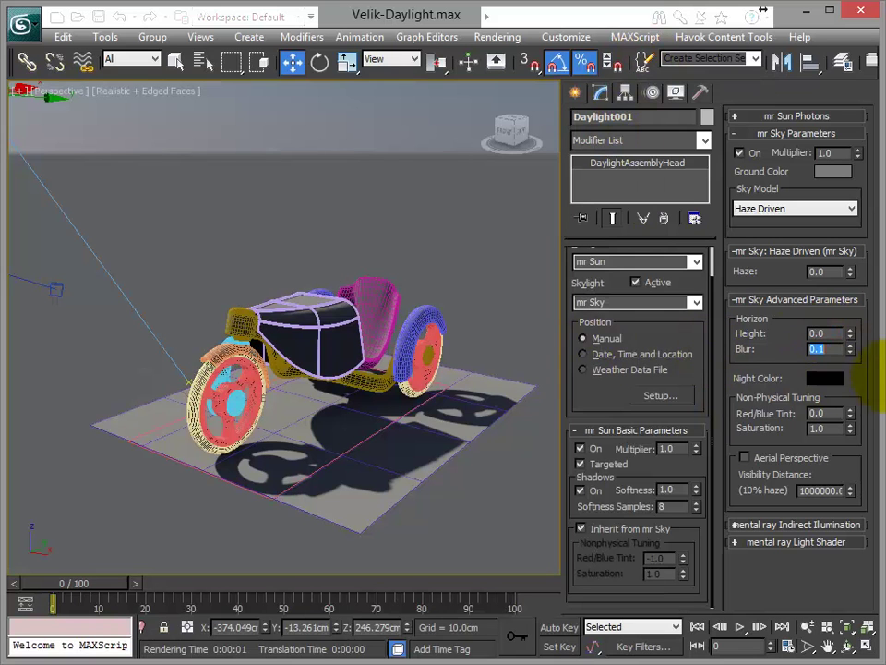
# Set Horizon Height to -0.7 and horizon Blur to 0.3, then render the softened horizon.
pyautogui.moveTo(848, 333); pyautogui.dragTo(851, 343)
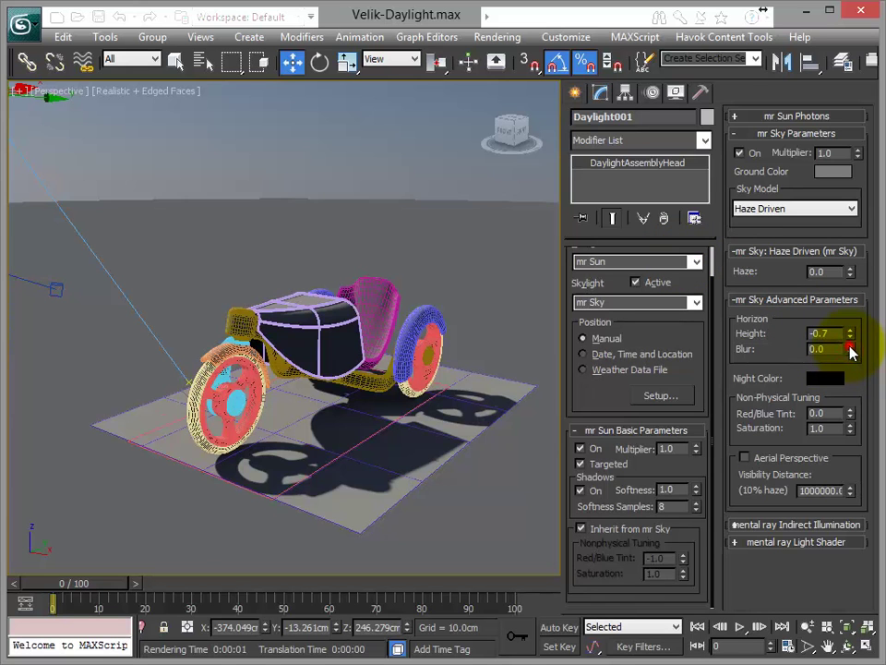
pyautogui.moveTo(852, 351); pyautogui.dragTo(851, 343)
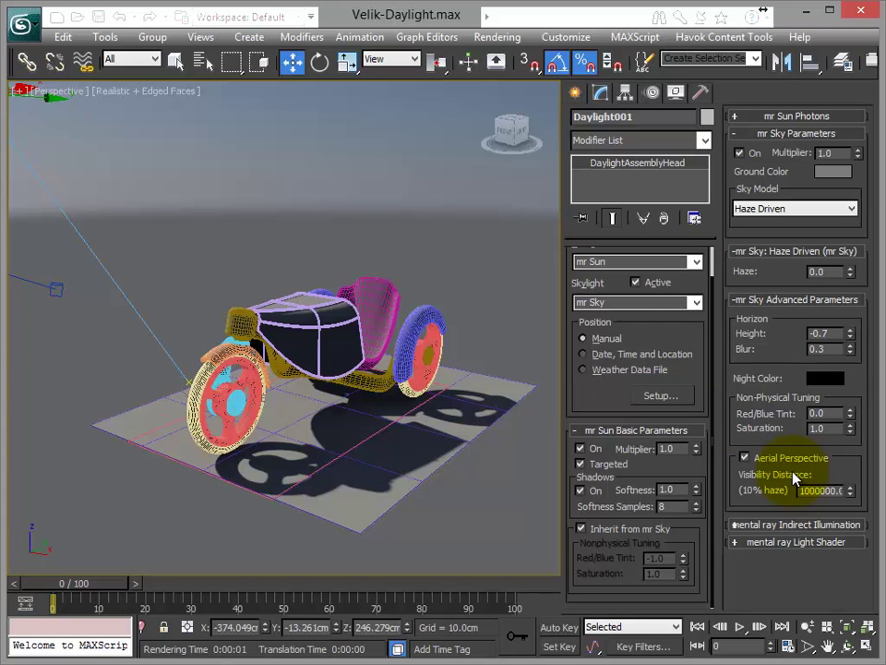
pyautogui.hotkey('shift', 'q')
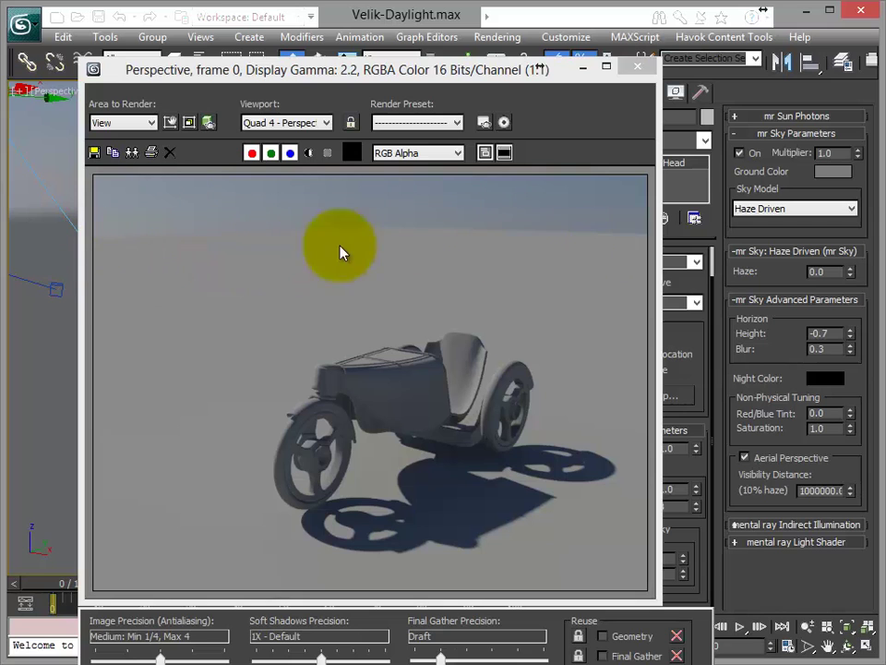
# Edit the Aerial Perspective Visibility Distance field and render with aerial perspective on.
pyautogui.click(637, 68)
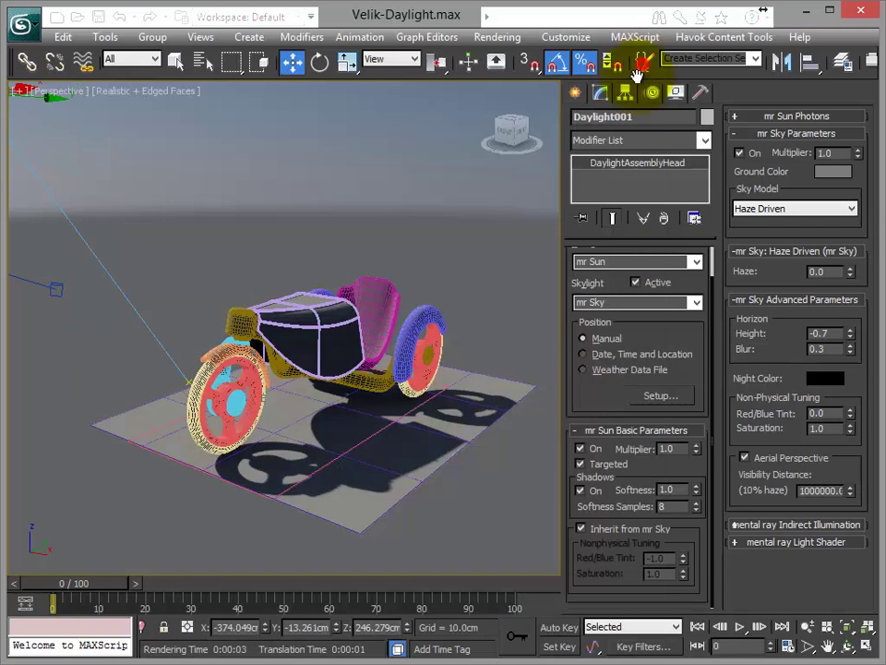
pyautogui.click(821, 491)
pyautogui.click(794, 574)
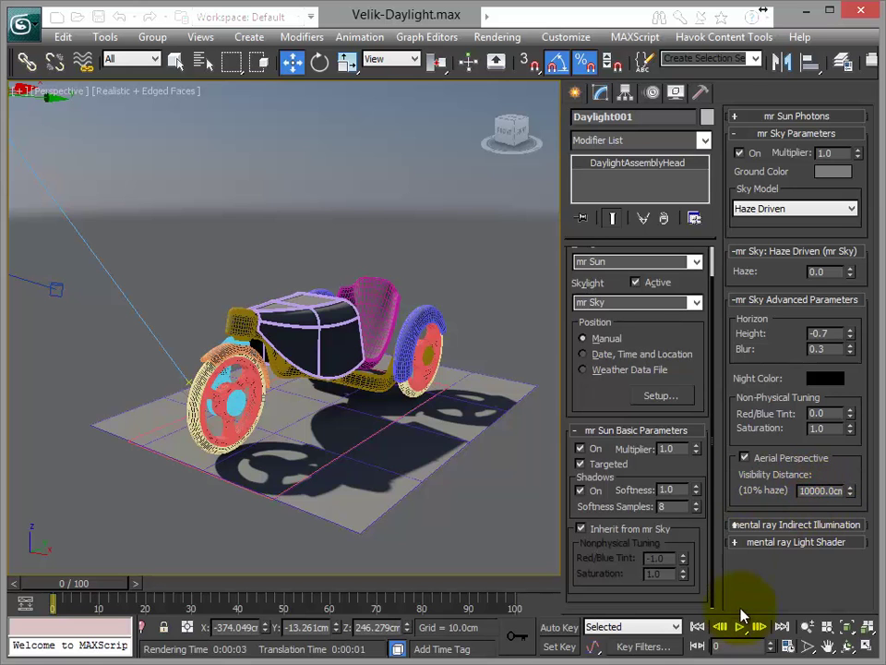
pyautogui.click(786, 599)
pyautogui.doubleClick(837, 492)
pyautogui.press('Return')
pyautogui.hotkey('shift', 'q')
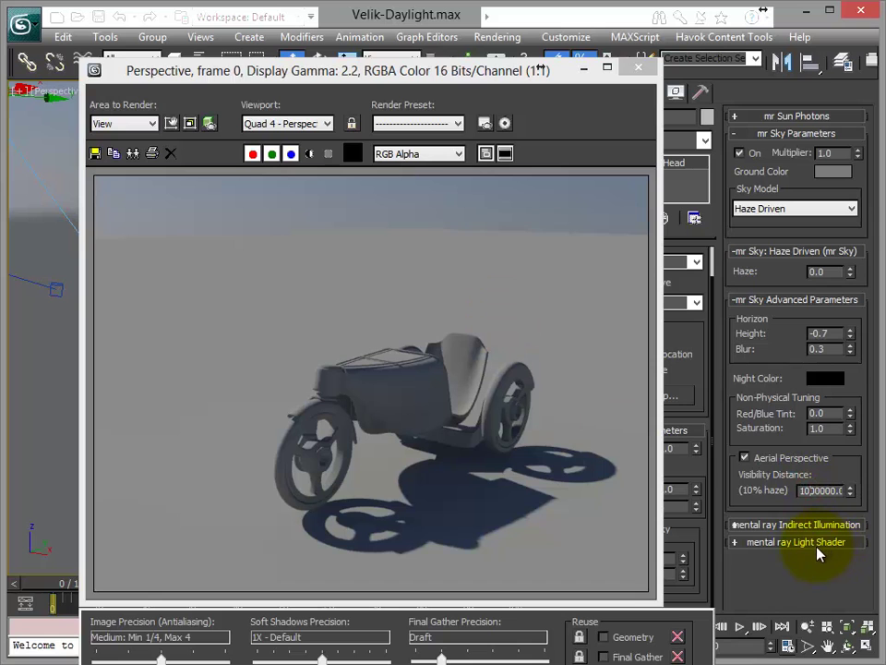
# Enter a Visibility Distance of 10000.0cm and reposition the render window.
pyautogui.write('10000')
pyautogui.press('Return')
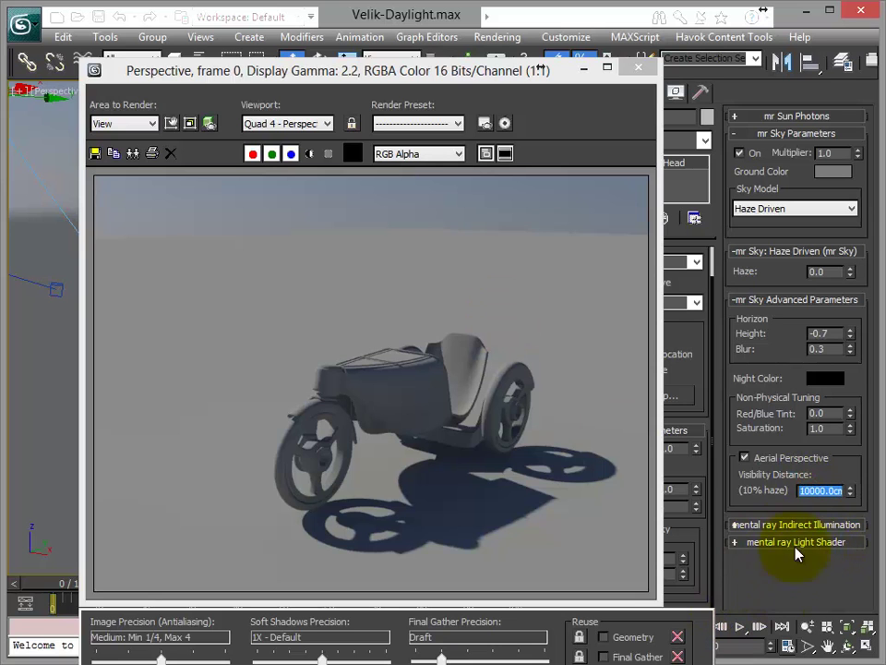
pyautogui.moveTo(530, 73); pyautogui.dragTo(489, 44)
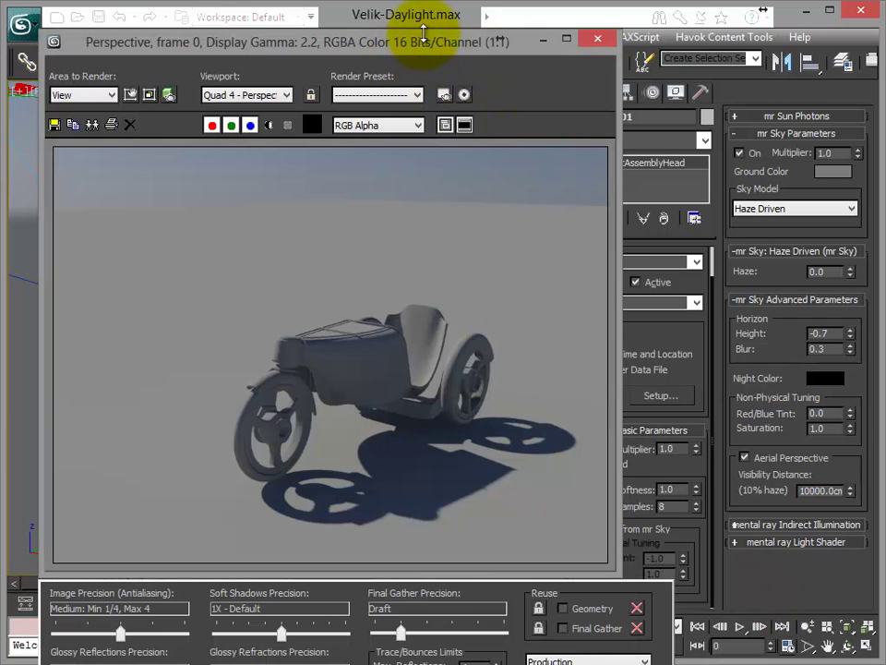
pyautogui.moveTo(430, 43)
pyautogui.mouseDown()
pyautogui.moveTo(434, 82)
pyautogui.moveTo(431, 47)
pyautogui.mouseUp()
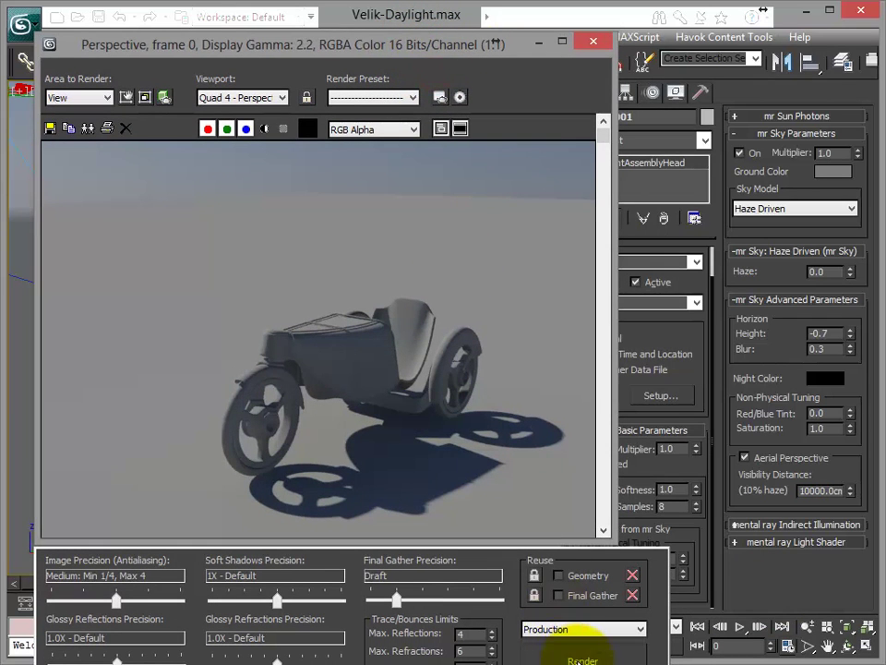
# Try Visibility Distances of 1000.0cm and 100.0cm, rendering each result.
pyautogui.click(582, 657)
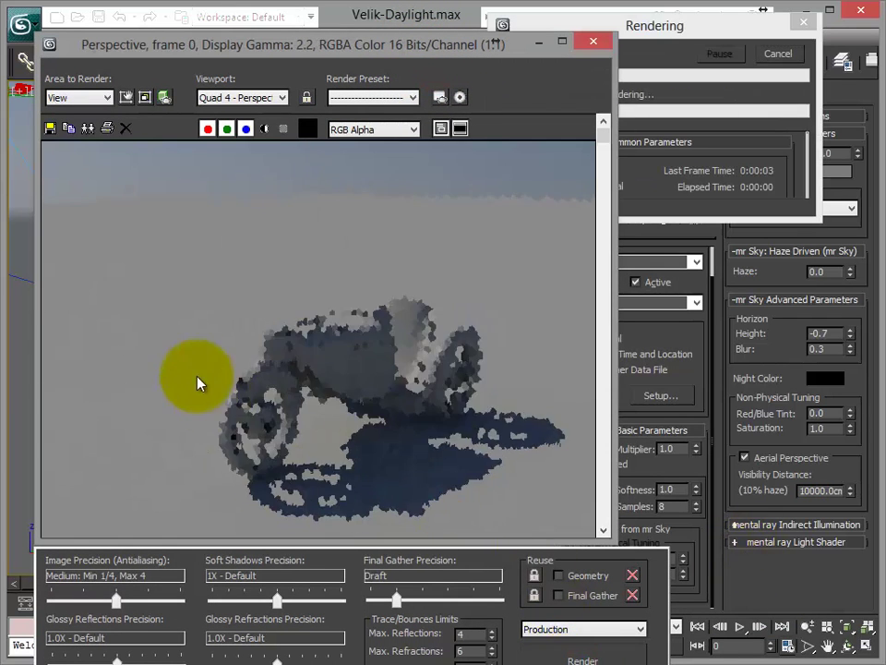
pyautogui.click(808, 486)
pyautogui.write('1000')
pyautogui.press('Return')
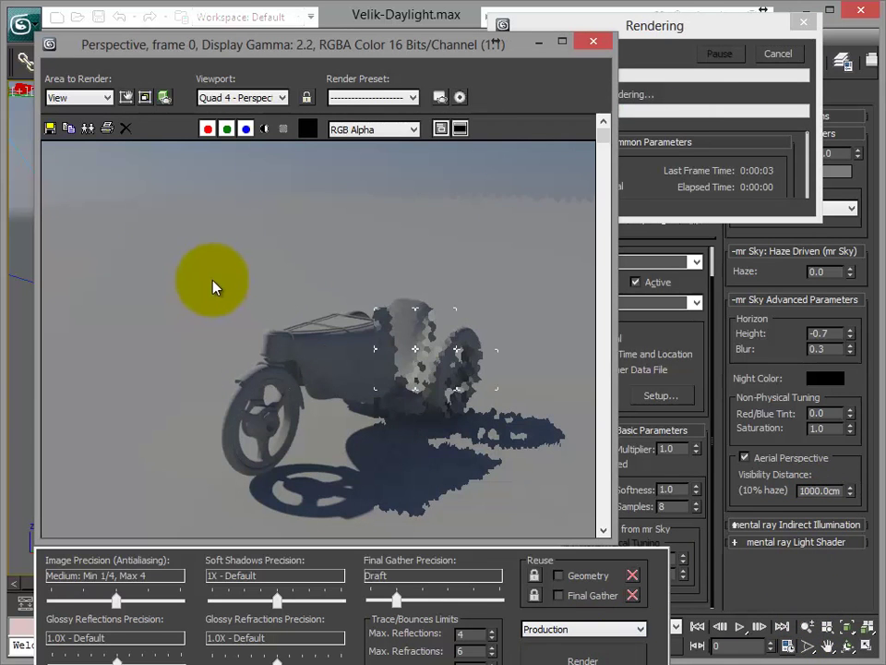
pyautogui.click(806, 491)
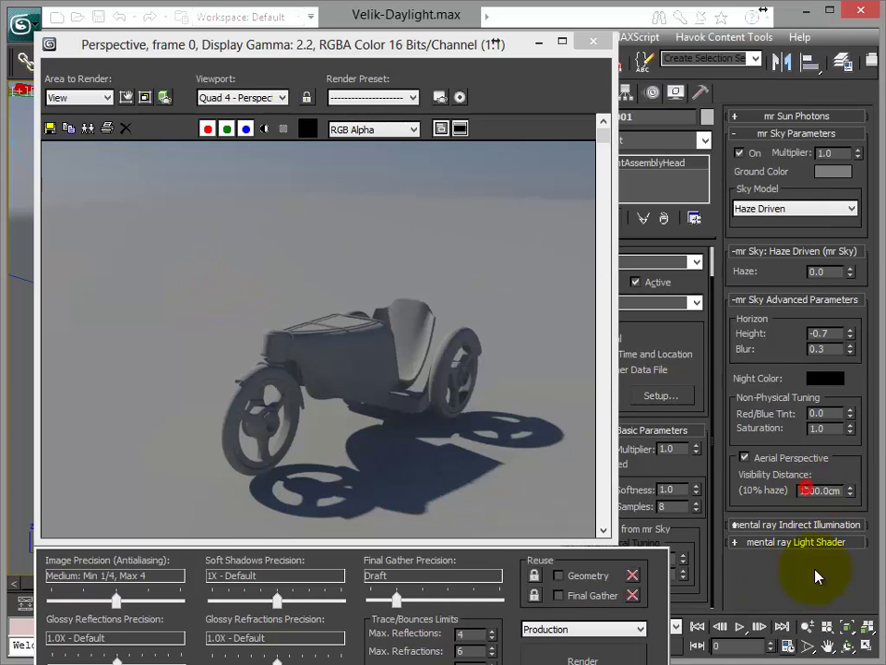
pyautogui.press('BackSpace')
pyautogui.press('Return')
pyautogui.click(583, 658)
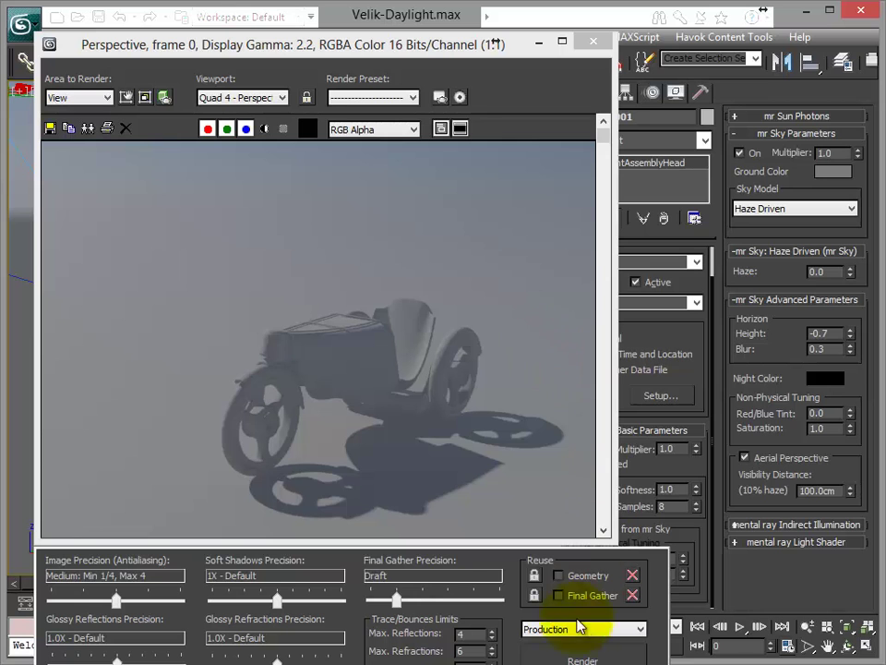
# Test Visibility Distances of 500.0cm and 200.0cm, then turn off Aerial Perspective.
pyautogui.click(602, 659)
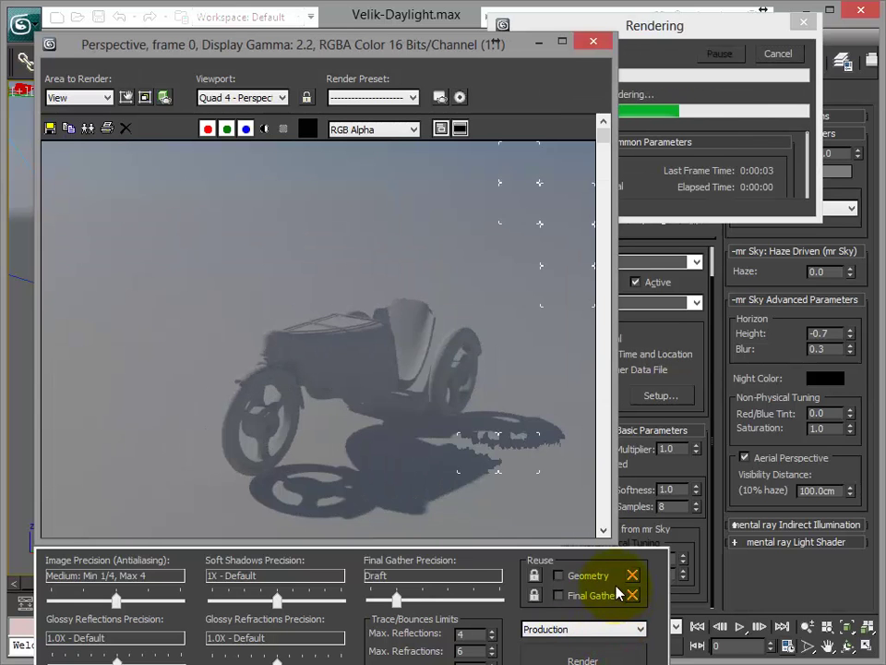
pyautogui.click(801, 489)
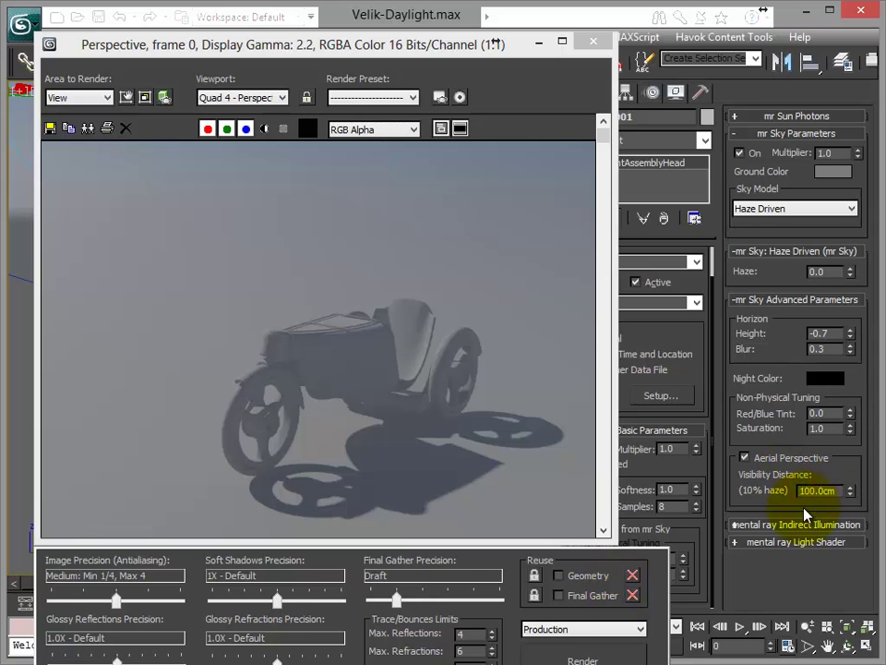
pyautogui.write('500')
pyautogui.click(599, 658)
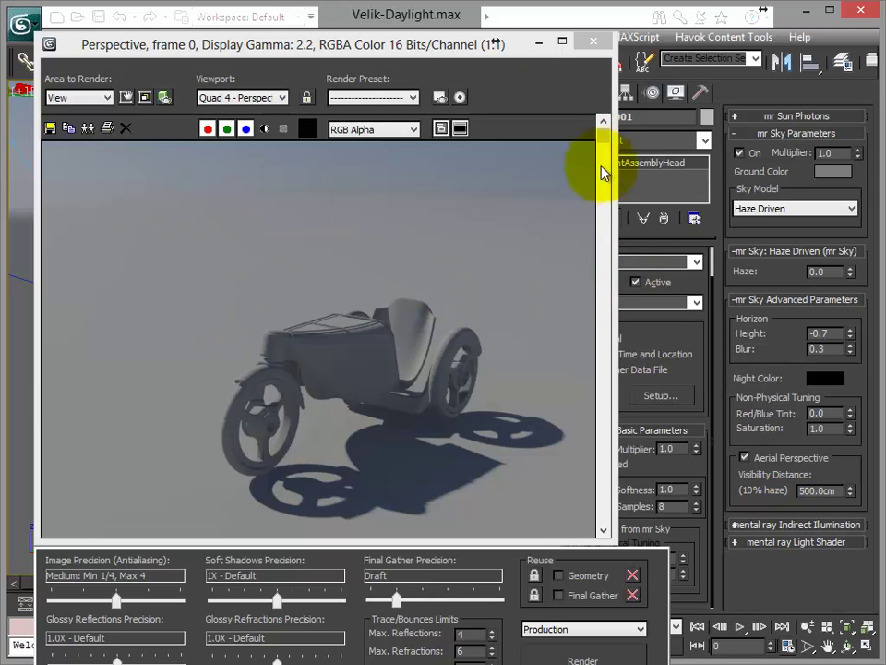
pyautogui.click(803, 491)
pyautogui.write('2')
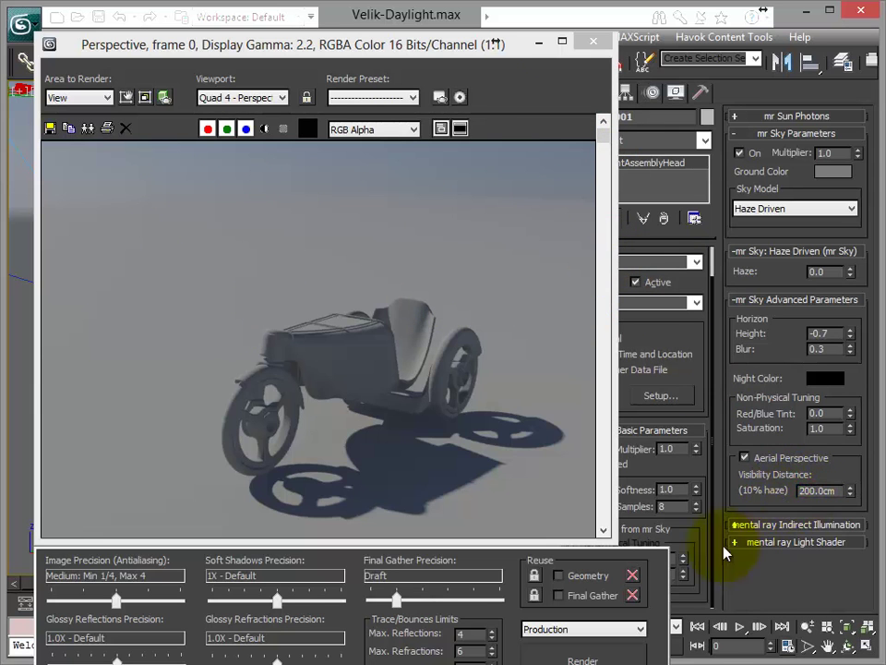
pyautogui.click(582, 658)
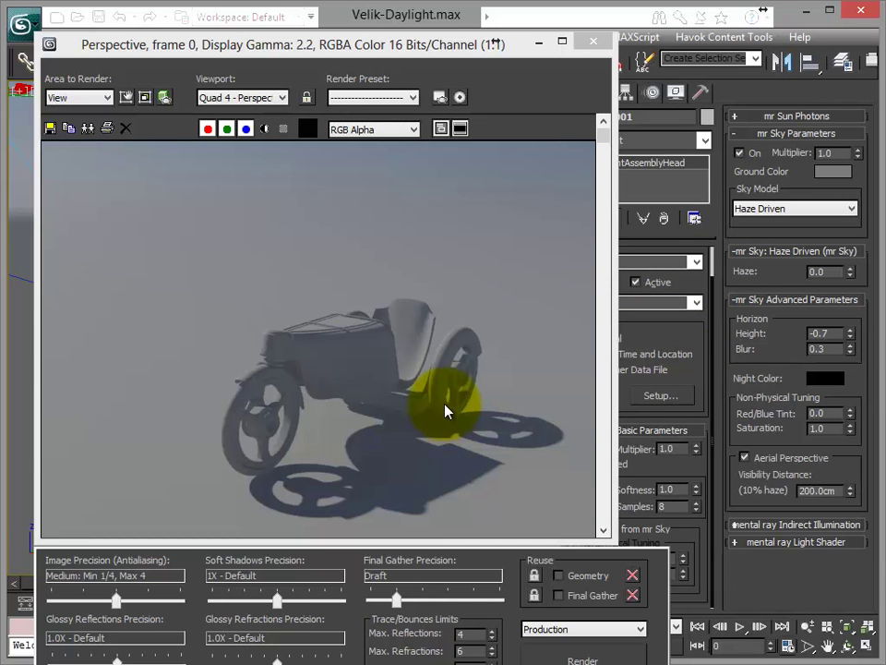
pyautogui.click(744, 457)
pyautogui.click(593, 41)
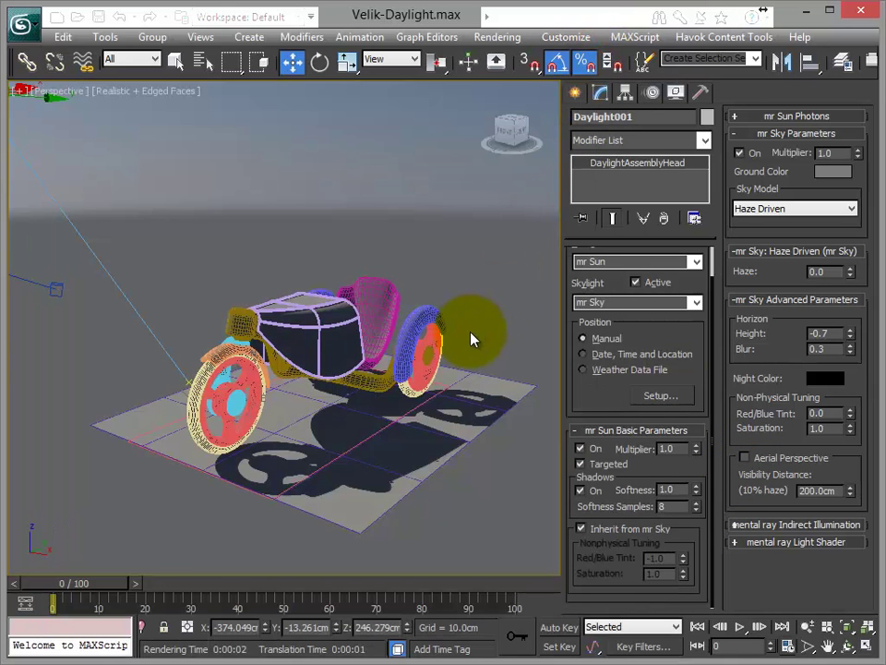
# Render the Camera001 view with aerial perspective off and raise the frame window.
pyautogui.hotkey('shift', 'q')
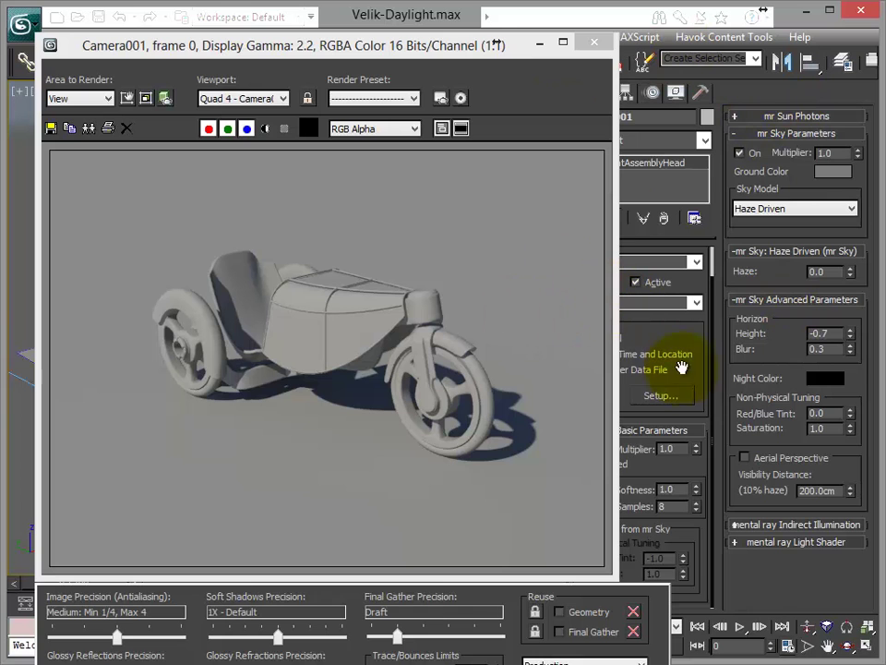
pyautogui.moveTo(421, 35); pyautogui.dragTo(423, 17)
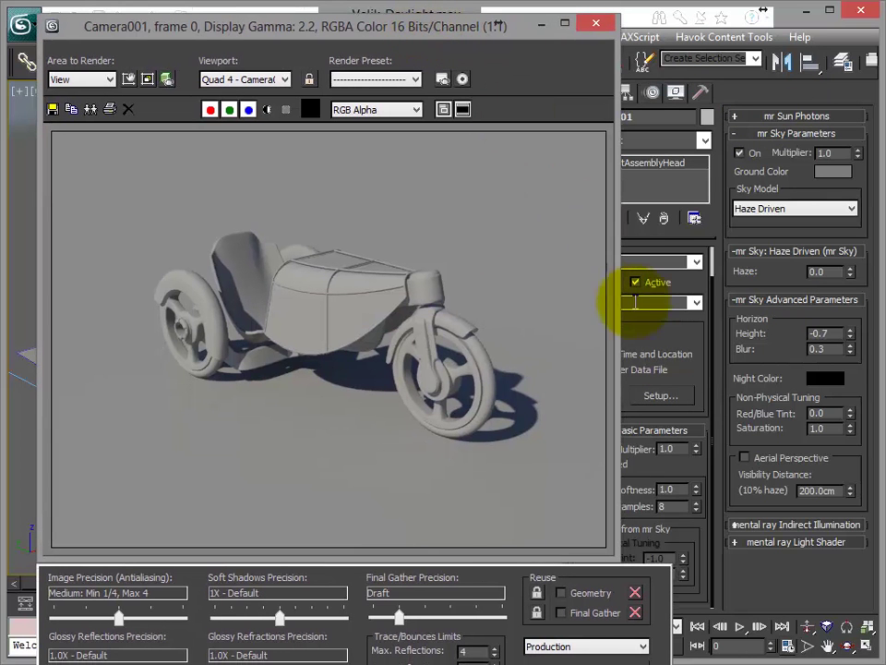